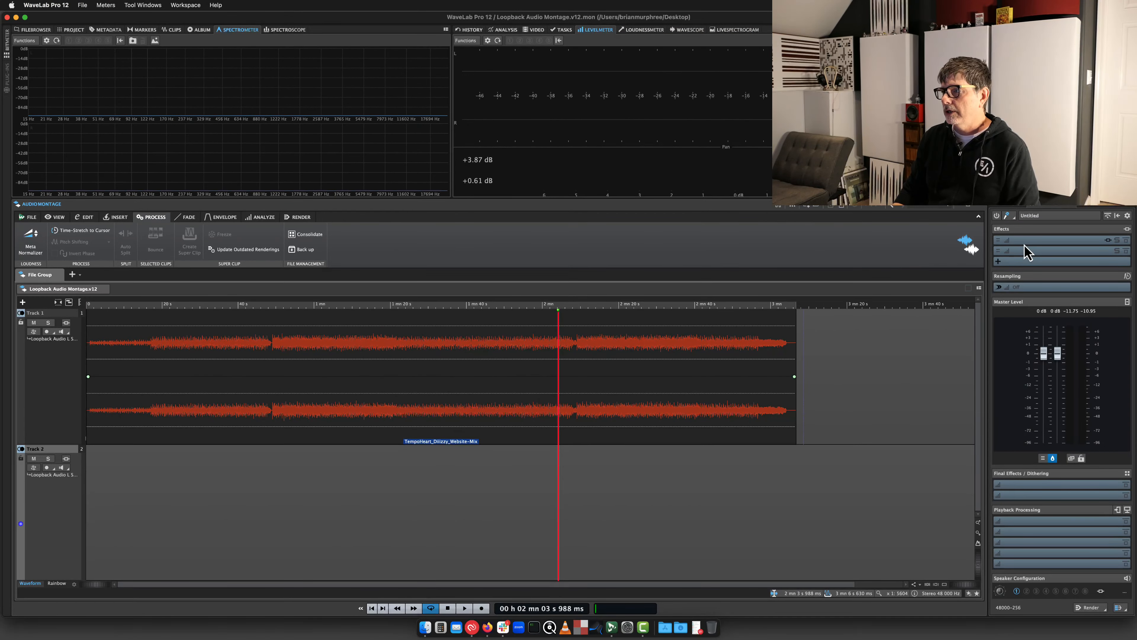
Load the Steinberg External FX plug-in in the first effect slot of the master section.
click(1024, 247)
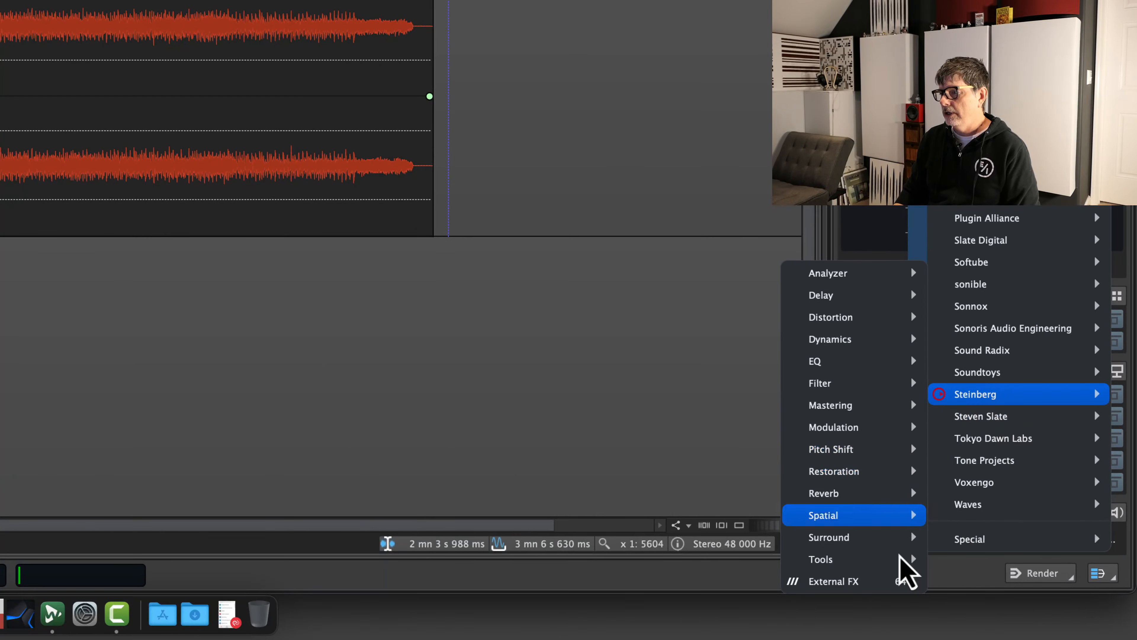
click(852, 584)
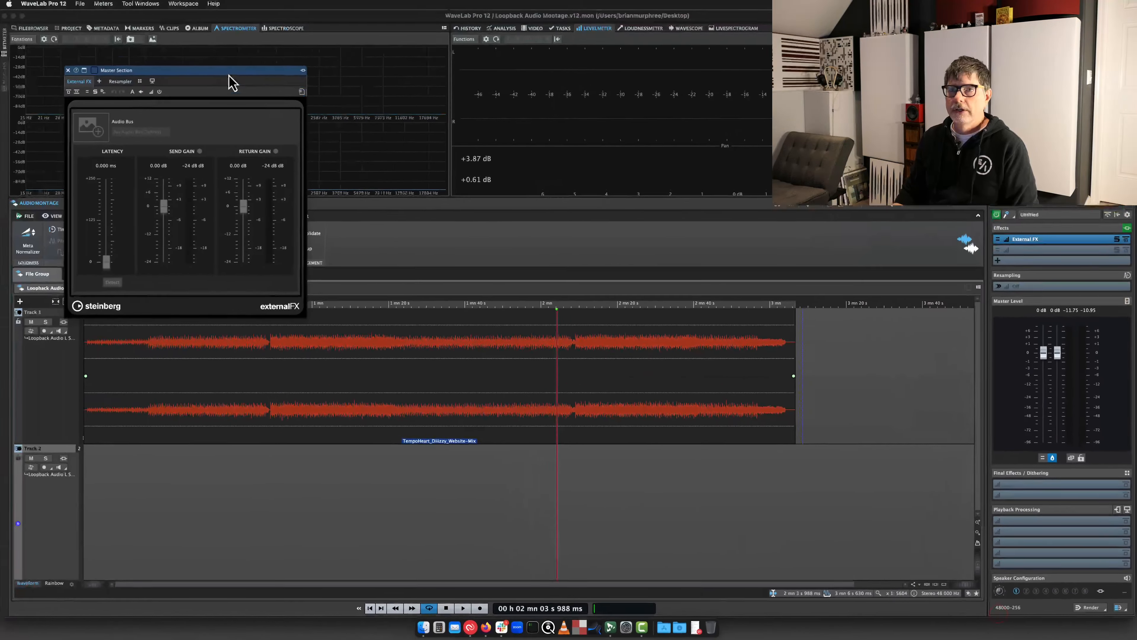
drag(249, 76, 554, 297)
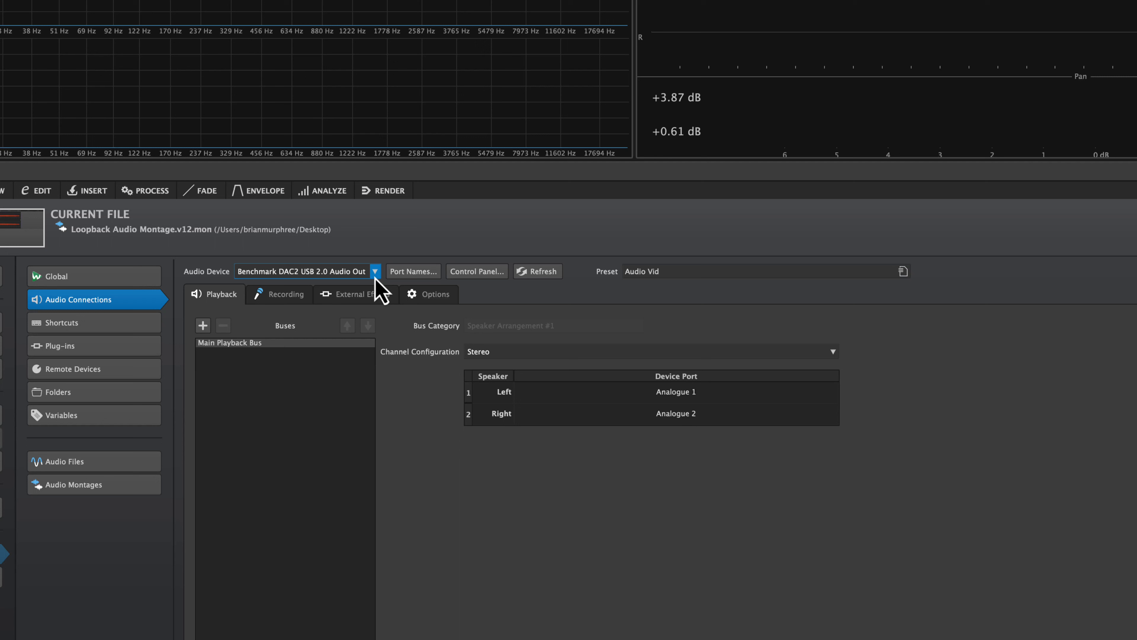
Examine which audio devices are available in the audio connections preferences.
click(375, 273)
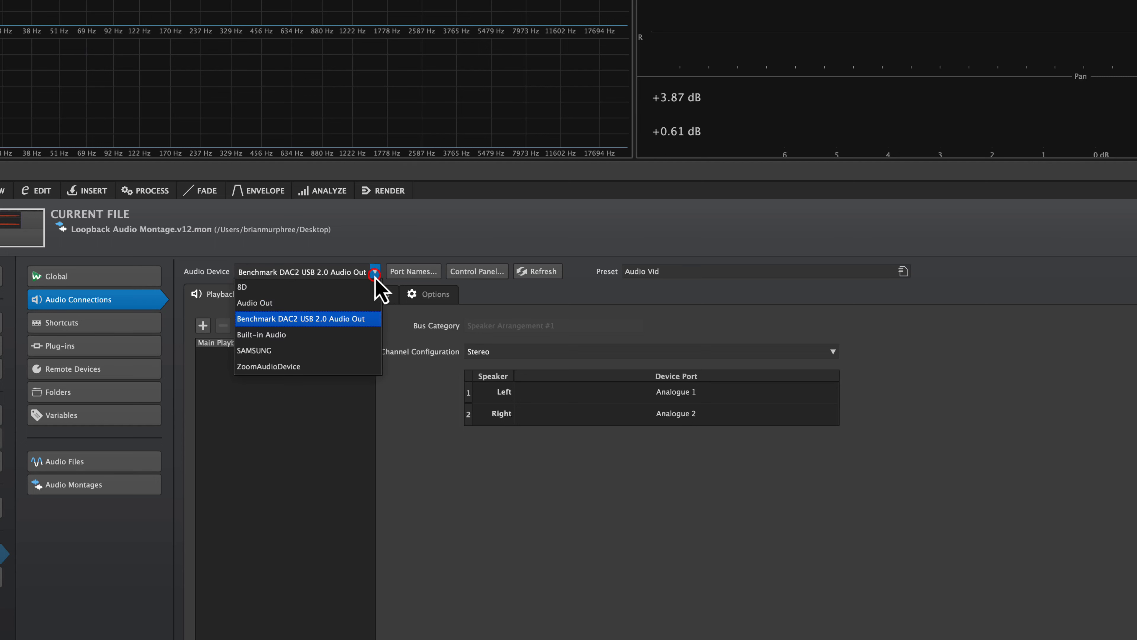
click(374, 274)
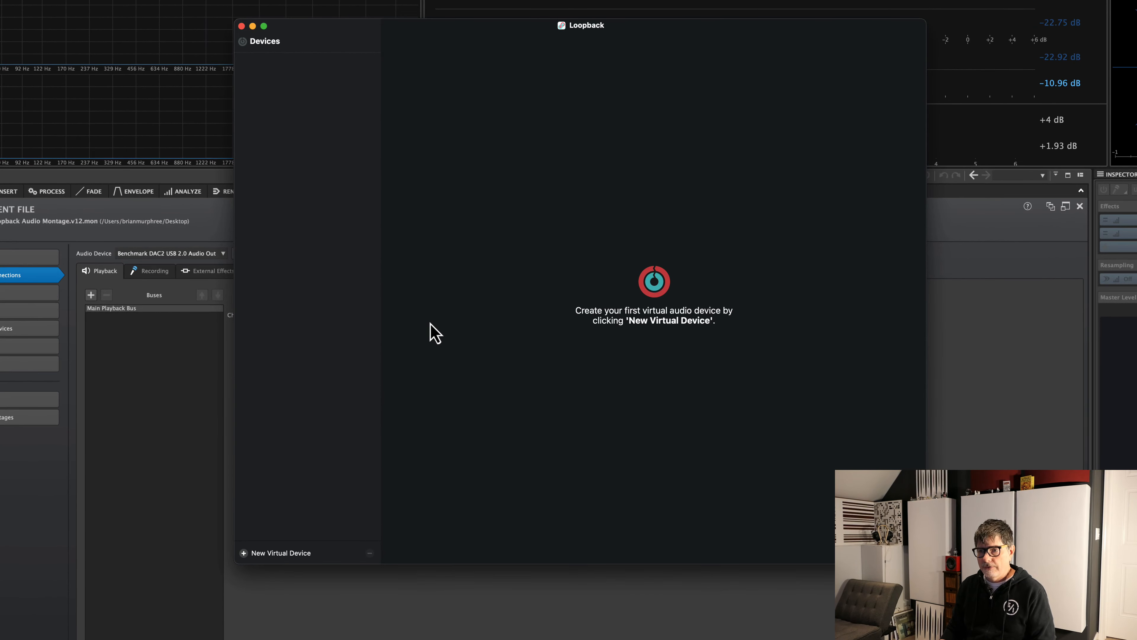
Switch to Loopback, create a new virtual audio device and inspect its pass-thru source and output channels.
click(243, 553)
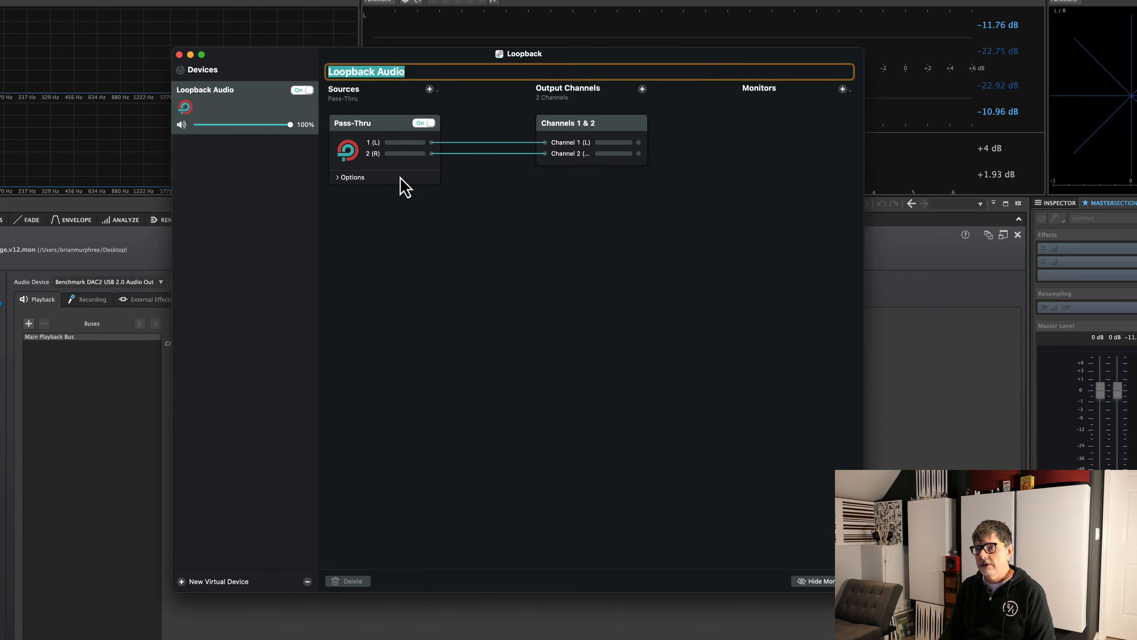
click(402, 143)
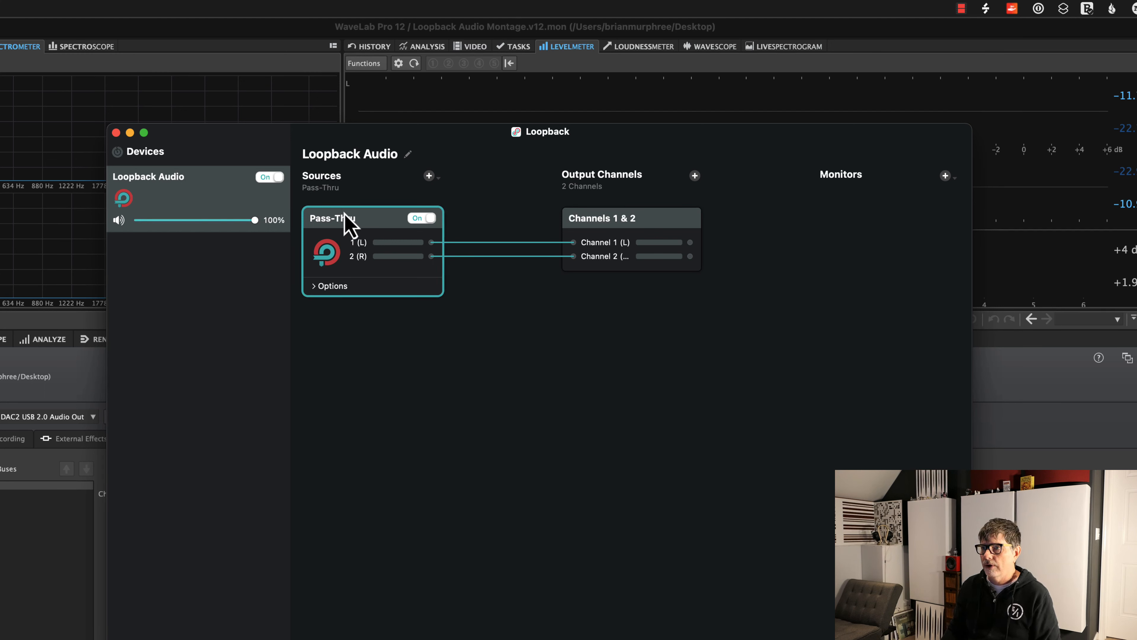
click(632, 241)
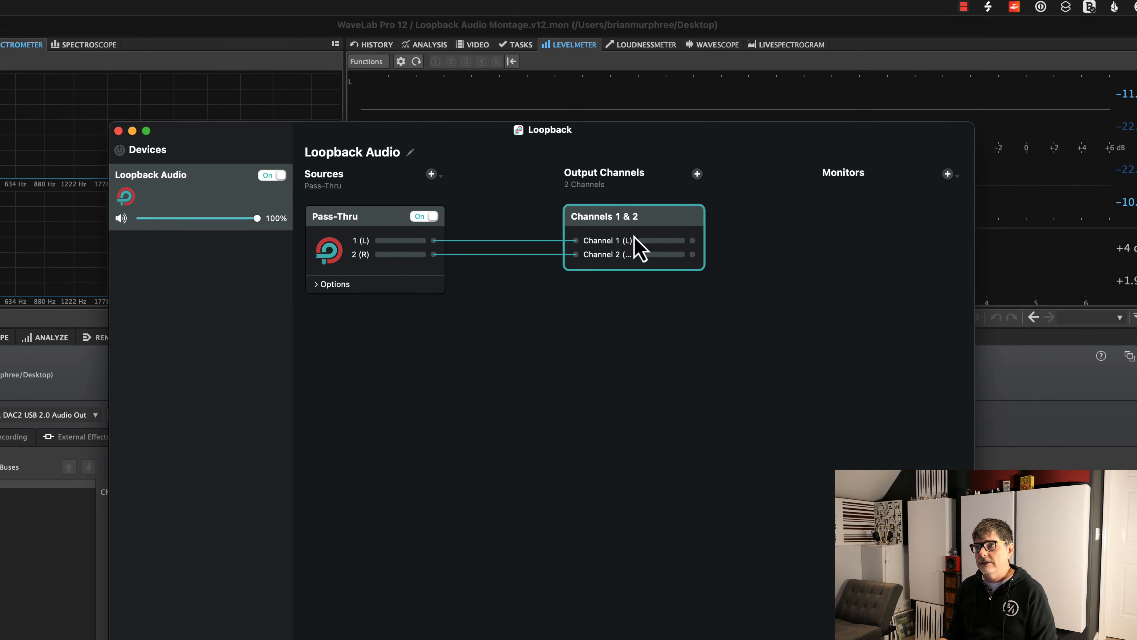
Switch back to WaveLab and set the audio device to Loopback Audio in the audio connections.
key(super+Tab)
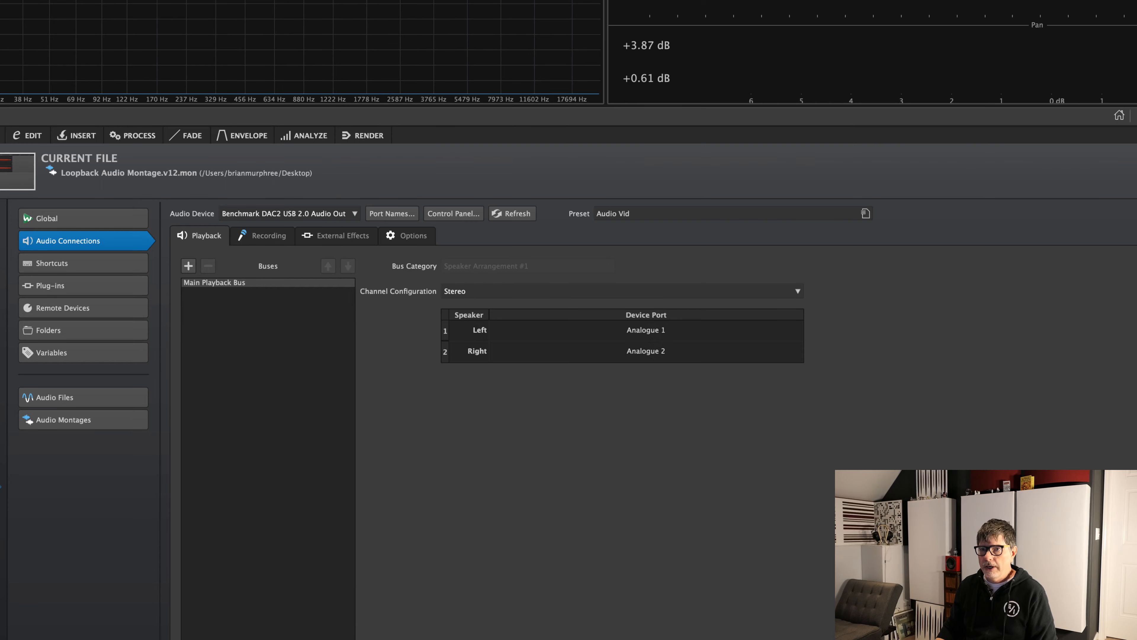
click(355, 213)
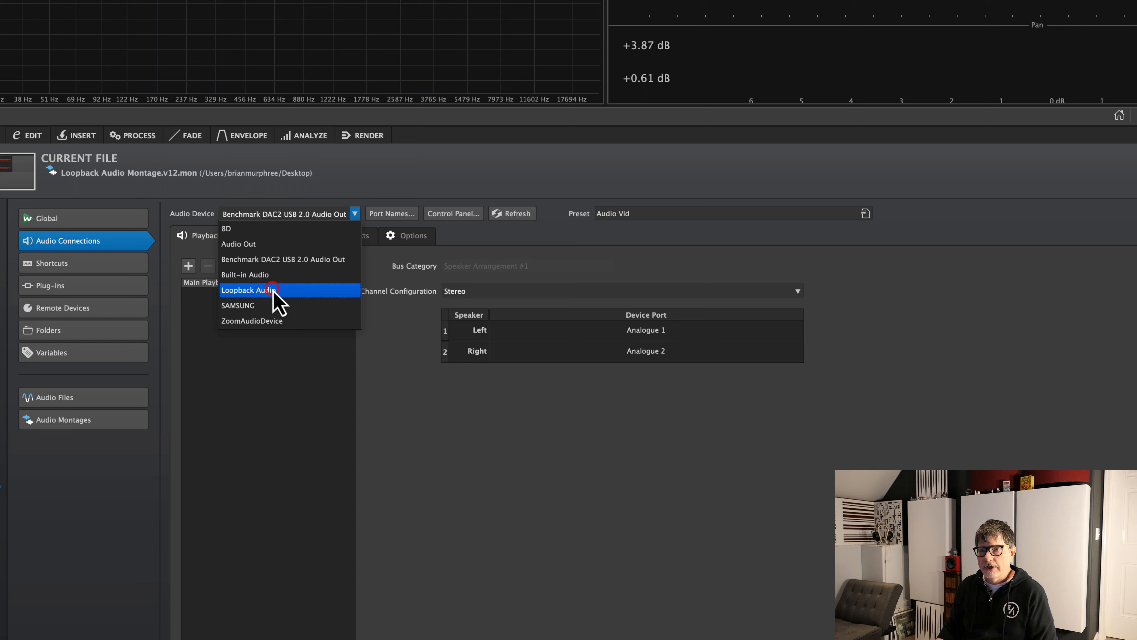
click(287, 294)
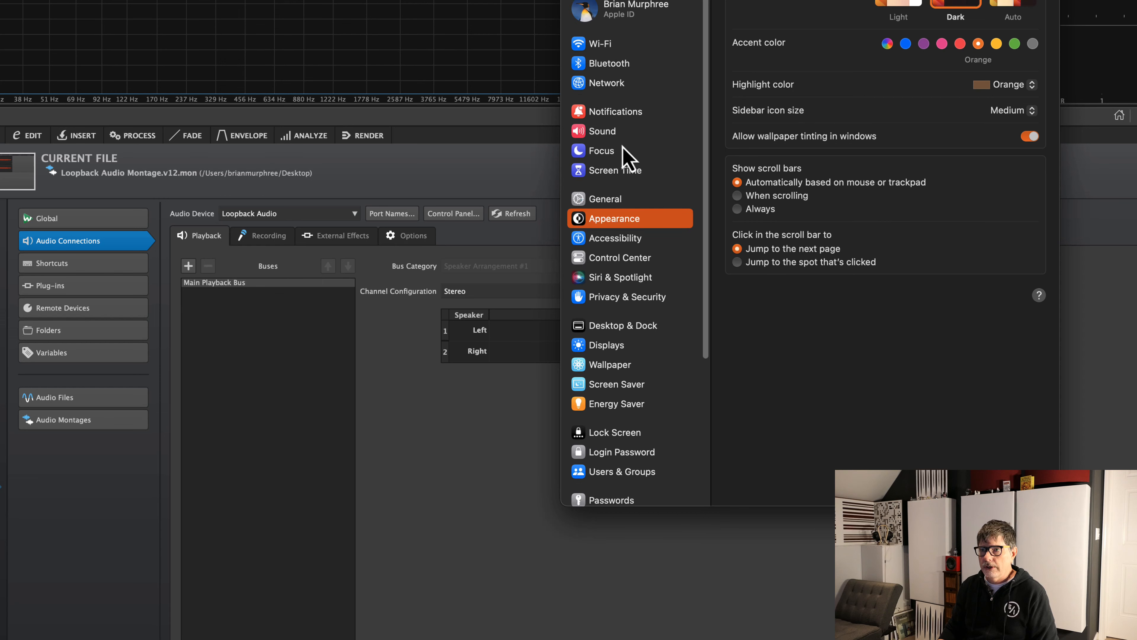
Set the macOS sound output to Loopback Audio in System Settings and dismiss the settings window.
click(594, 135)
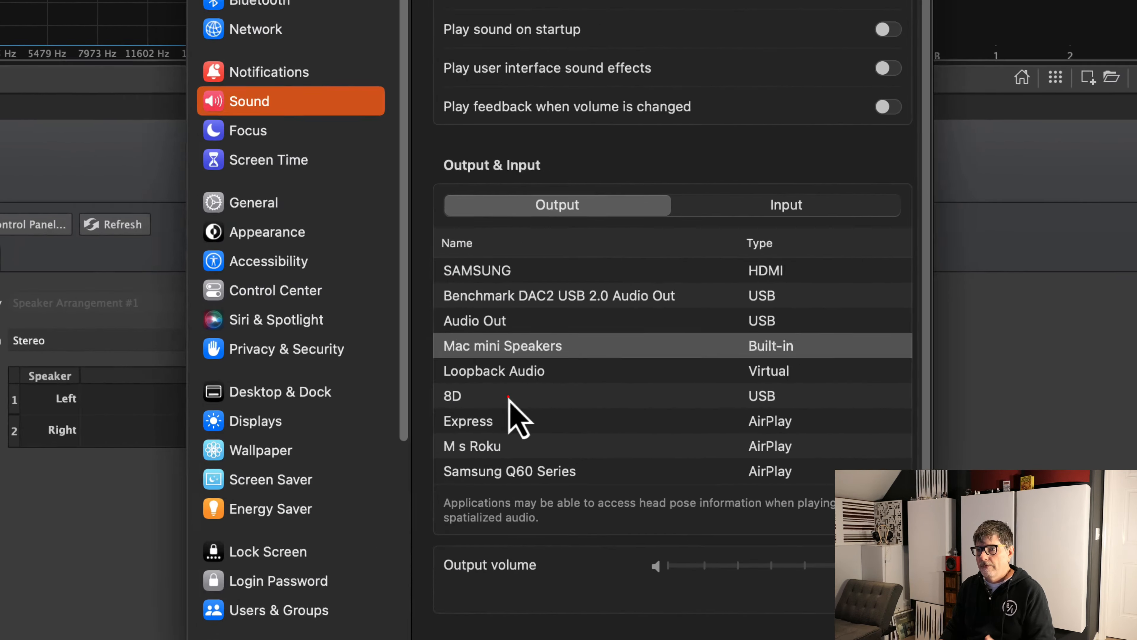
click(763, 319)
click(389, 401)
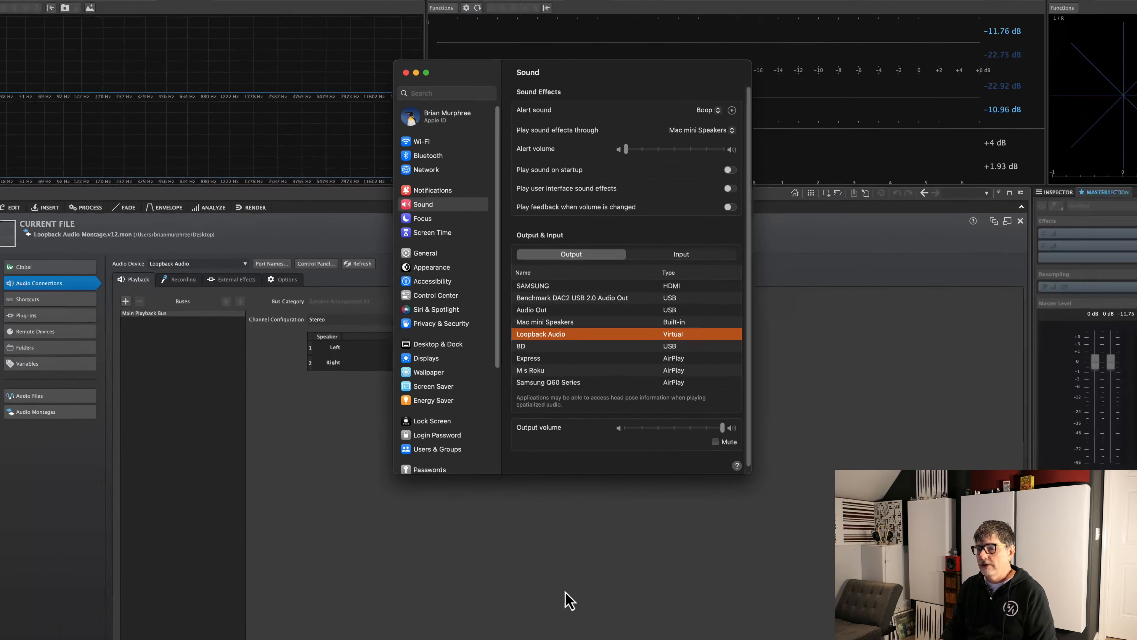
click(417, 69)
Open Audio MIDI Setup, examine the Loopback Audio device and the options for adding a device, and quit it.
click(673, 626)
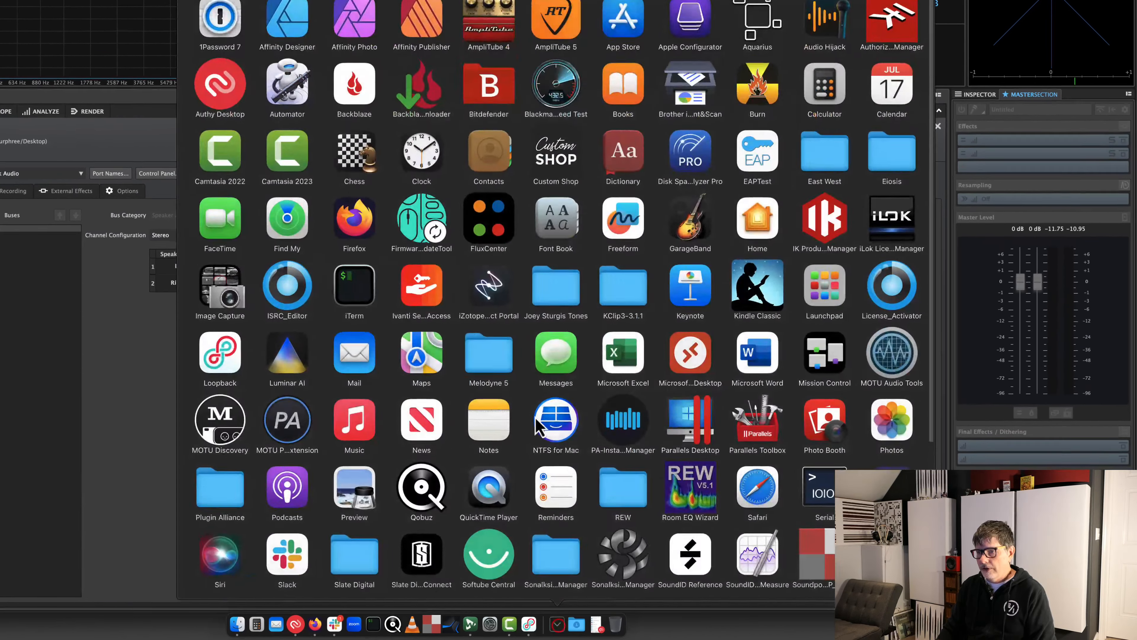
scroll(500, 495, down, 3)
click(502, 500)
click(503, 401)
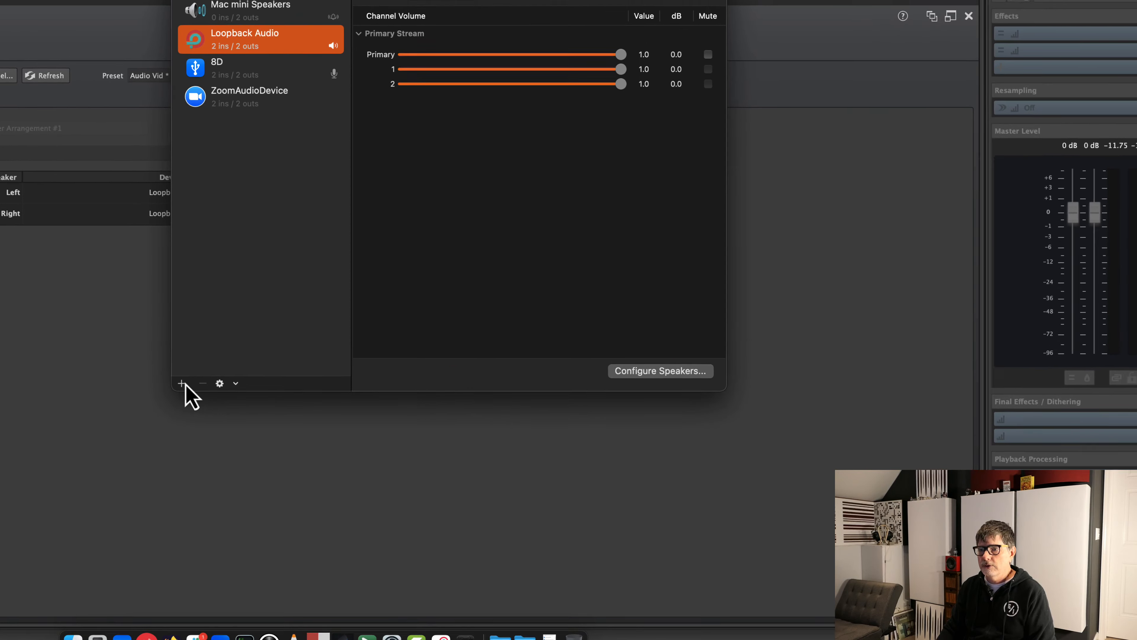
click(183, 383)
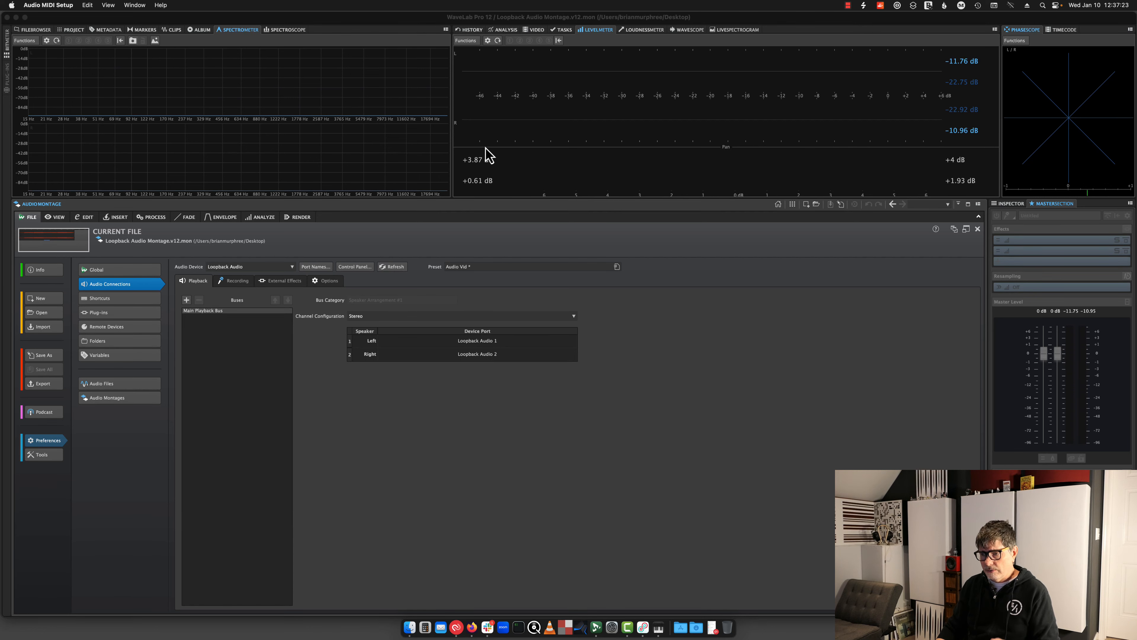
right_click(659, 623)
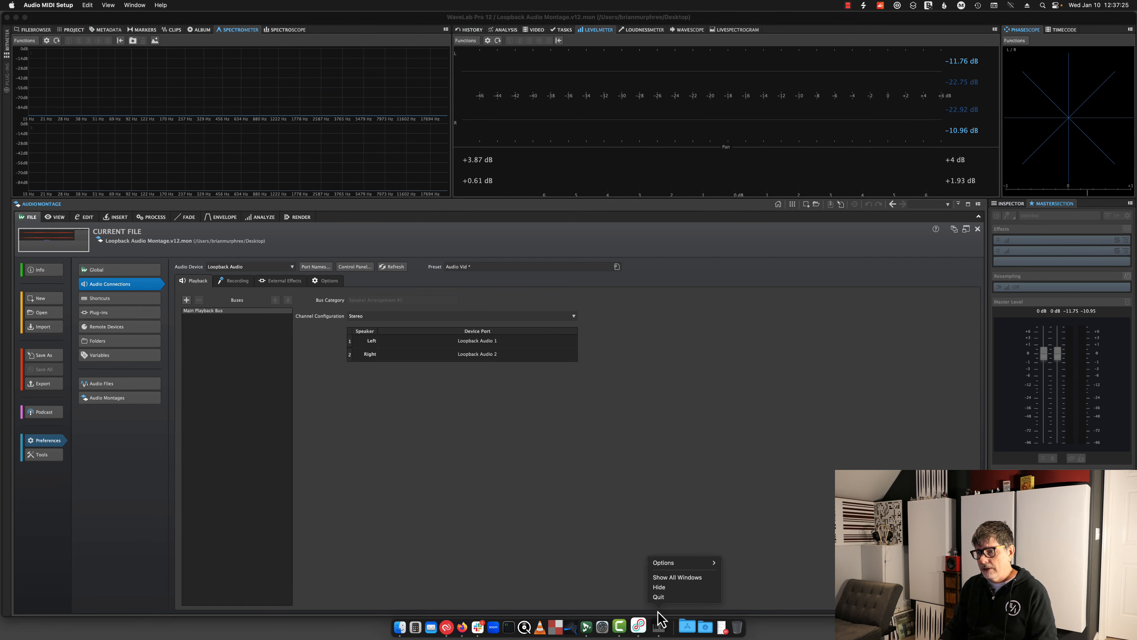
click(658, 596)
Play the montage in WaveLab and check the virtual device's signal levels in Loopback.
click(649, 625)
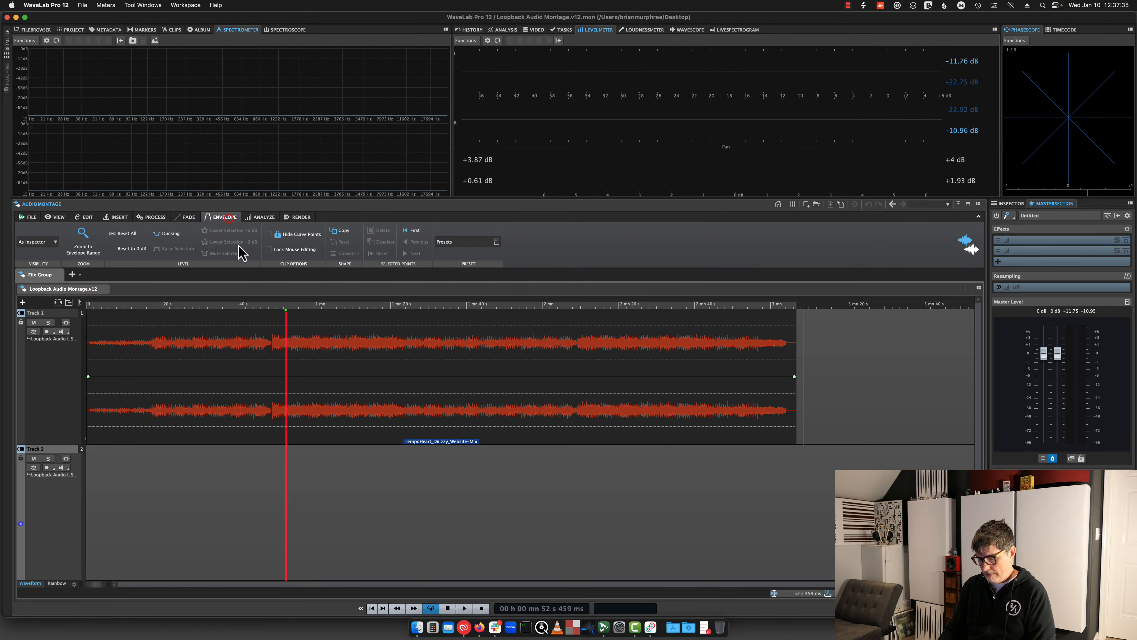
key(space)
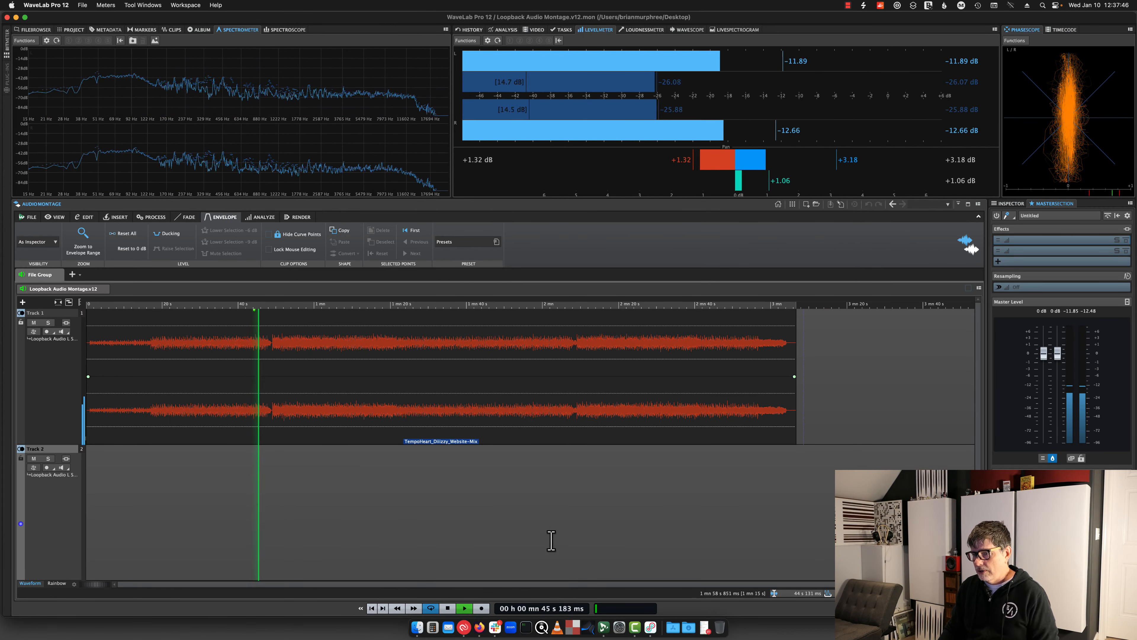
click(651, 627)
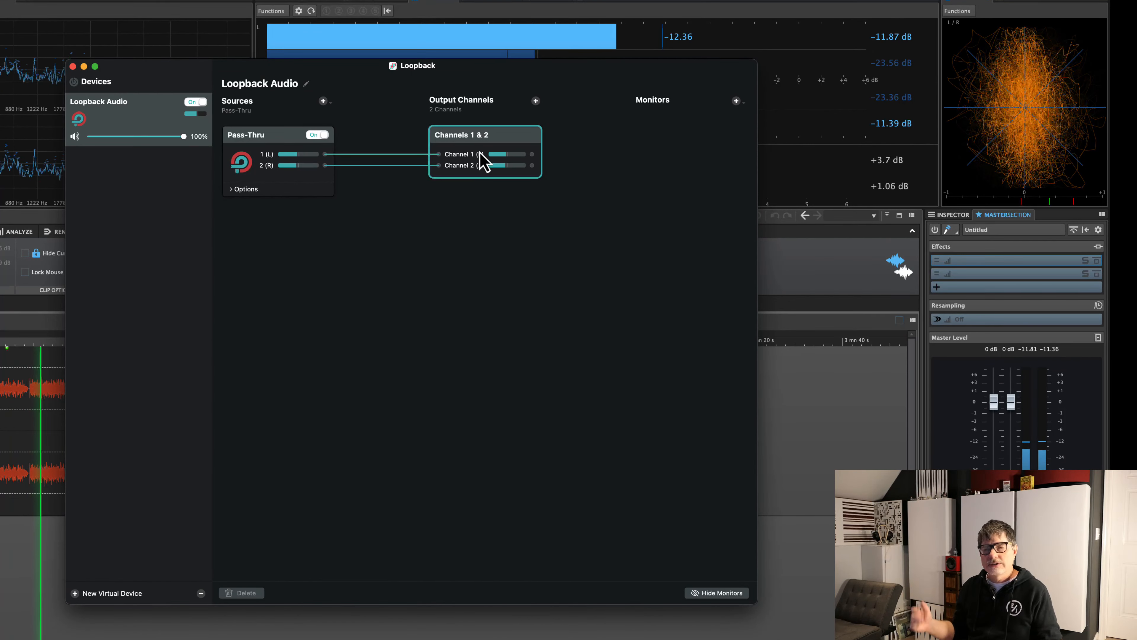
Try Benchmark DAC2 USB 2.0 Audio Out as the virtual device's monitor, remove it again and stop playback.
click(736, 101)
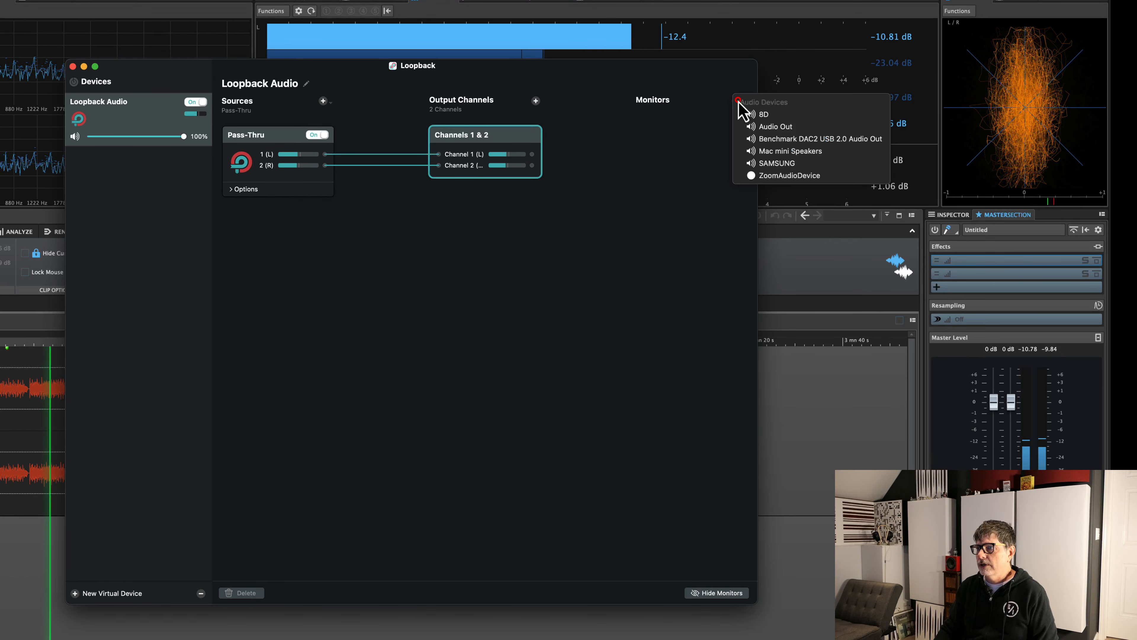
click(788, 139)
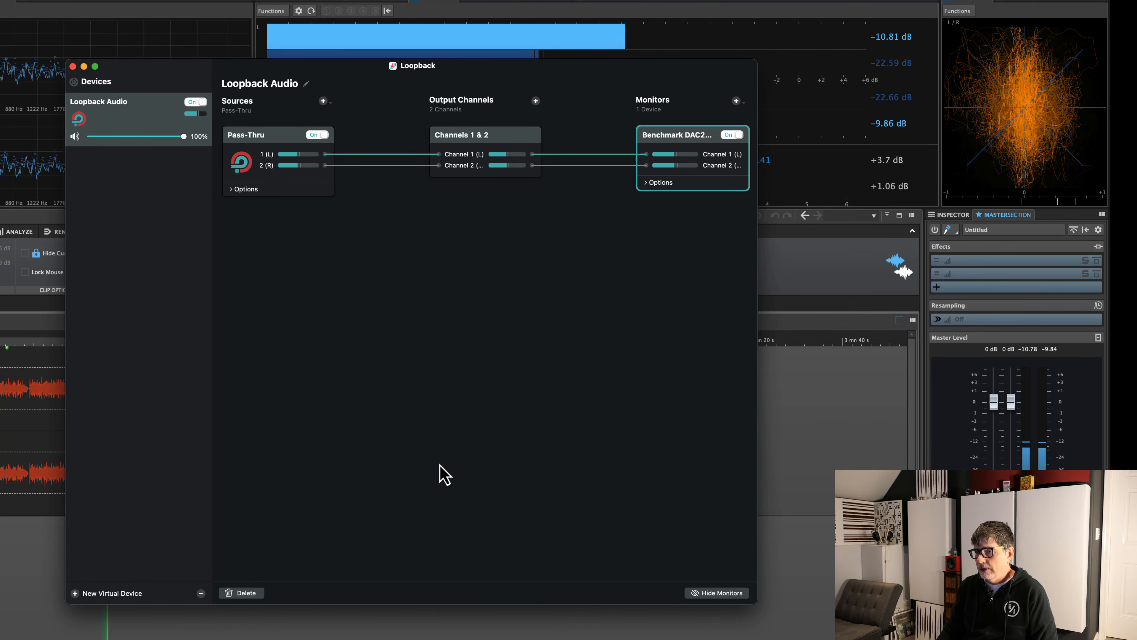
click(246, 593)
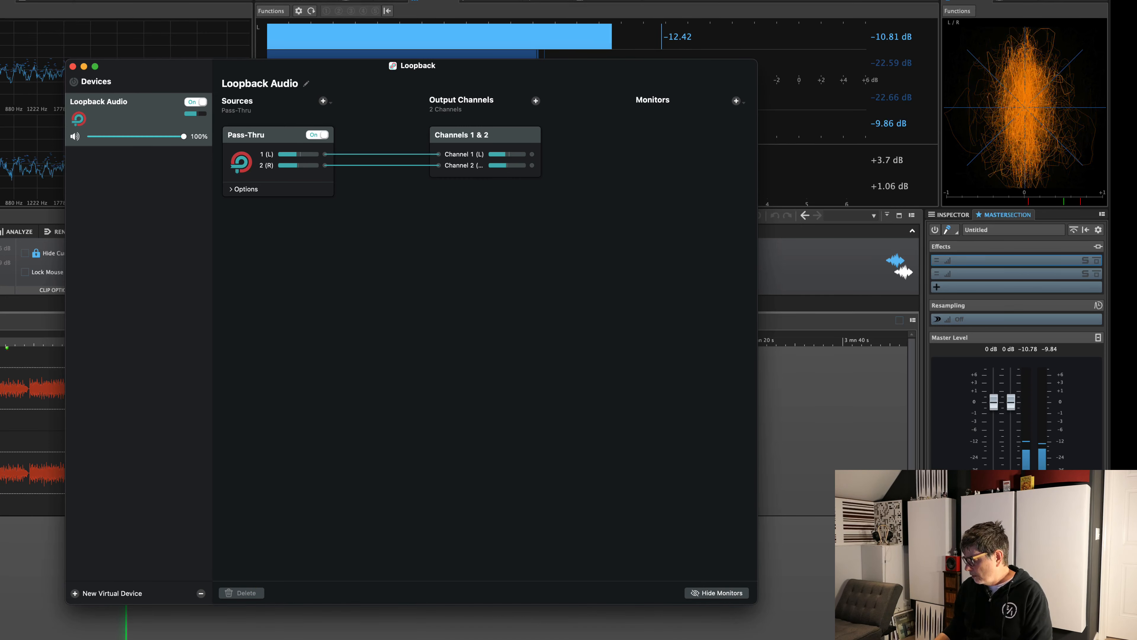
key(space)
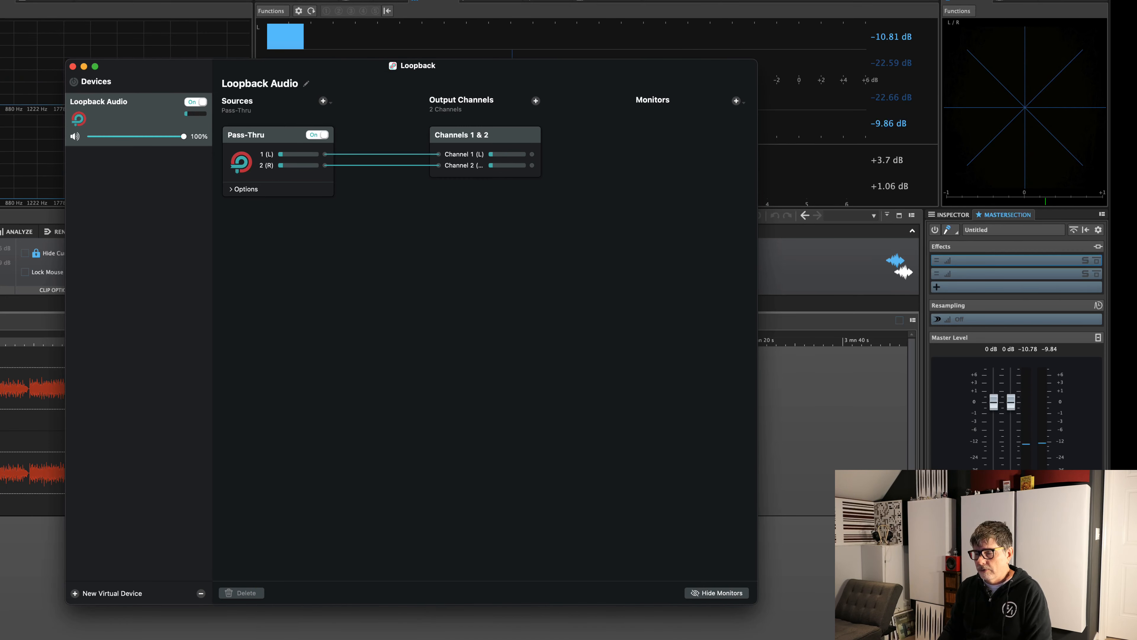
Open Audio Hijack, run the existing Soundporter session briefly and stop it.
click(531, 638)
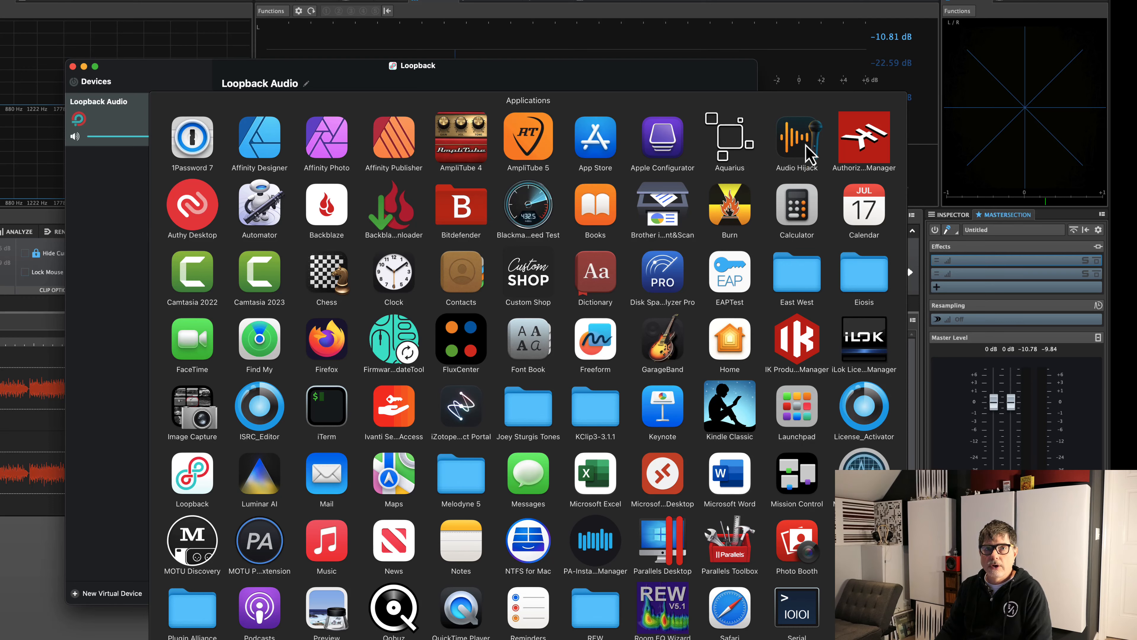
click(805, 143)
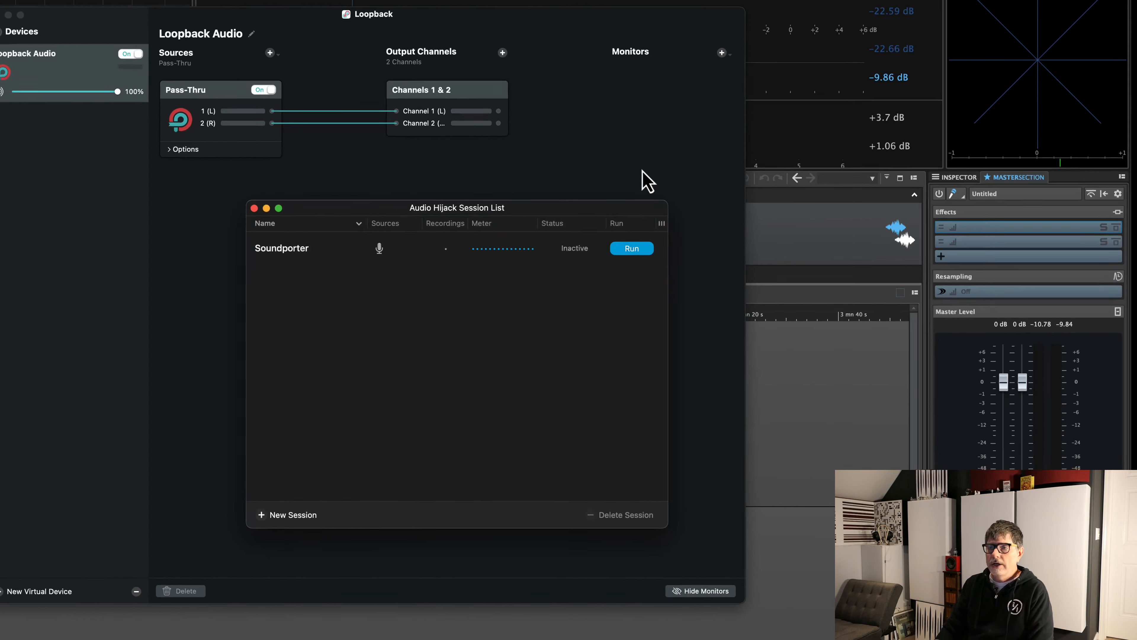
click(429, 143)
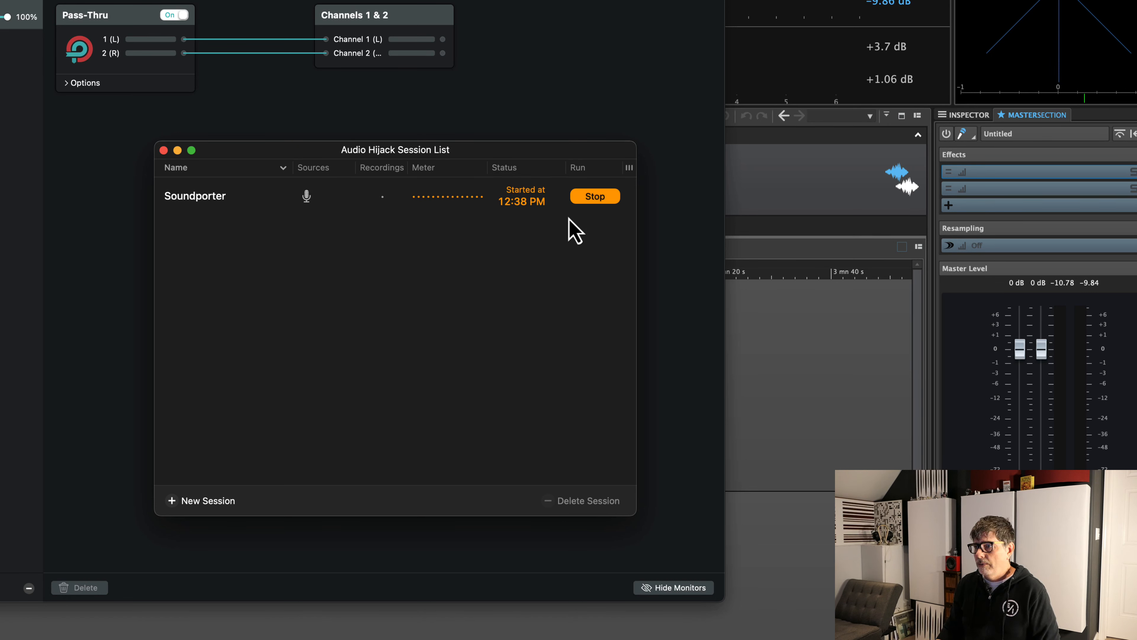
click(608, 195)
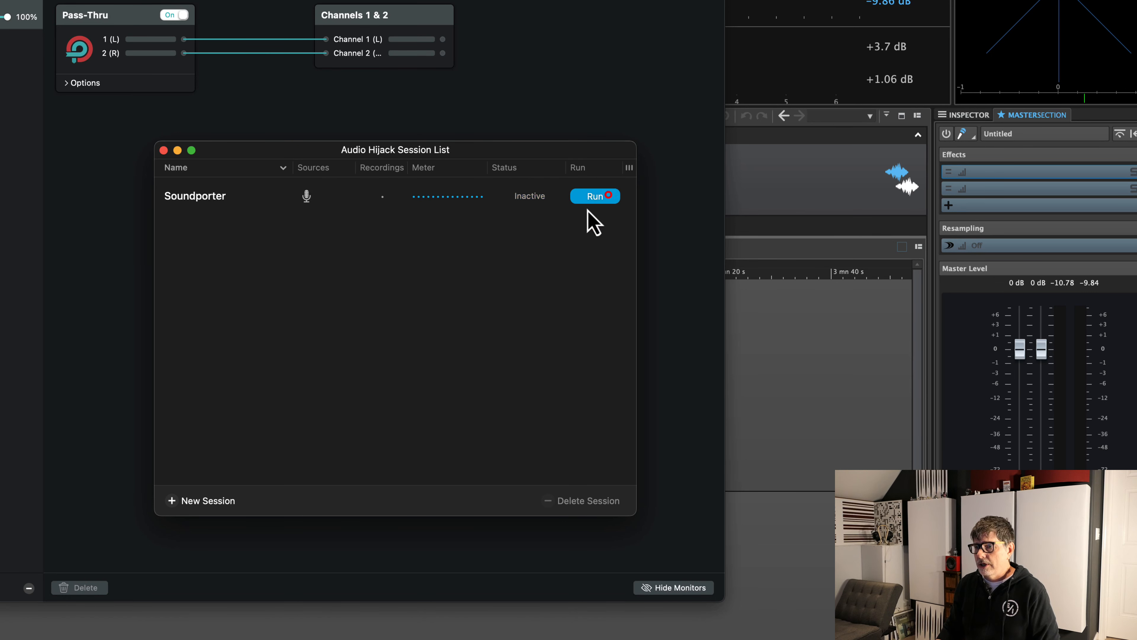
Create a new Audio Hijack session from the Blank template and title it Session 1.
click(197, 501)
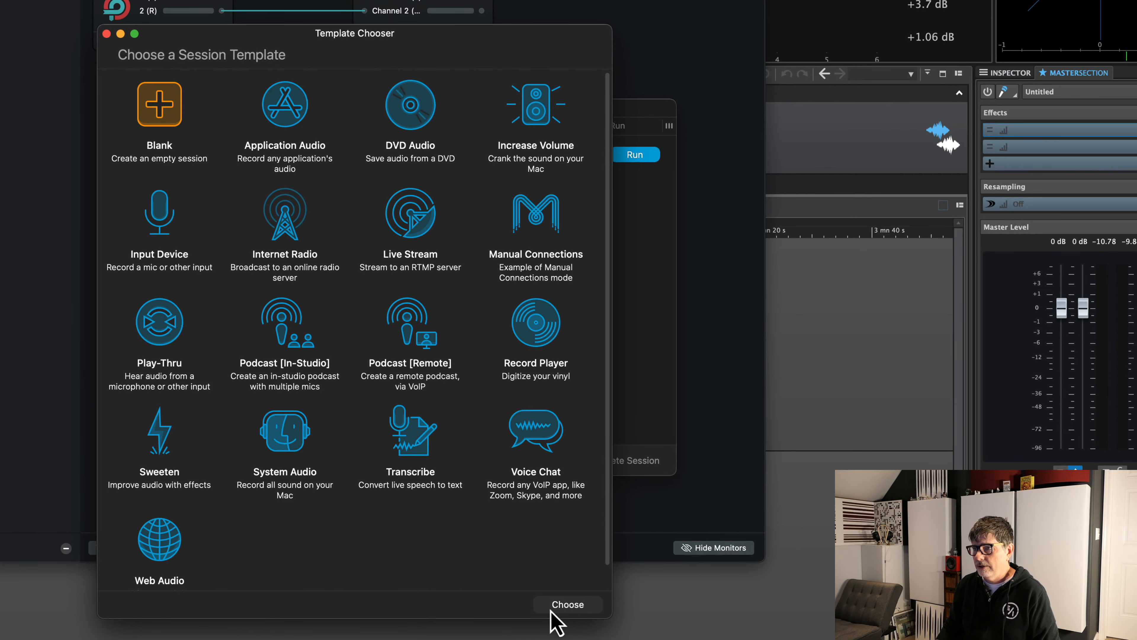
click(555, 606)
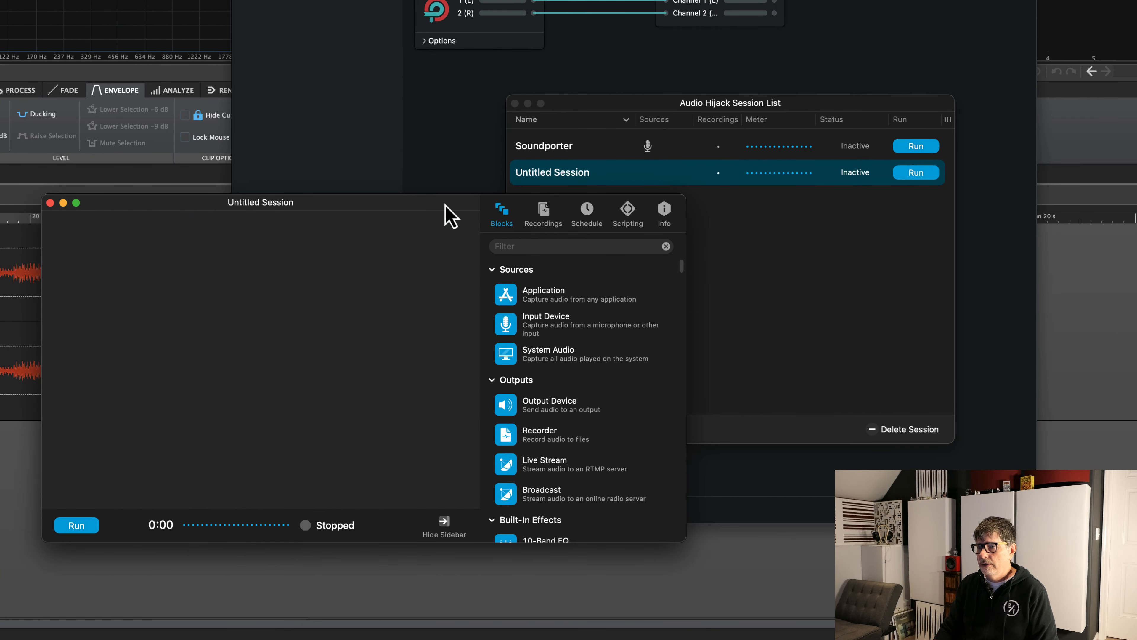
click(664, 210)
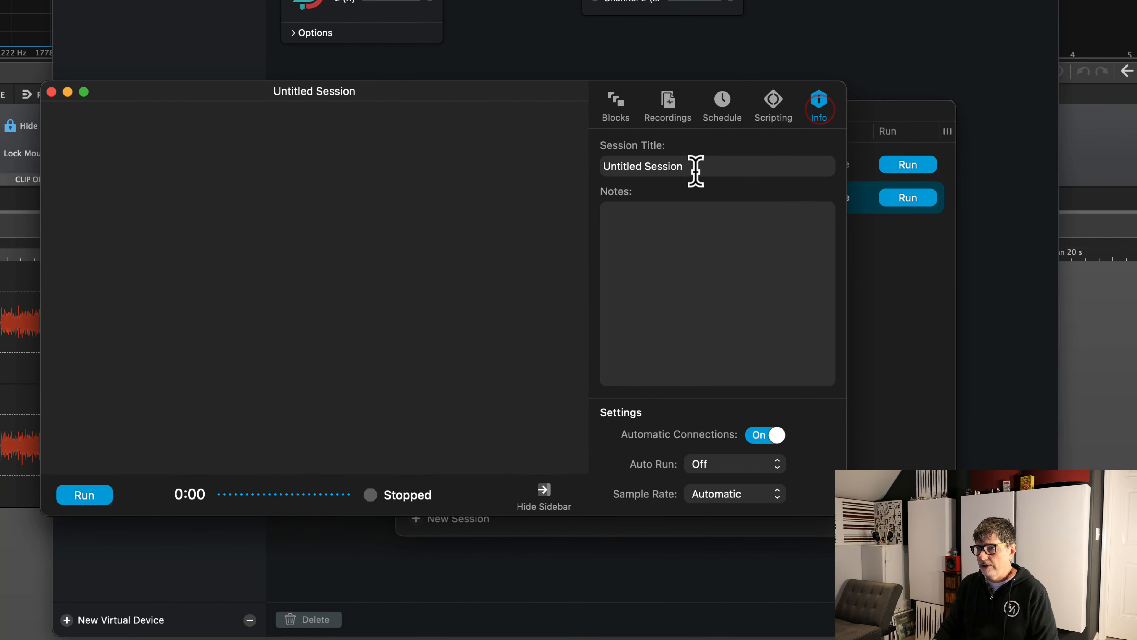
click(696, 170)
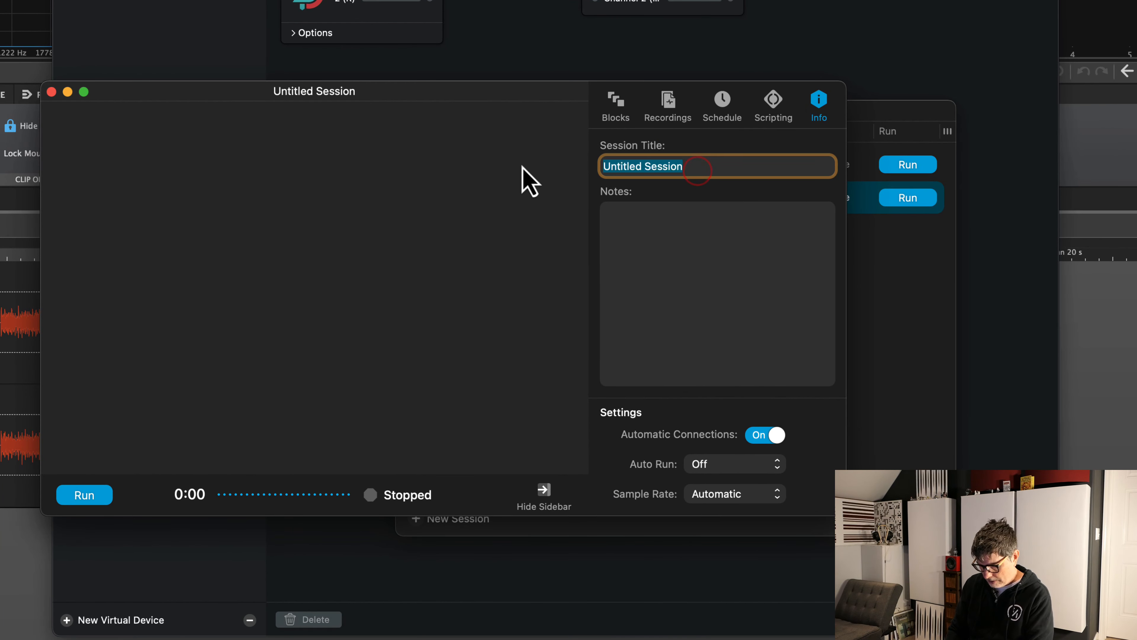
text(Session 1)
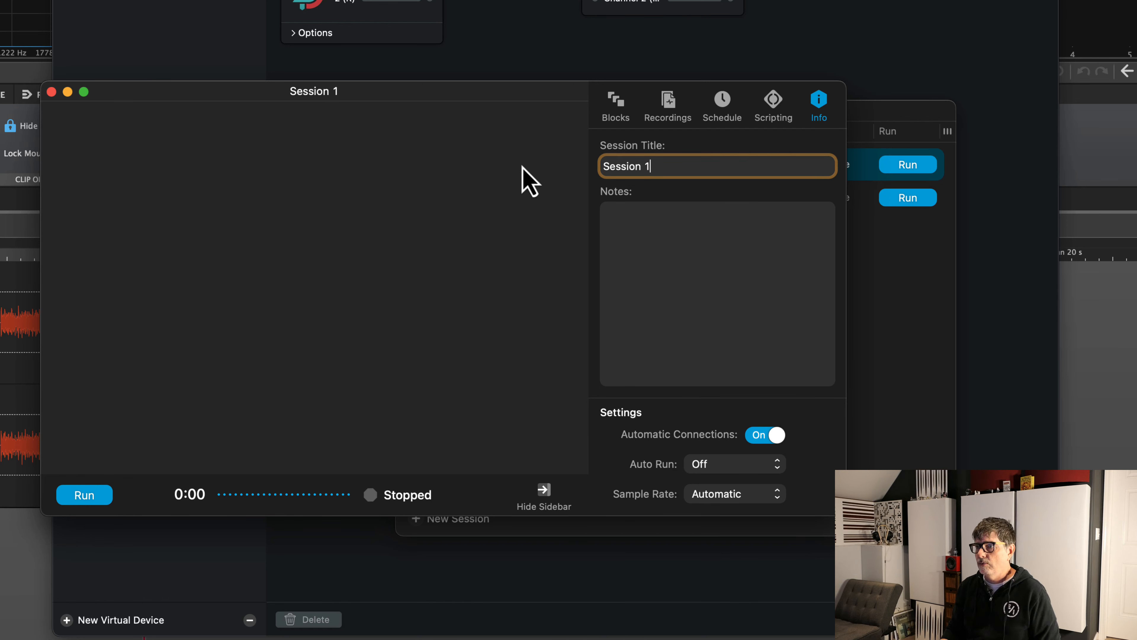
click(522, 167)
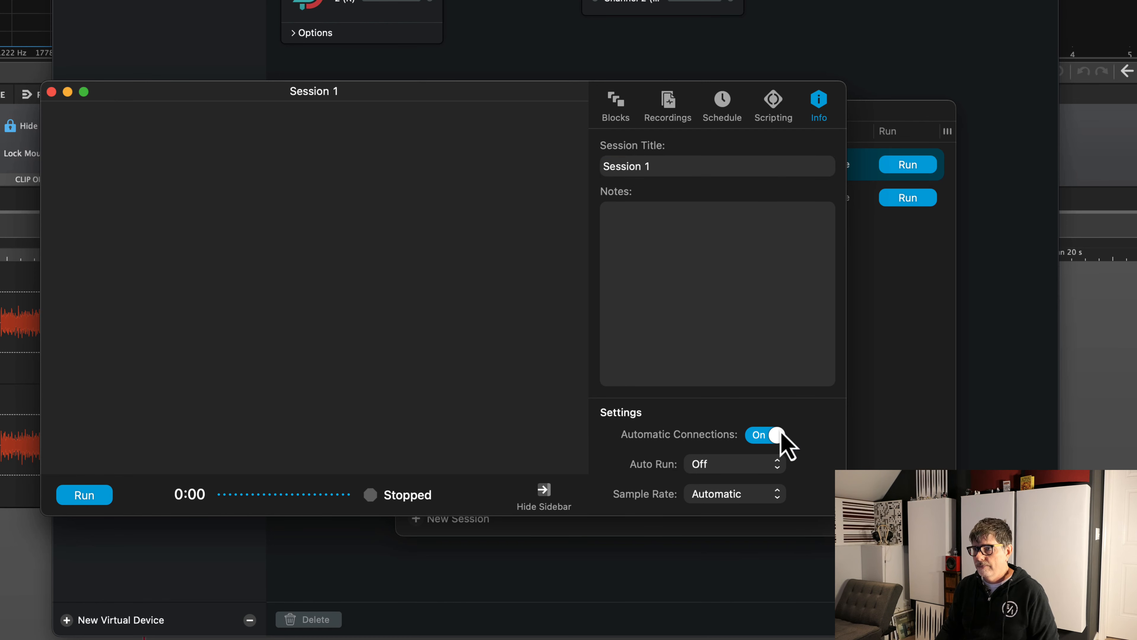
Add an Input Device block to Session 1 and set its audio device to Loopback Audio.
click(618, 108)
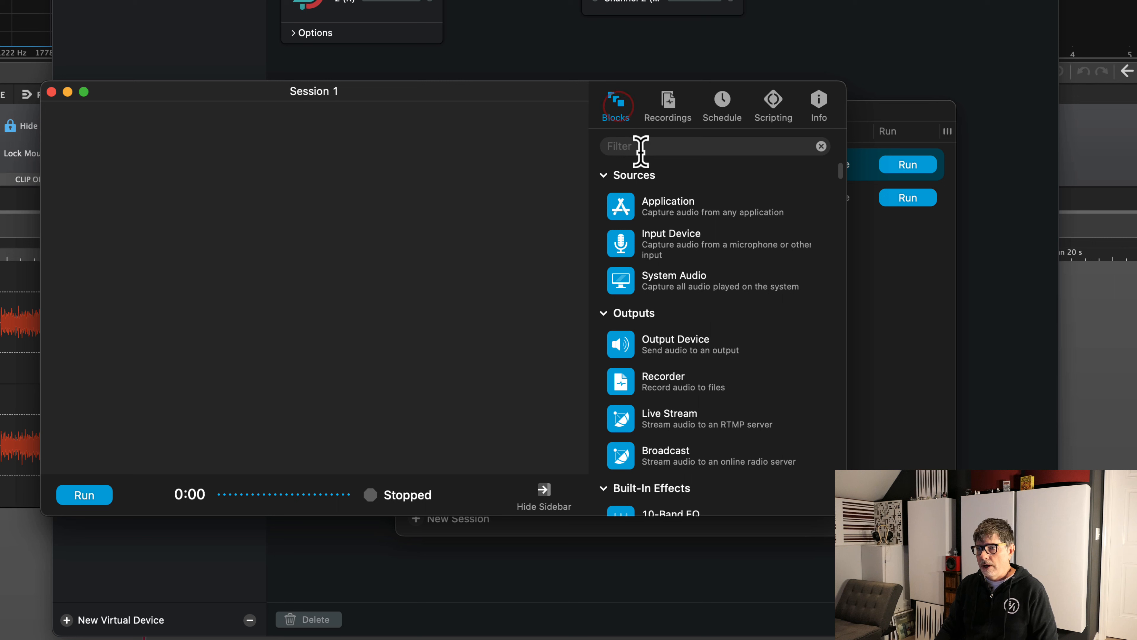
drag(652, 262, 222, 313)
click(181, 325)
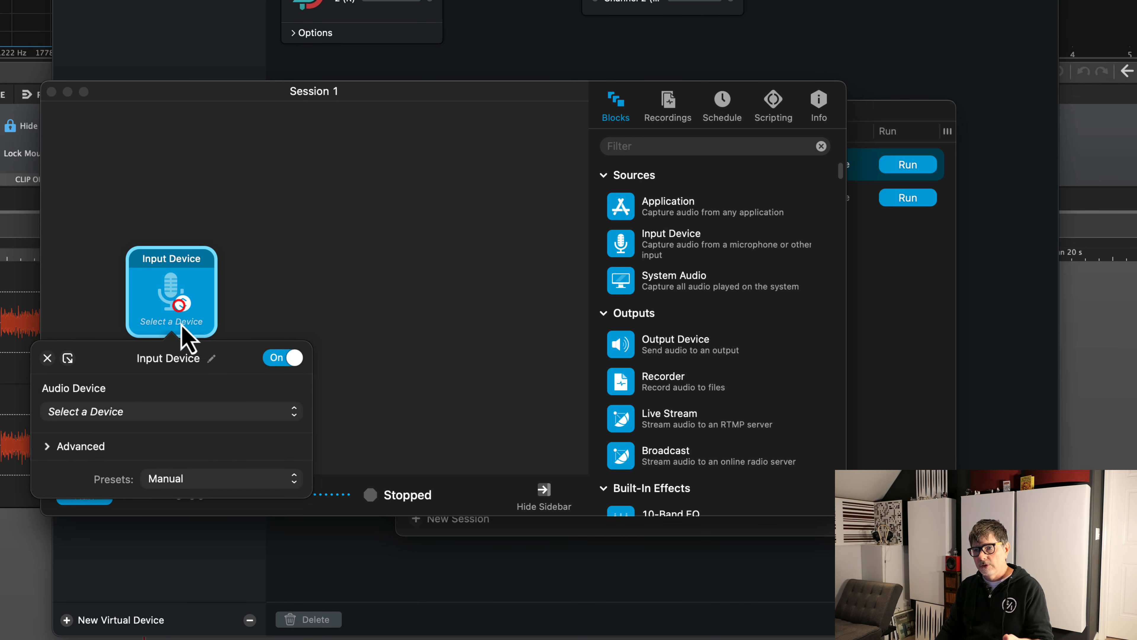
click(200, 411)
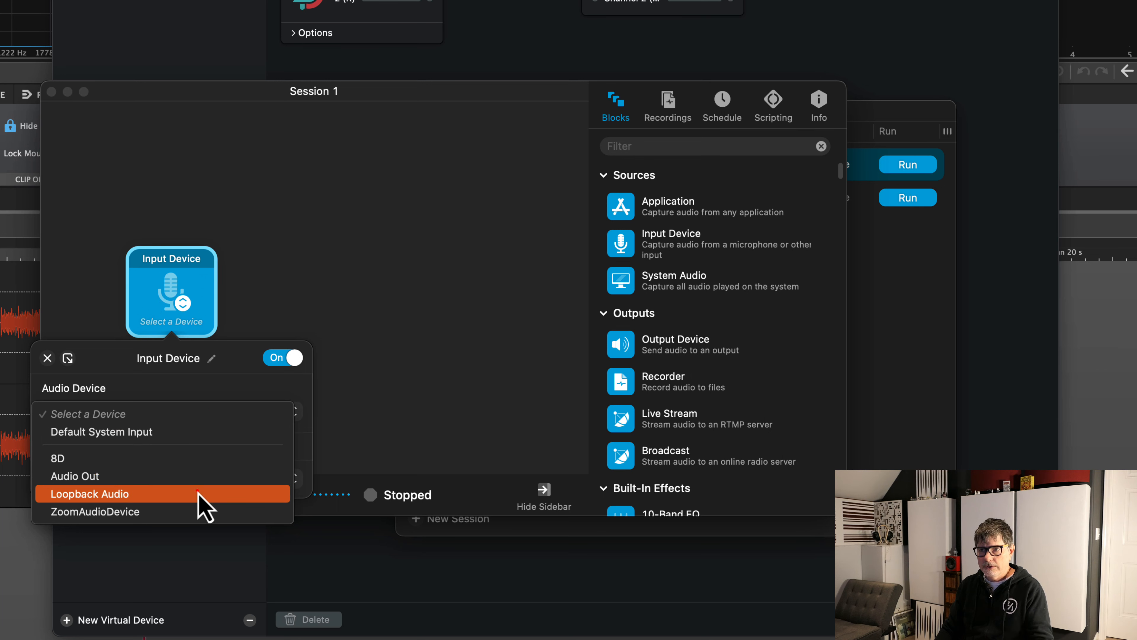
click(199, 490)
Map the Input Device block's left channel to 1 and its right channel to 2.
click(101, 448)
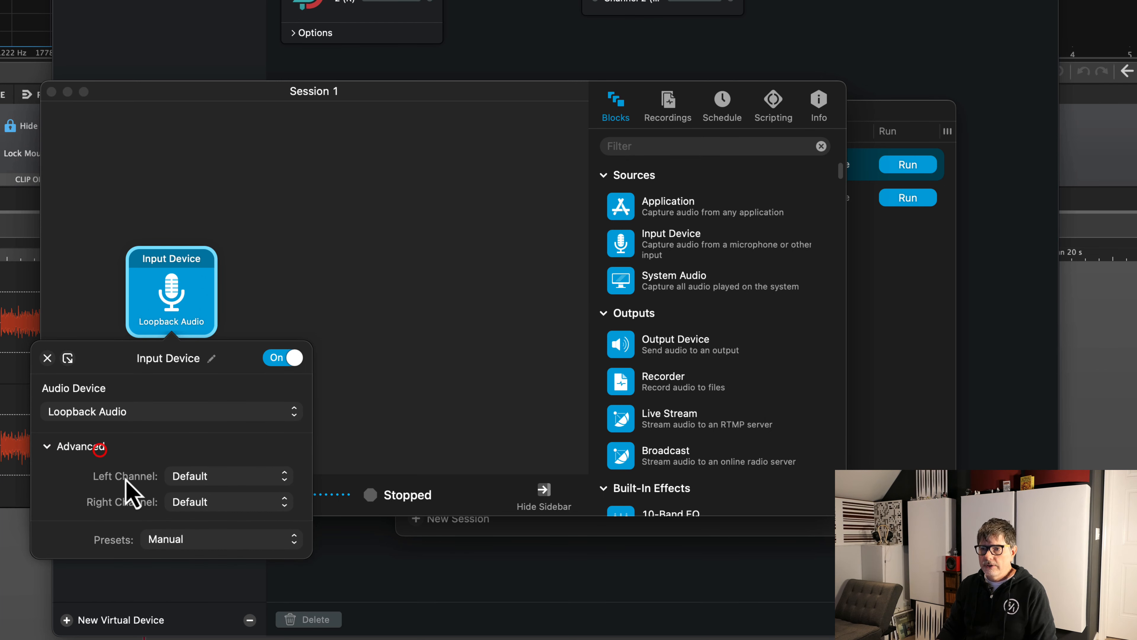
click(206, 477)
click(206, 493)
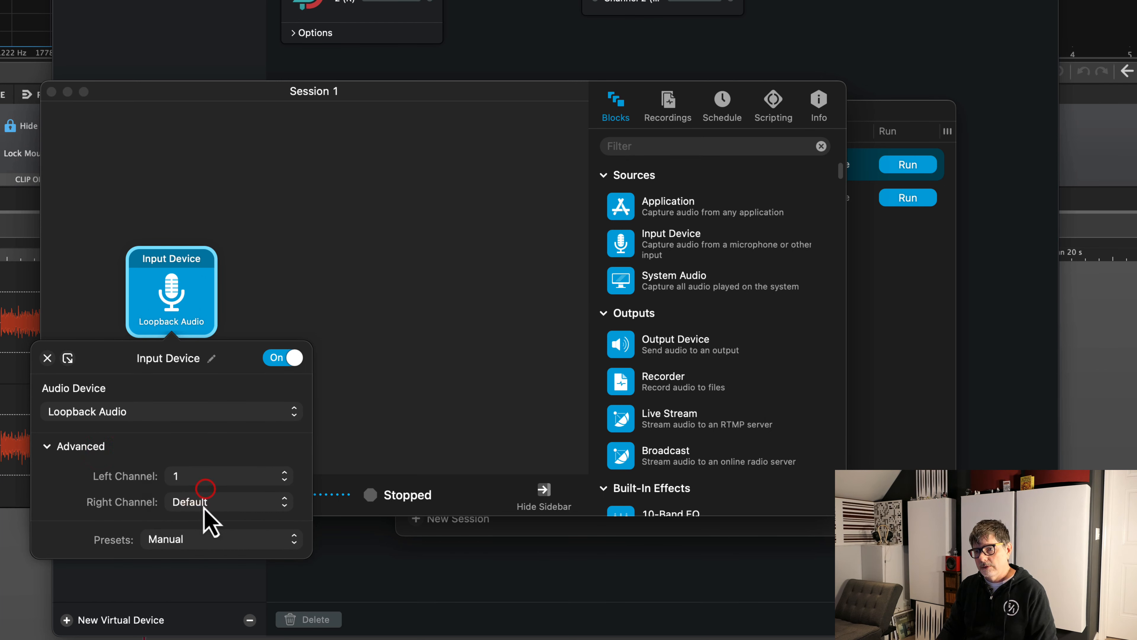
click(205, 506)
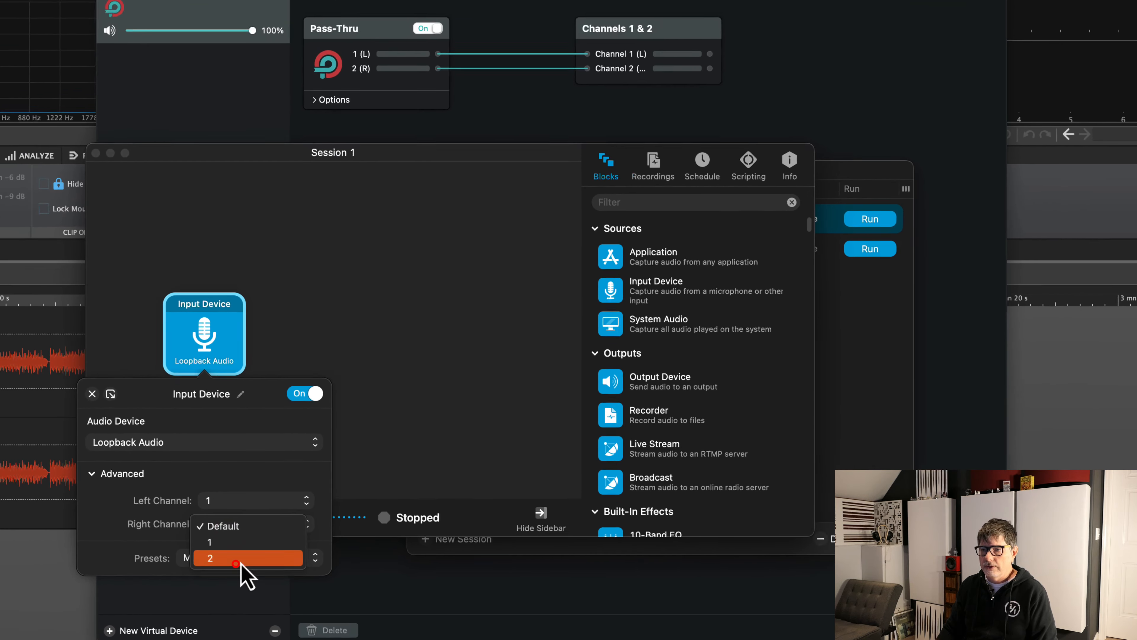
click(236, 557)
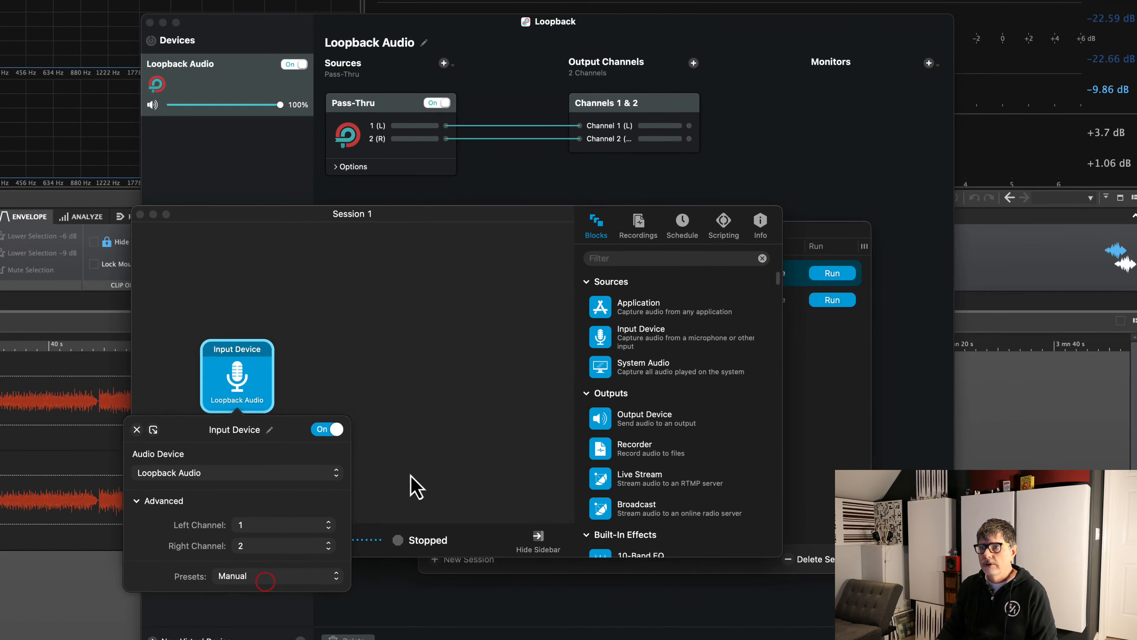
click(394, 417)
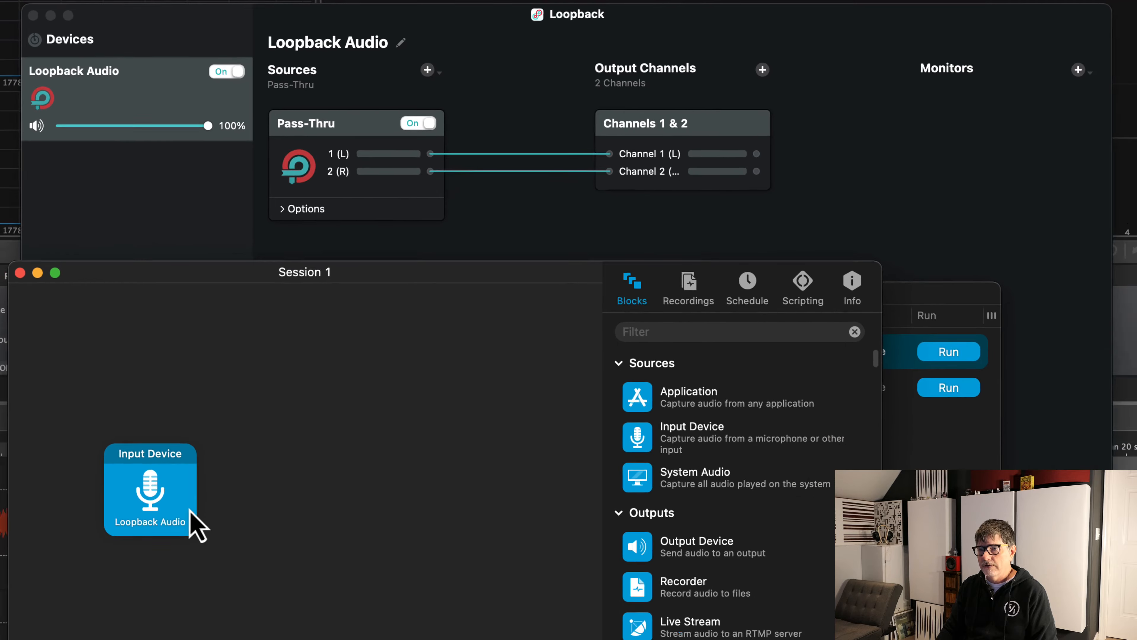
click(162, 556)
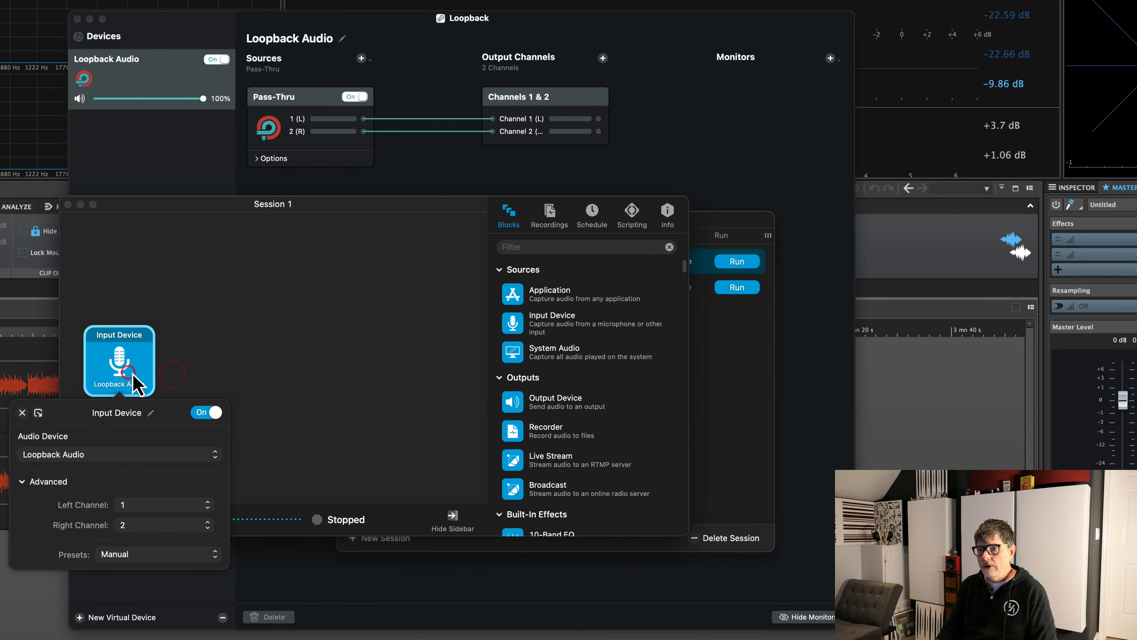
click(273, 371)
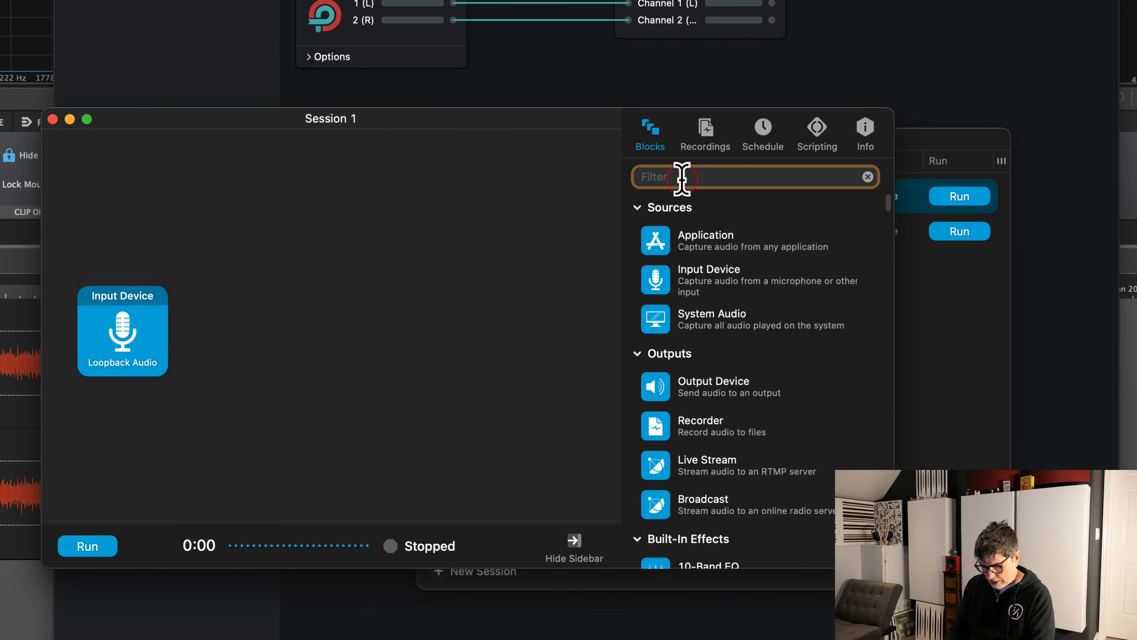
Find the SoundID Reference Plugin by filtering for SoundID and place it after the Input Device block.
text(SoundI)
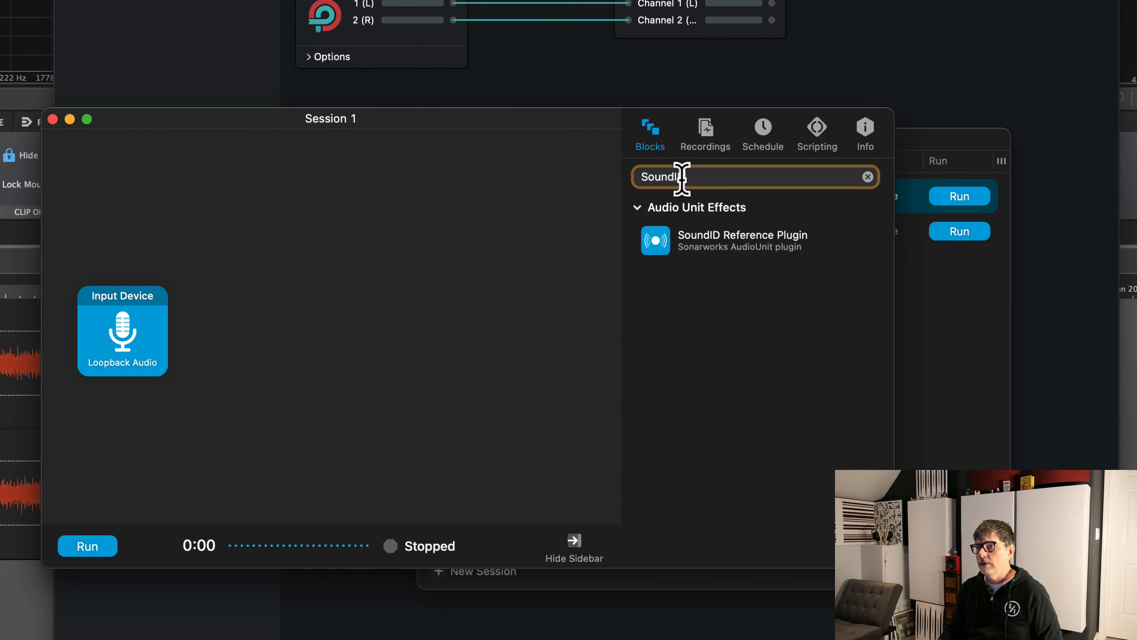
text(D)
drag(652, 242, 308, 337)
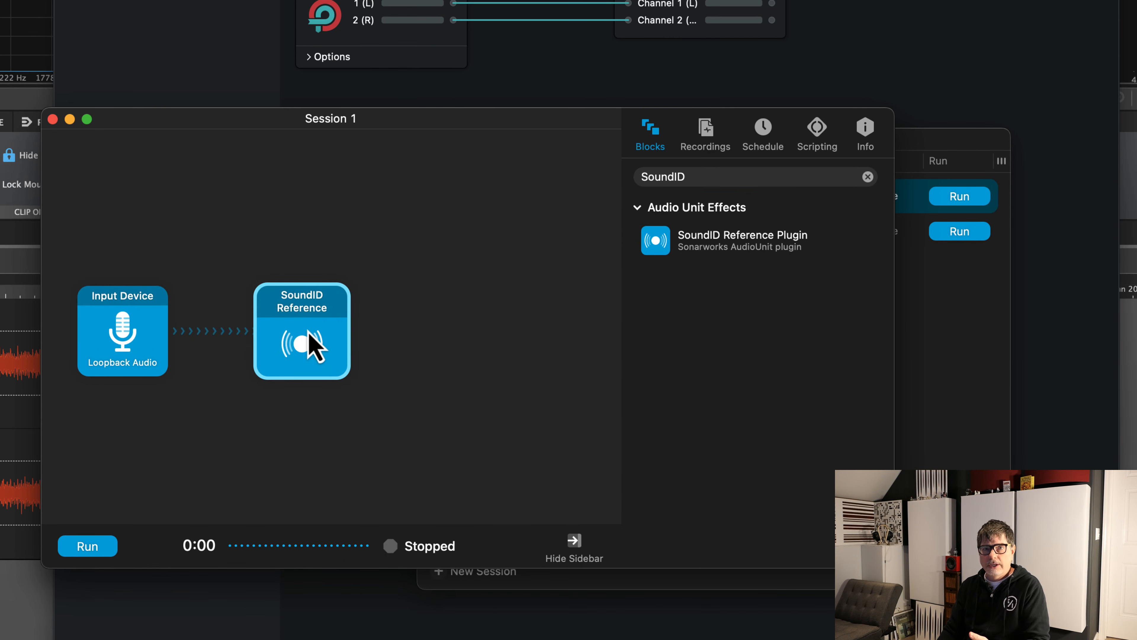
Clear the block filter and browse the available effects and Audio Unit plugins.
click(704, 179)
key(super+a)
key(BackSpace)
scroll(699, 424, down, 10)
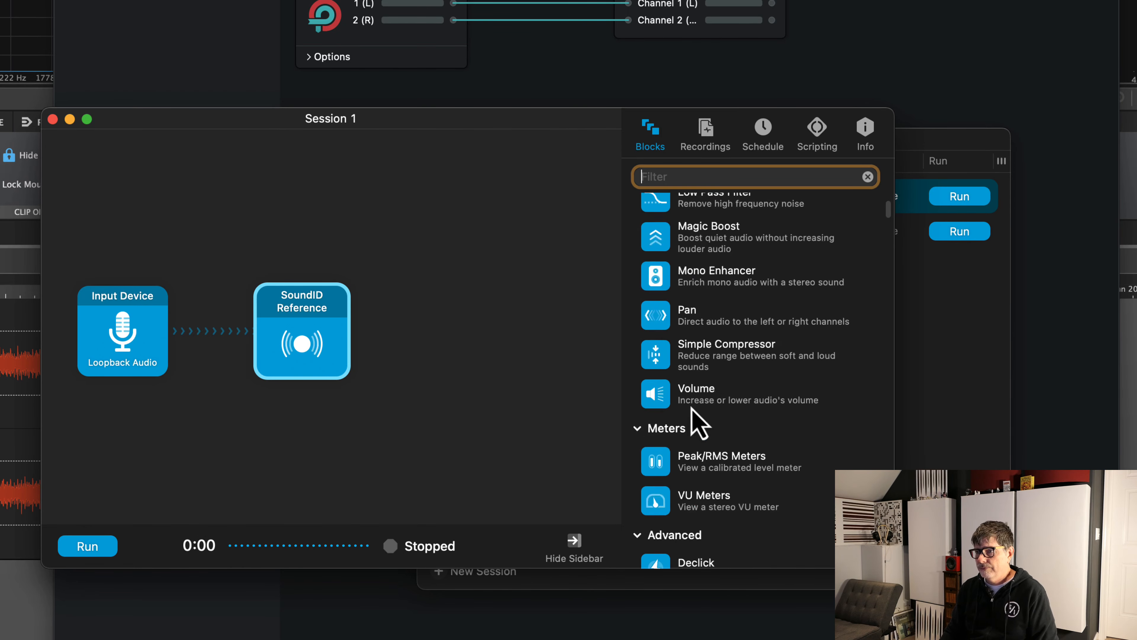
scroll(692, 409, down, 20)
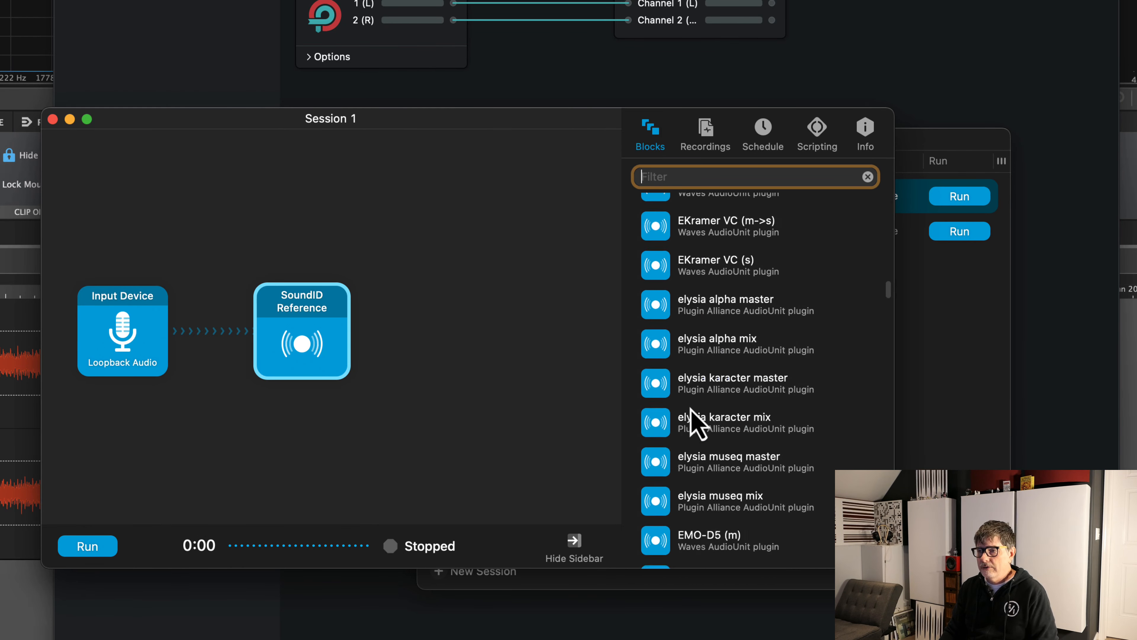
scroll(690, 408, down, 10)
scroll(692, 406, up, 20)
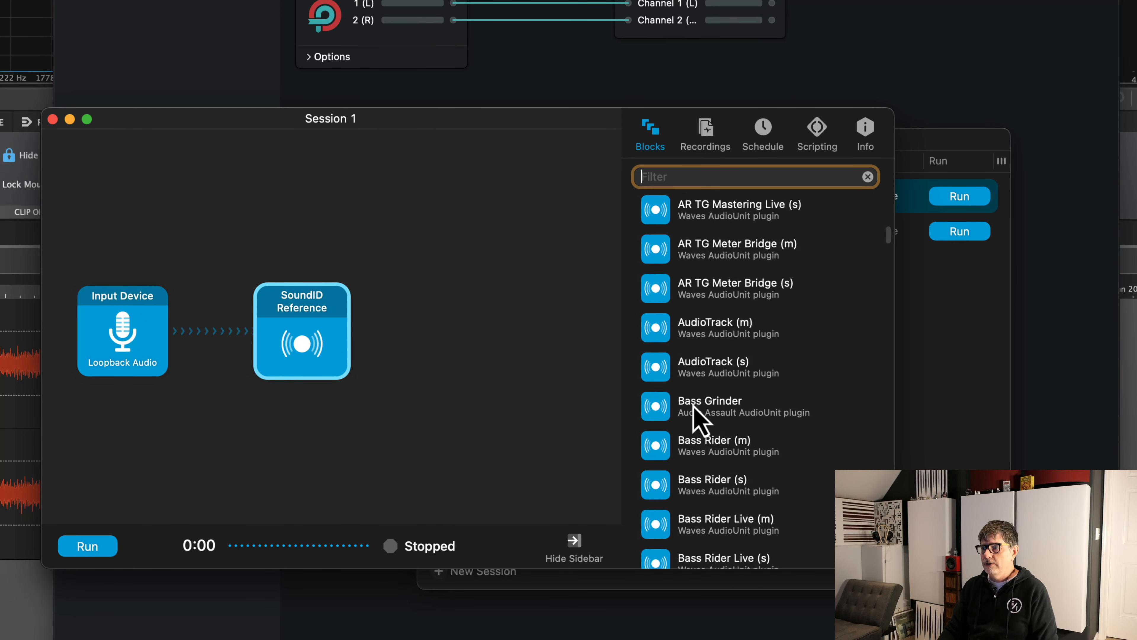
scroll(693, 405, up, 20)
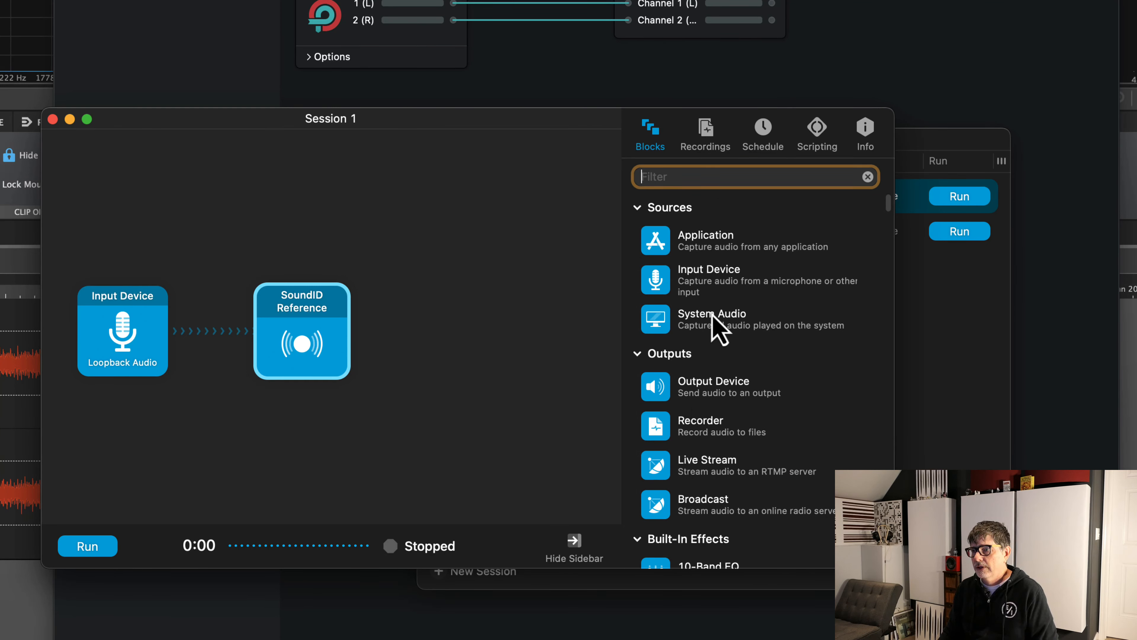
Add an Output Device block after SoundID Reference and set its audio device to Benchmark DAC2 USB 2.0 Audio Out.
drag(697, 385, 531, 332)
click(495, 376)
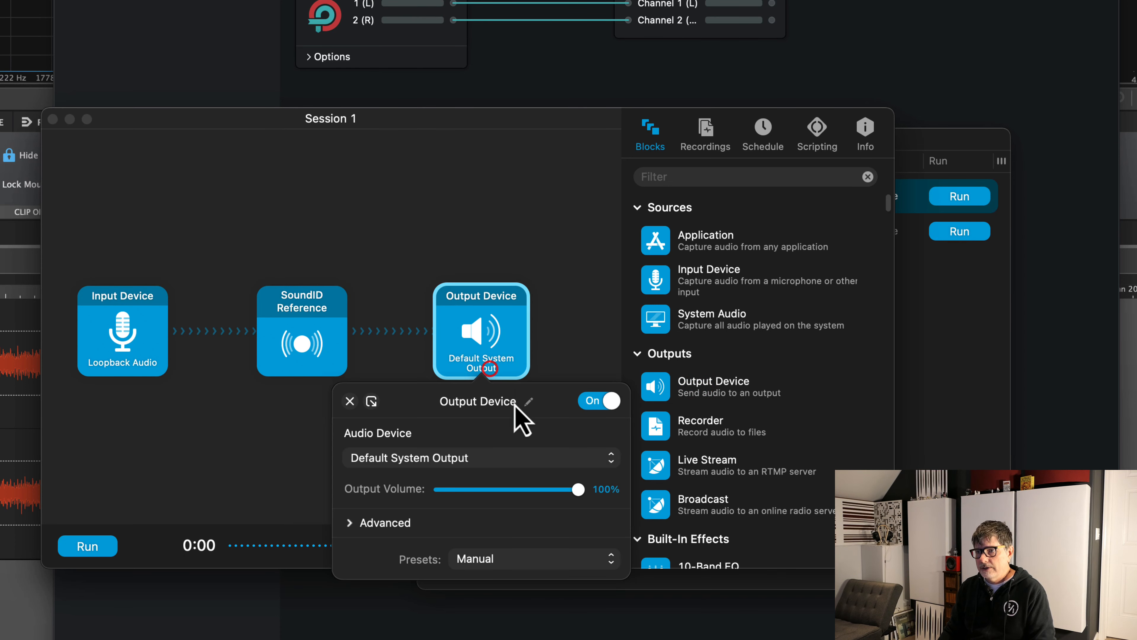
click(519, 461)
click(519, 526)
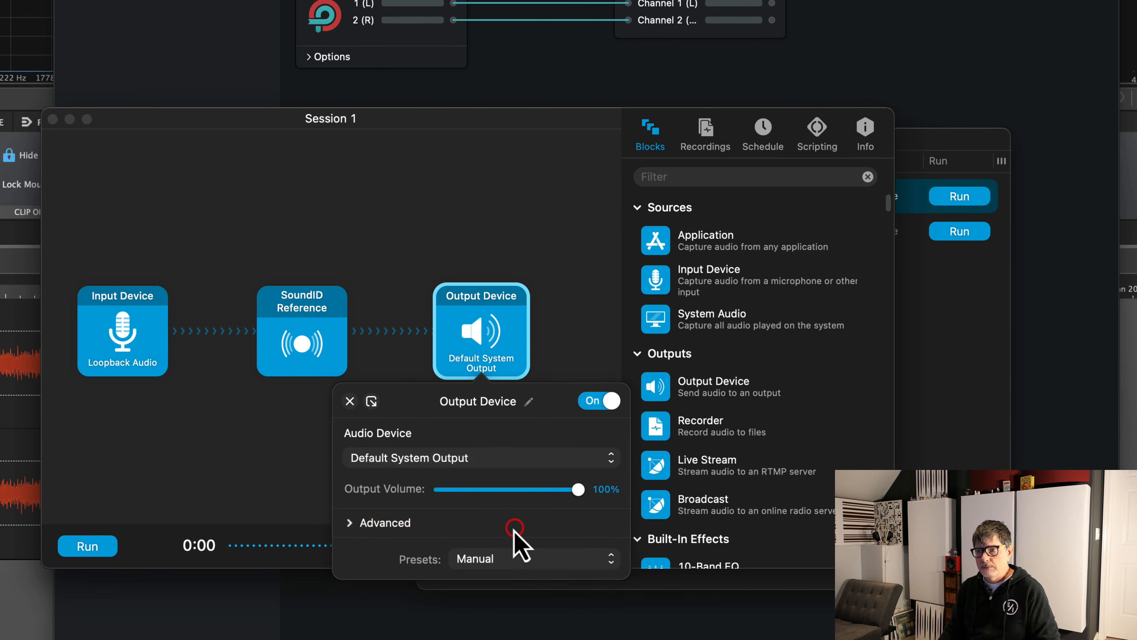
click(580, 296)
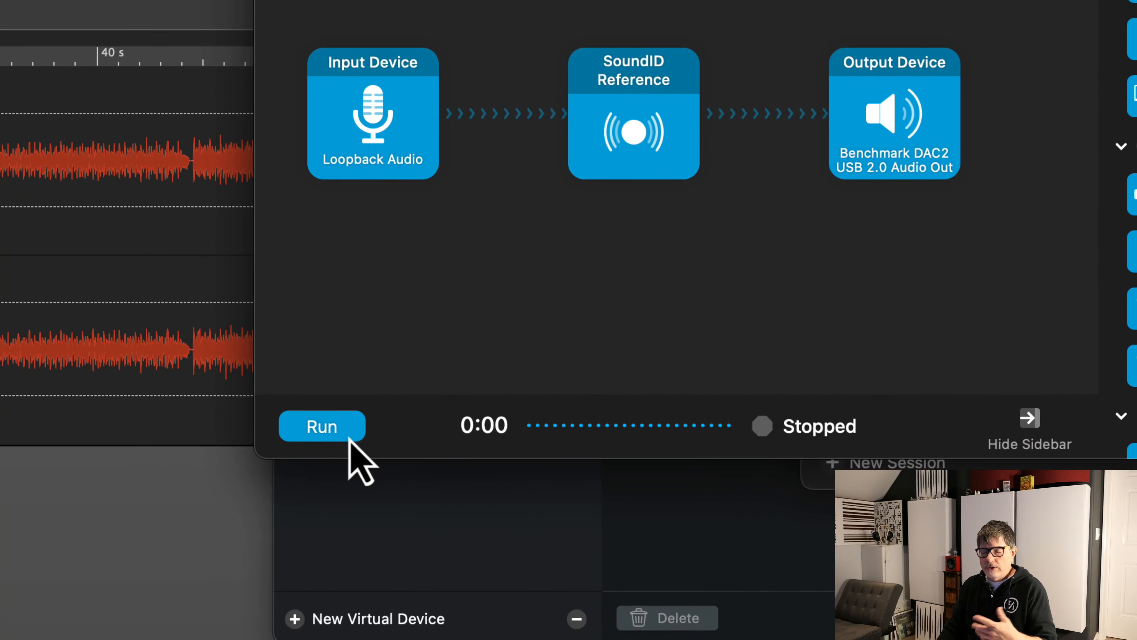
Run Session 1, stop the WaveLab playback, and close the session window and session list, leaving the session running.
click(347, 435)
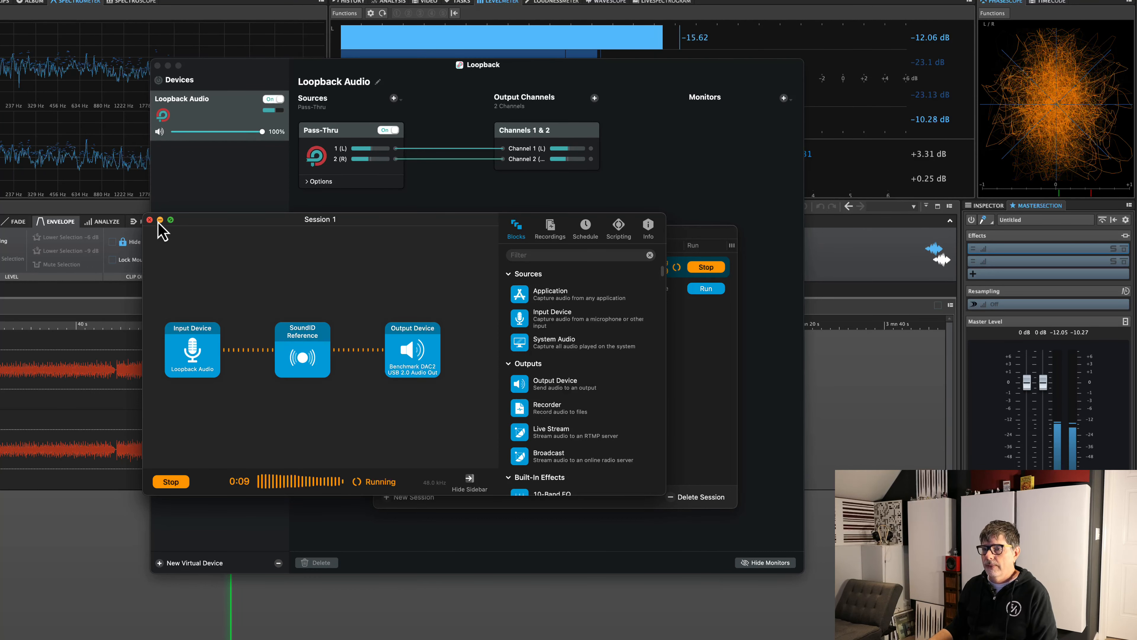
key(space)
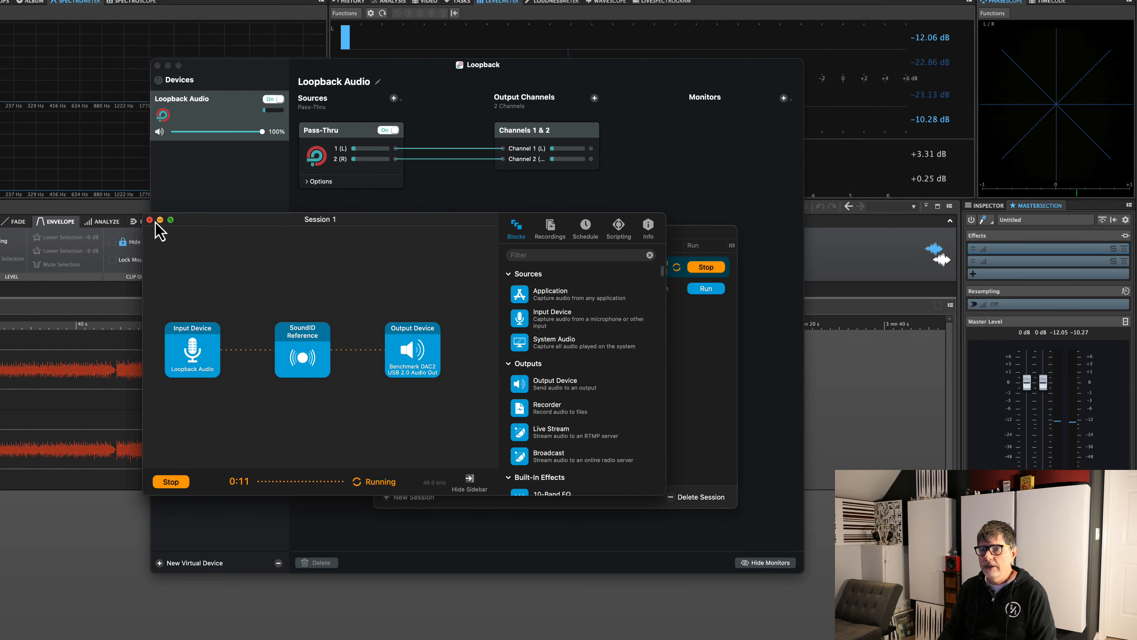
click(150, 219)
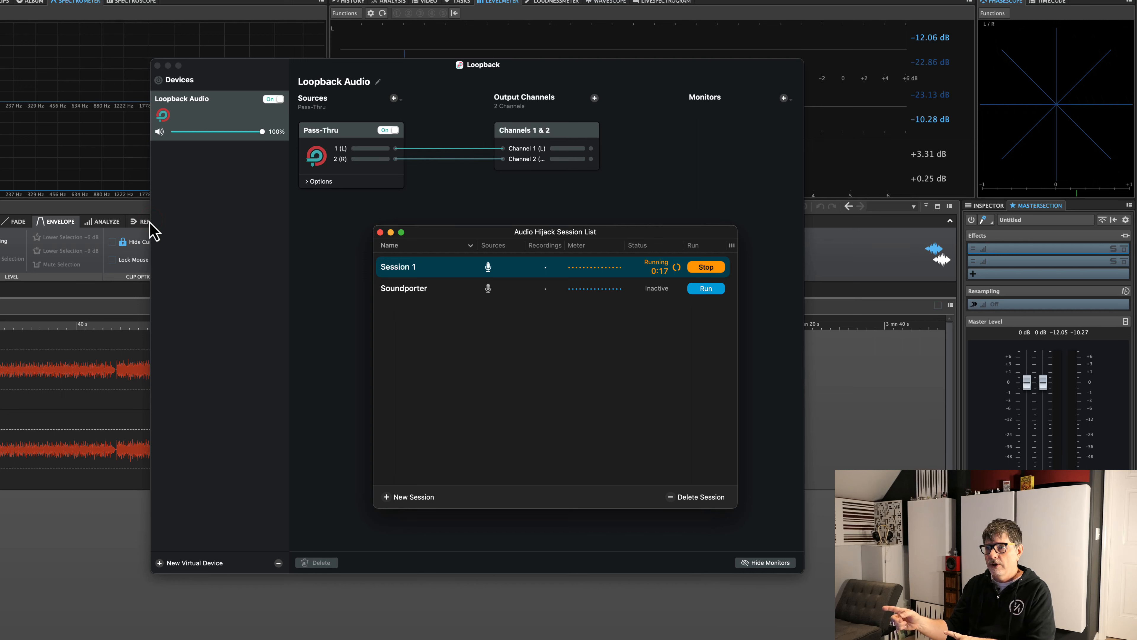
click(380, 232)
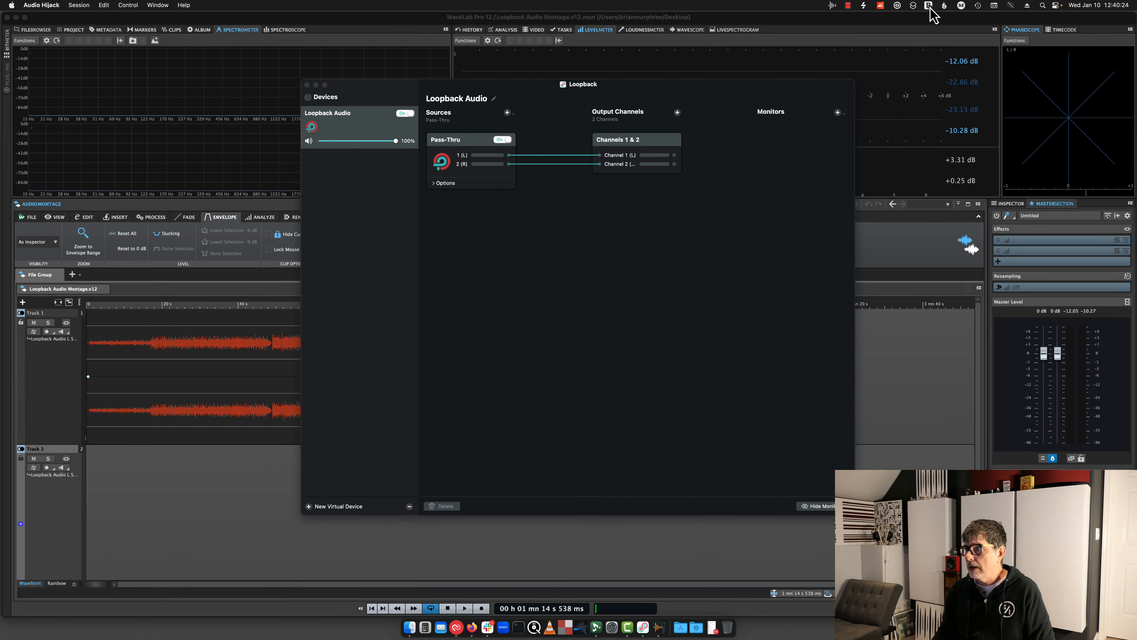
Open MOTU Pro Audio Control and examine the 8D's routing between the computer channels and AES-EBU 1–4.
click(961, 5)
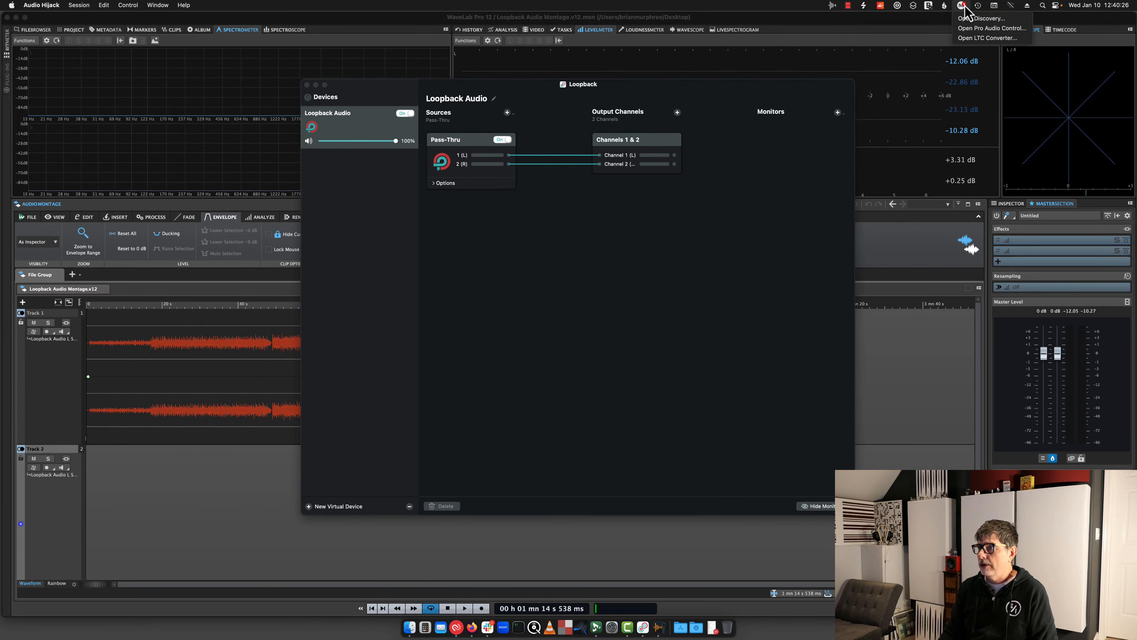
click(968, 29)
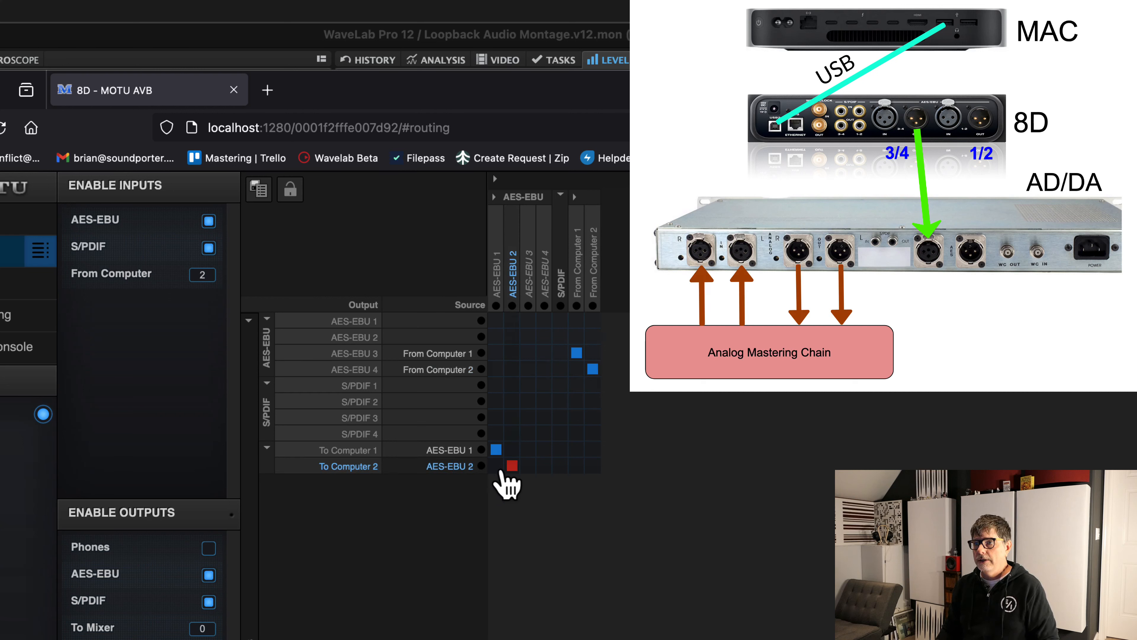
click(512, 466)
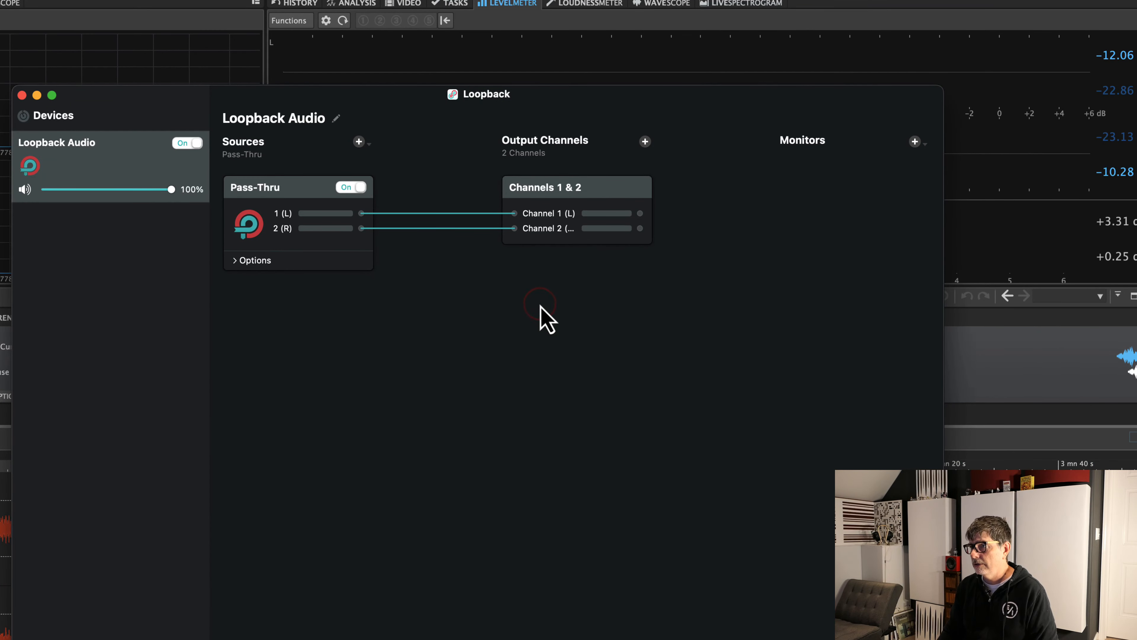
In Loopback, add the 8D as both a monitor and a source of the Loopback Audio device.
click(915, 142)
click(934, 156)
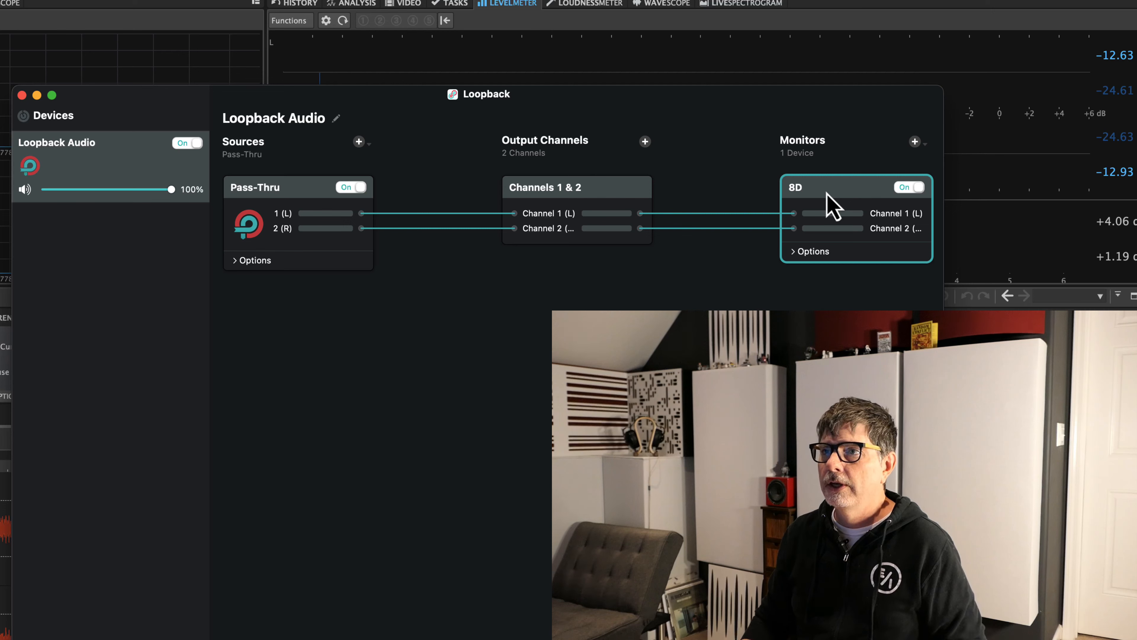
click(358, 142)
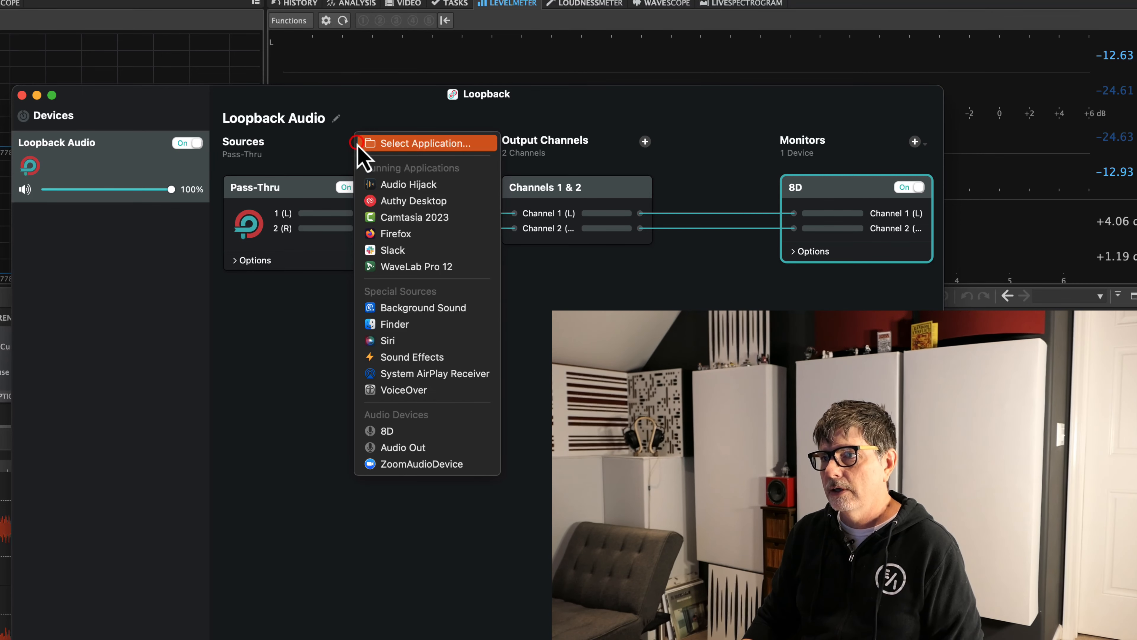
click(396, 432)
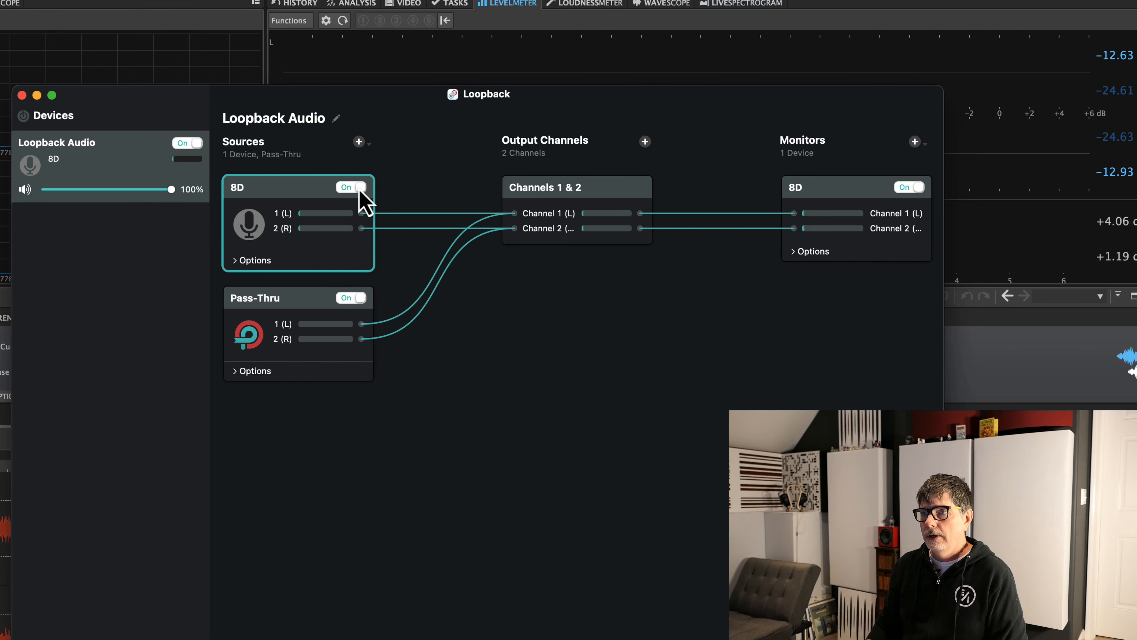
Add two more output channel pairs, Channels 3 & 4 and Channels 5 & 6.
click(645, 141)
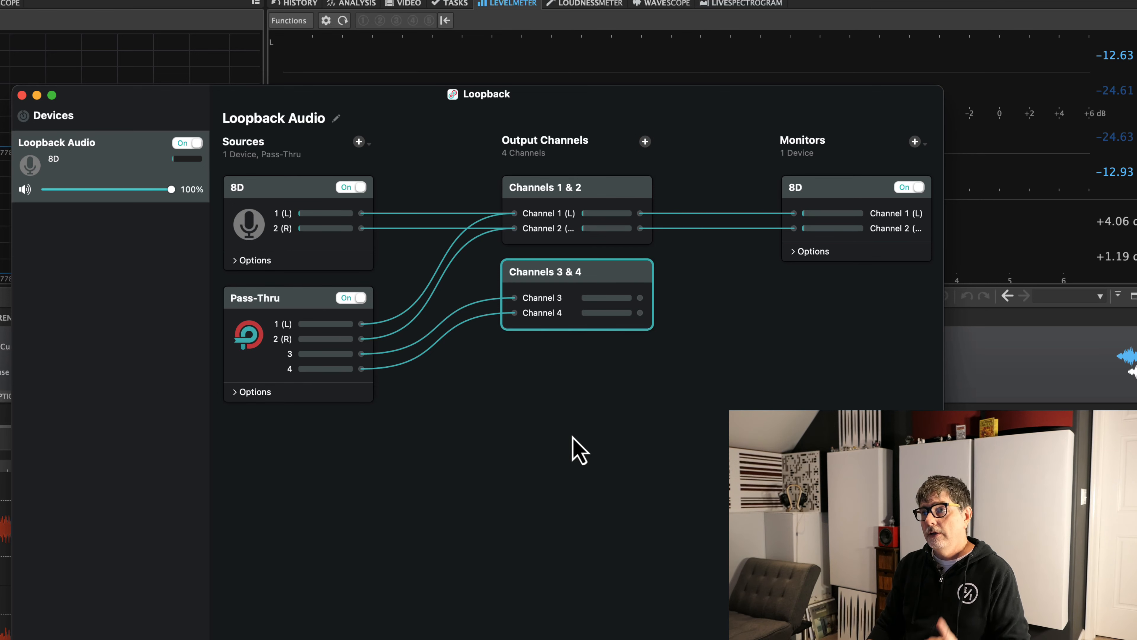
click(645, 141)
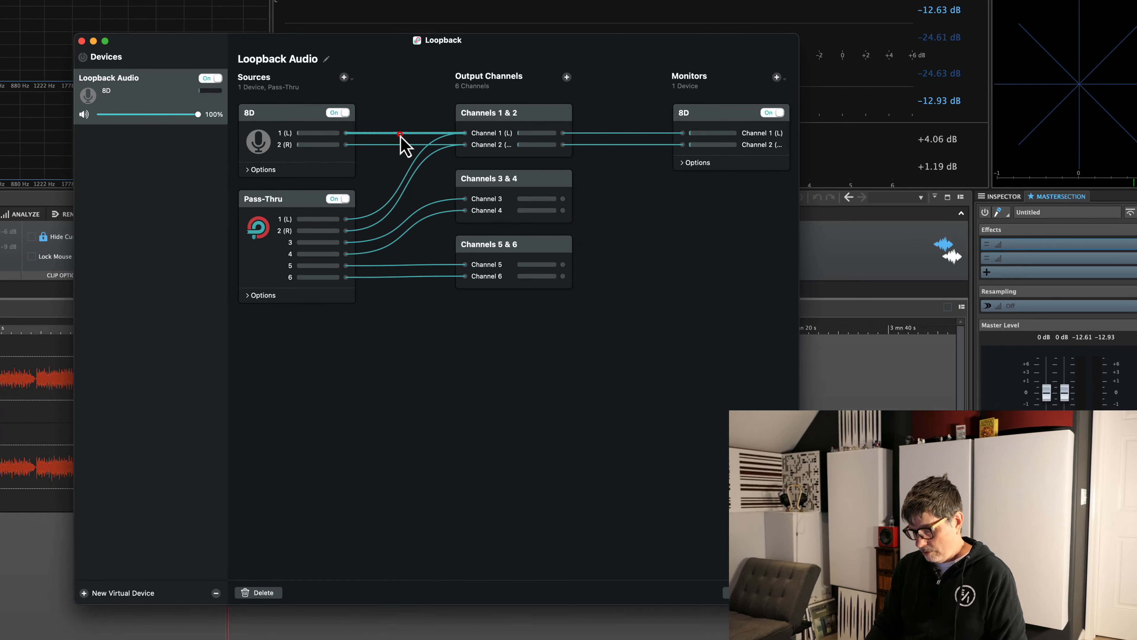
Delete the connections from the 8D source into Channels 1 & 2 and from Channels 1 & 2 to the 8D monitor.
click(256, 593)
click(382, 144)
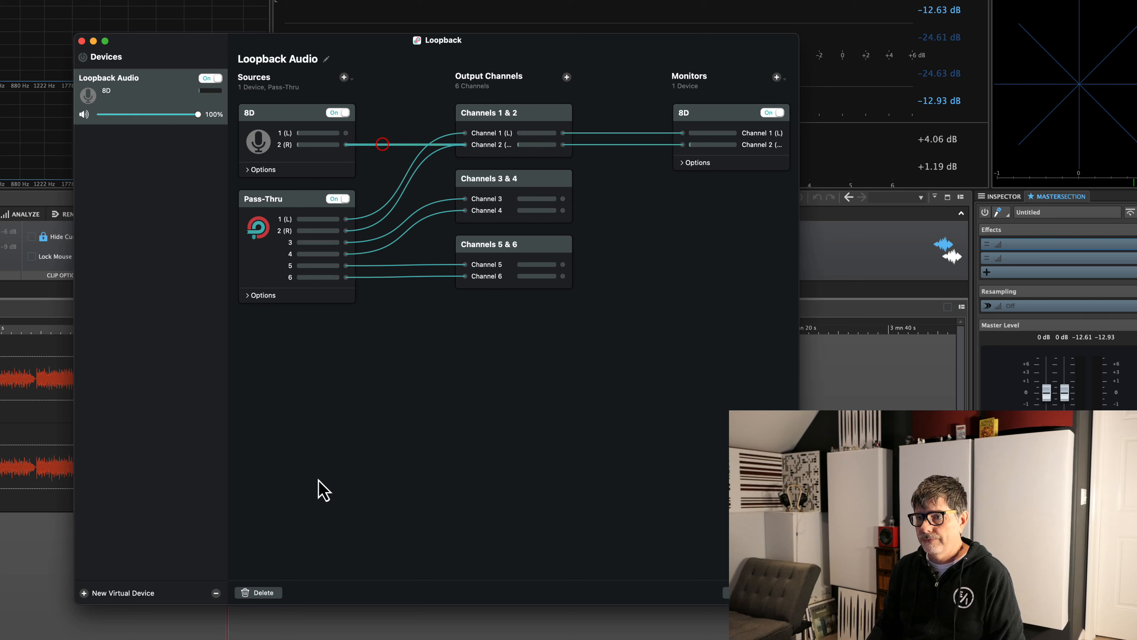
click(264, 593)
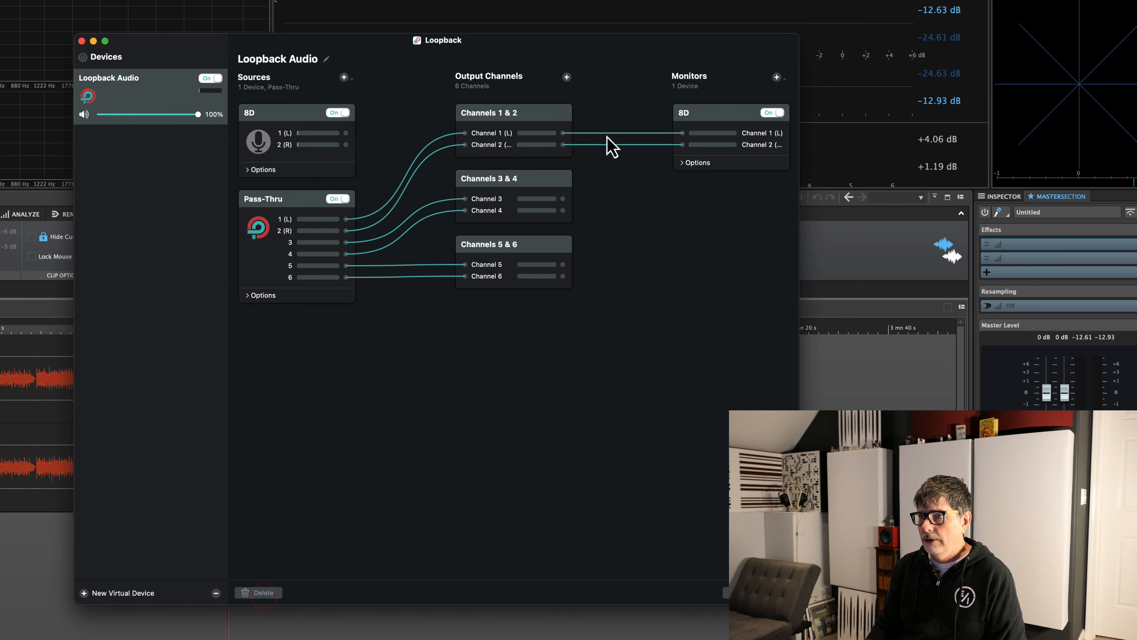
click(619, 133)
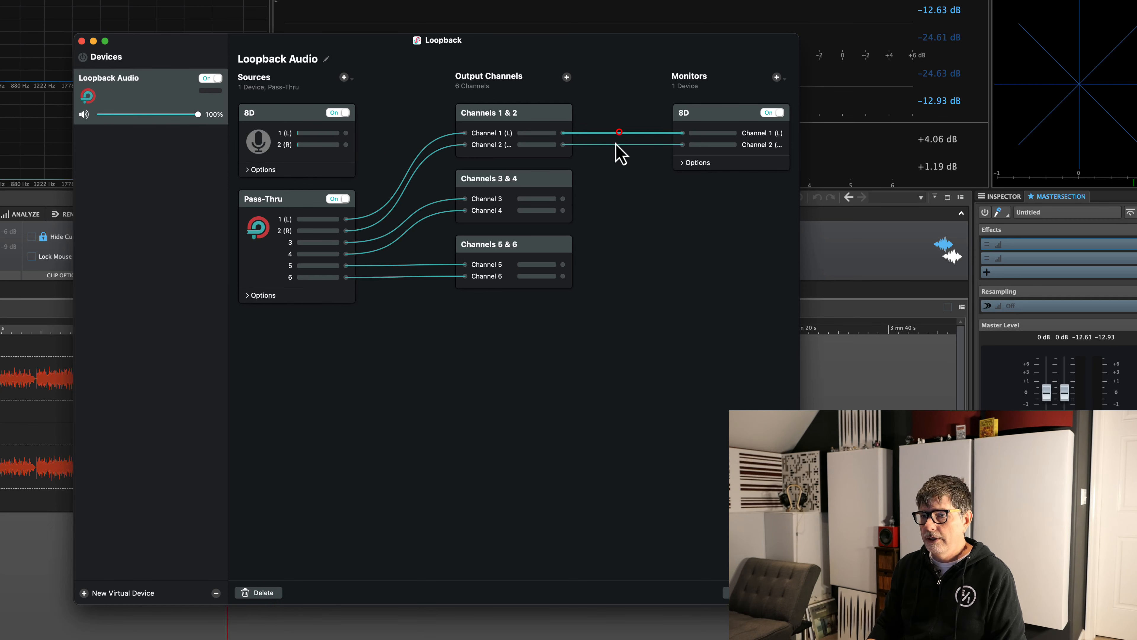
click(264, 593)
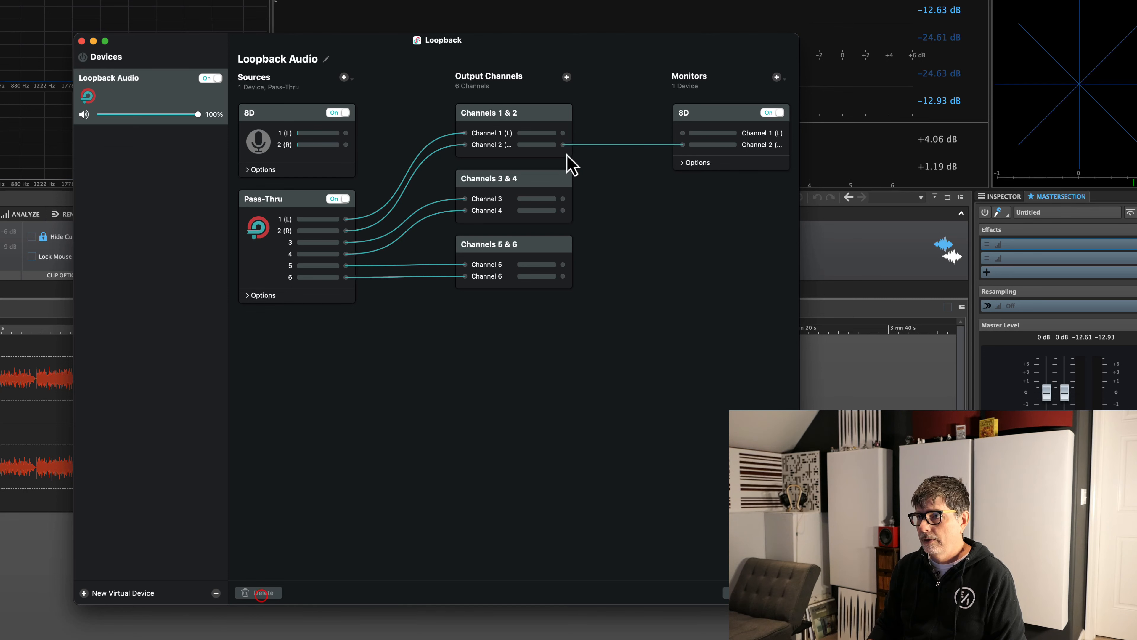
click(606, 145)
click(261, 593)
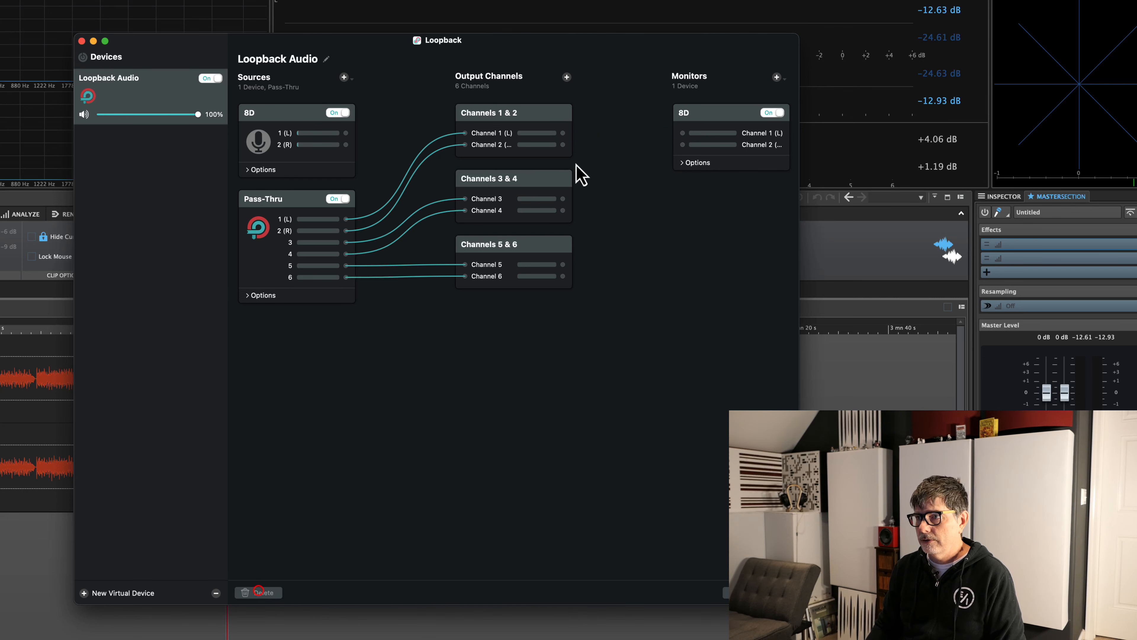
Connect output Channels 3 and 4 to the 8D monitor's channels 1 and 2, and briefly play the audio to check the signal flow.
drag(563, 198, 675, 134)
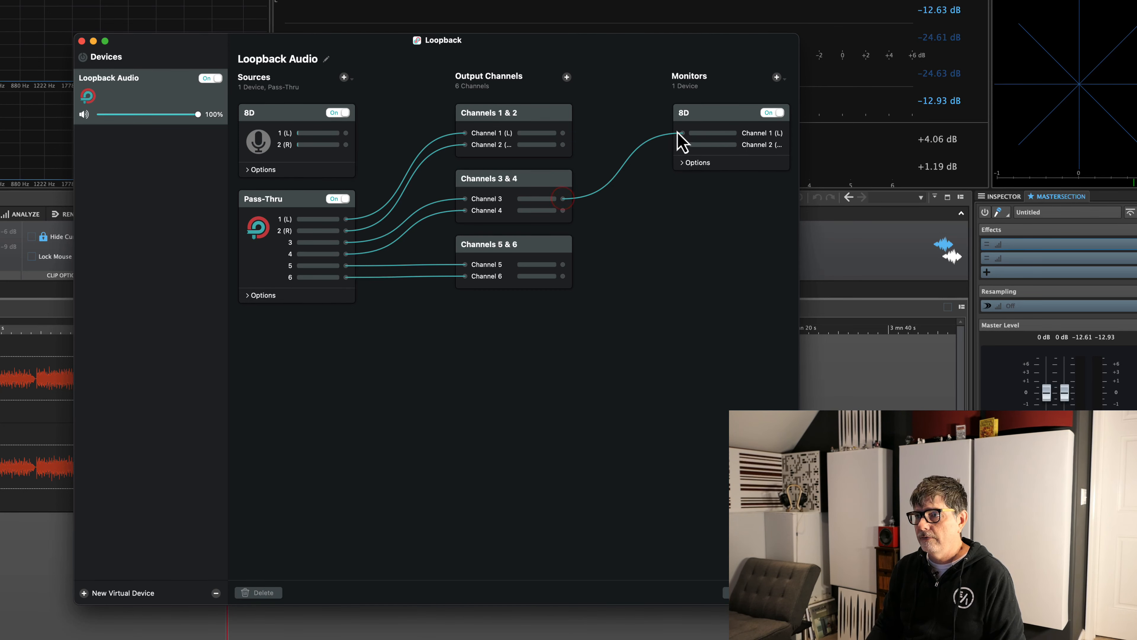
drag(666, 191, 690, 152)
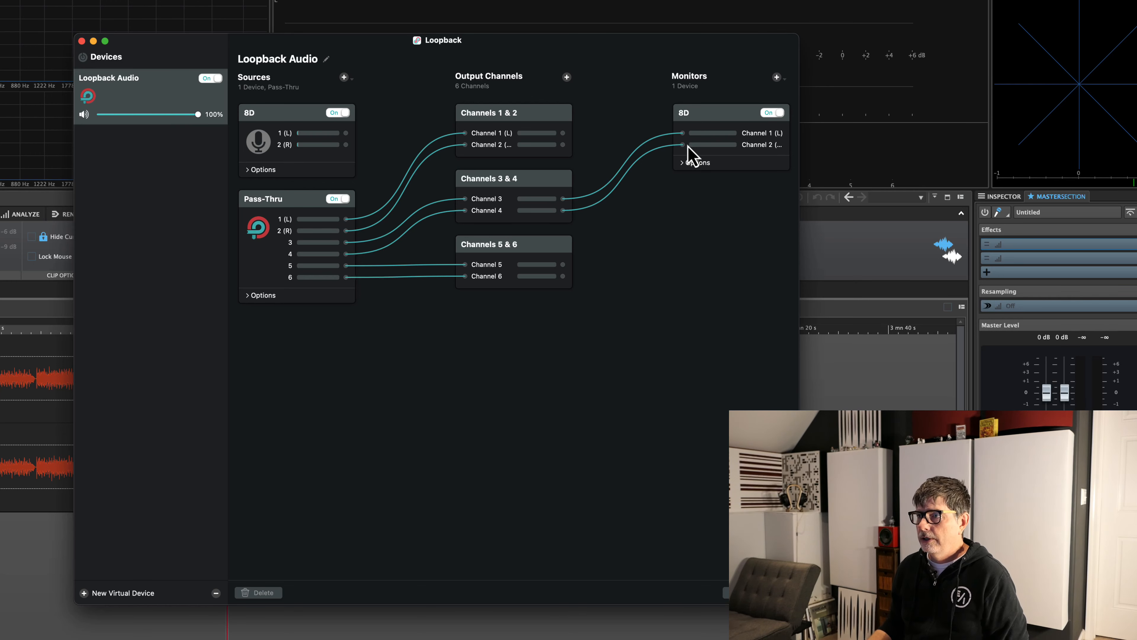
key(space)
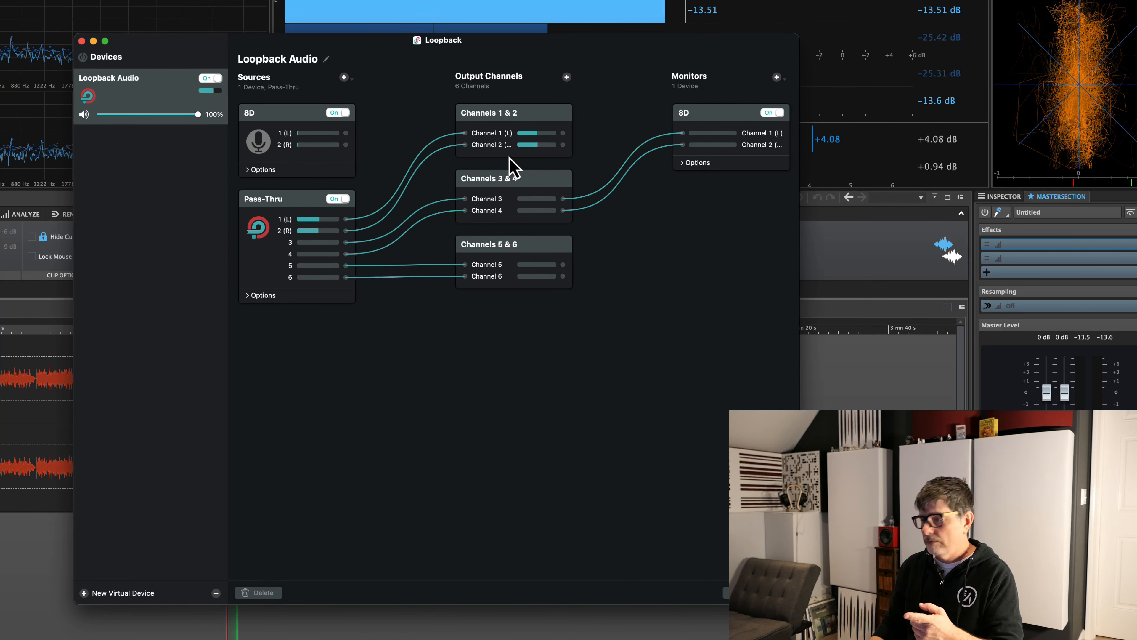
key(space)
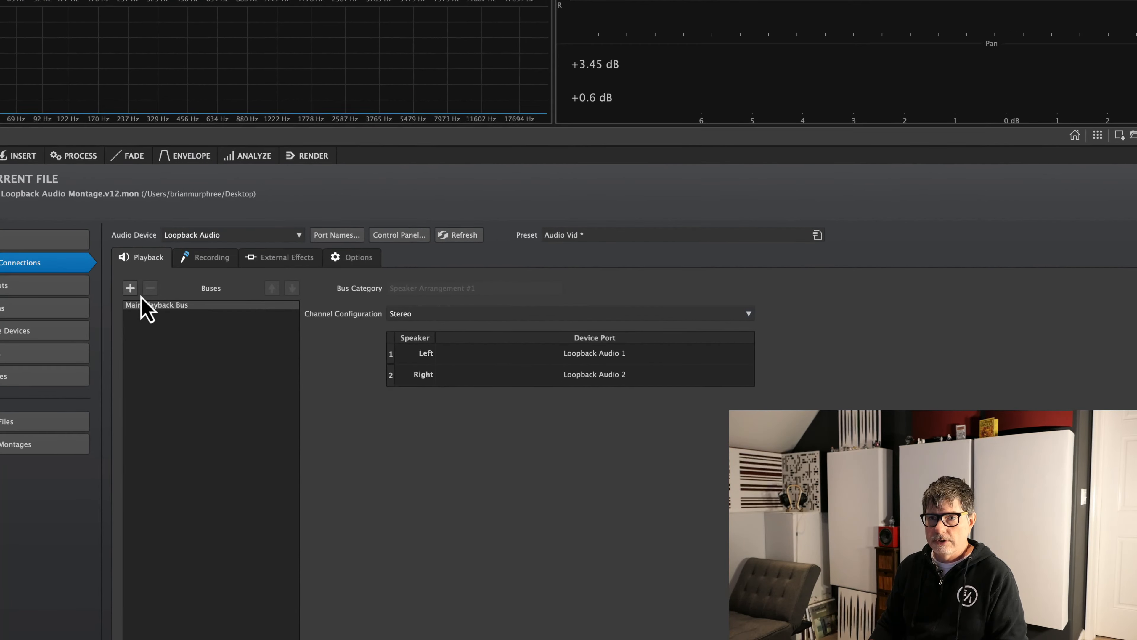
In WaveLab's audio connections, add a playback bus named Analog Chain.
click(131, 288)
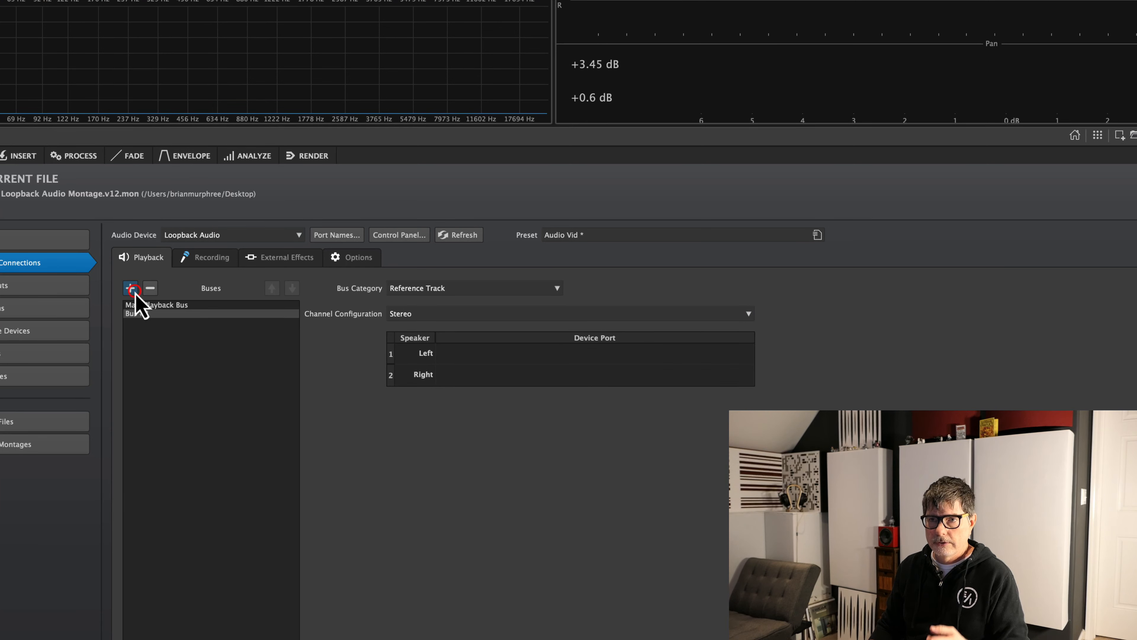
double_click(153, 314)
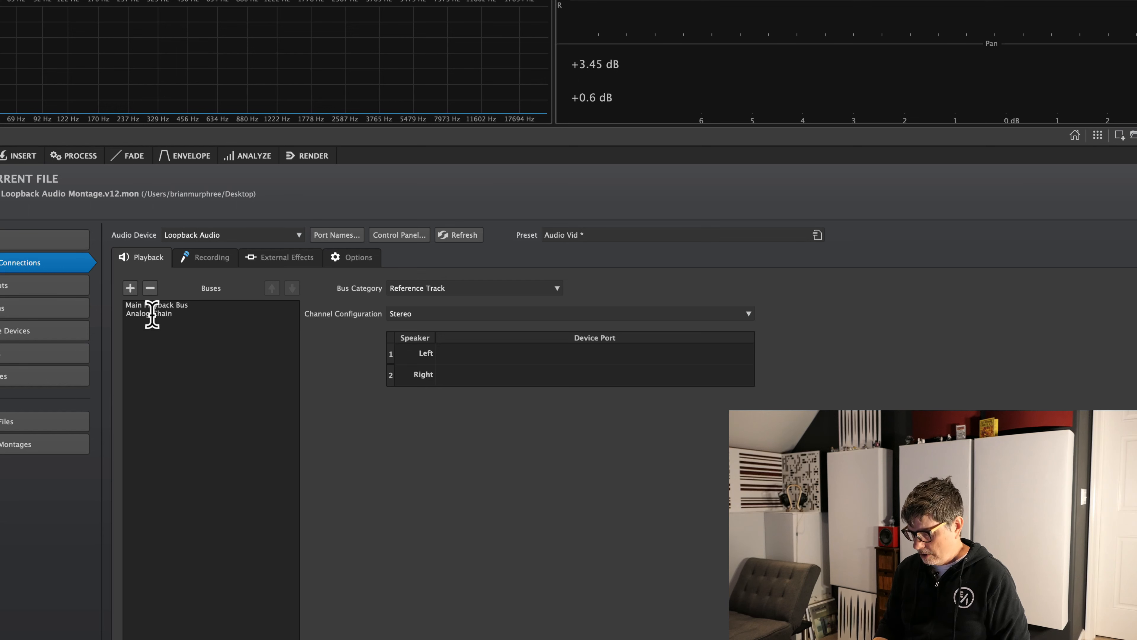
key(Return)
Assign Loopback Audio 3 and 4 to the Analog Chain bus's left and right speakers, and set its category to Speaker Arrangement #2.
click(553, 352)
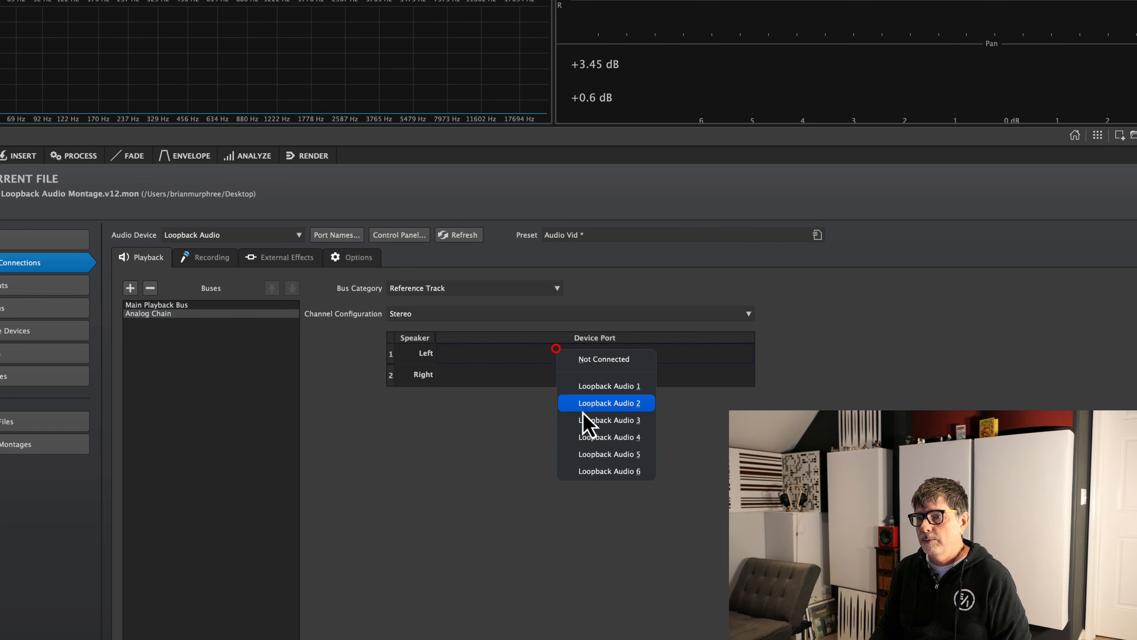
click(608, 423)
click(613, 374)
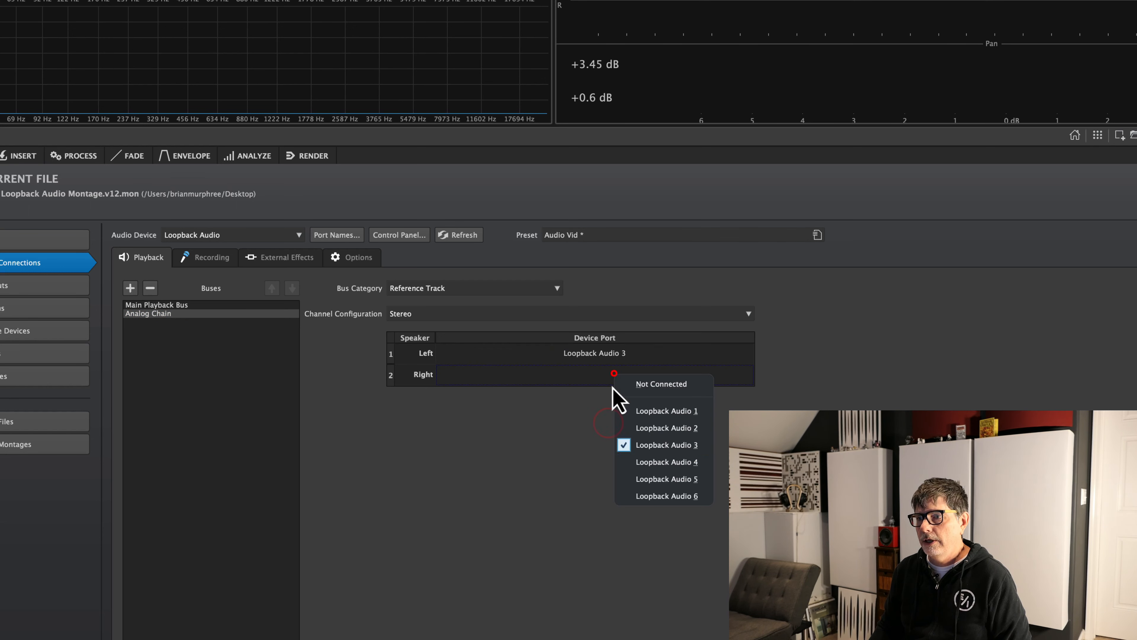
click(631, 460)
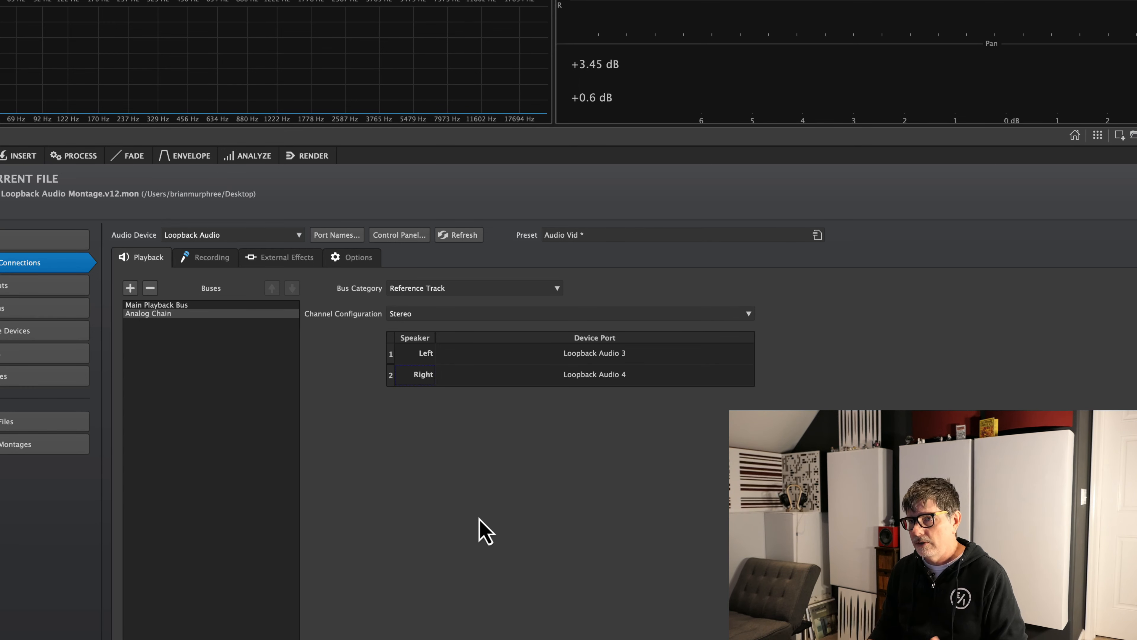
click(468, 292)
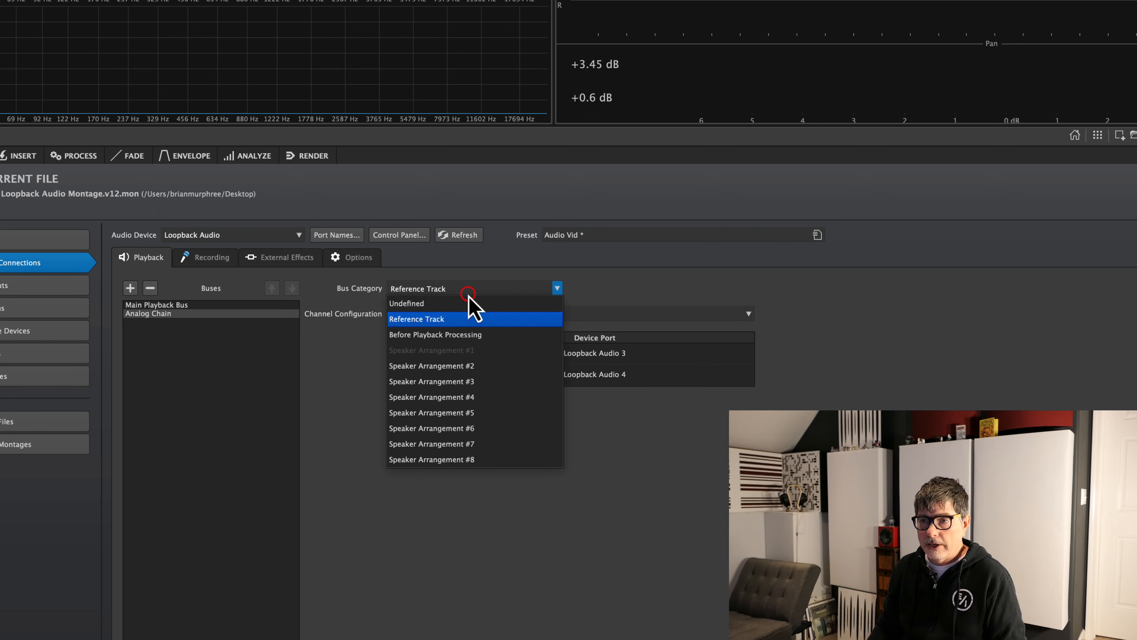
click(483, 371)
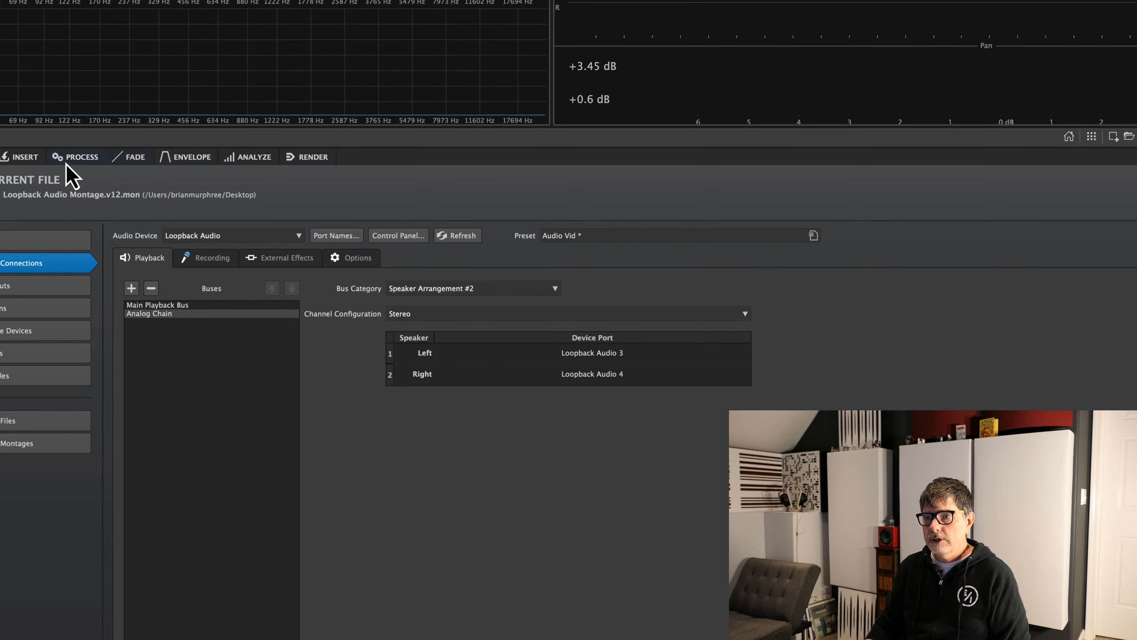
Switch the master section to speaker configuration 2 and play the montage to check the signal in Loopback and the MOTU routing page.
click(74, 155)
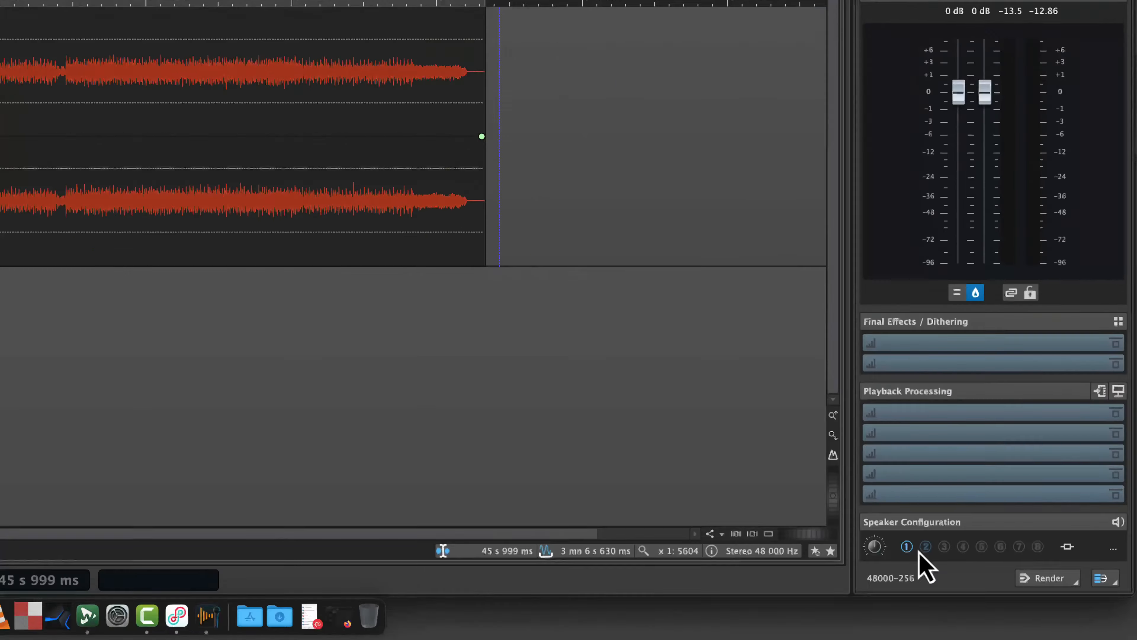
click(1026, 591)
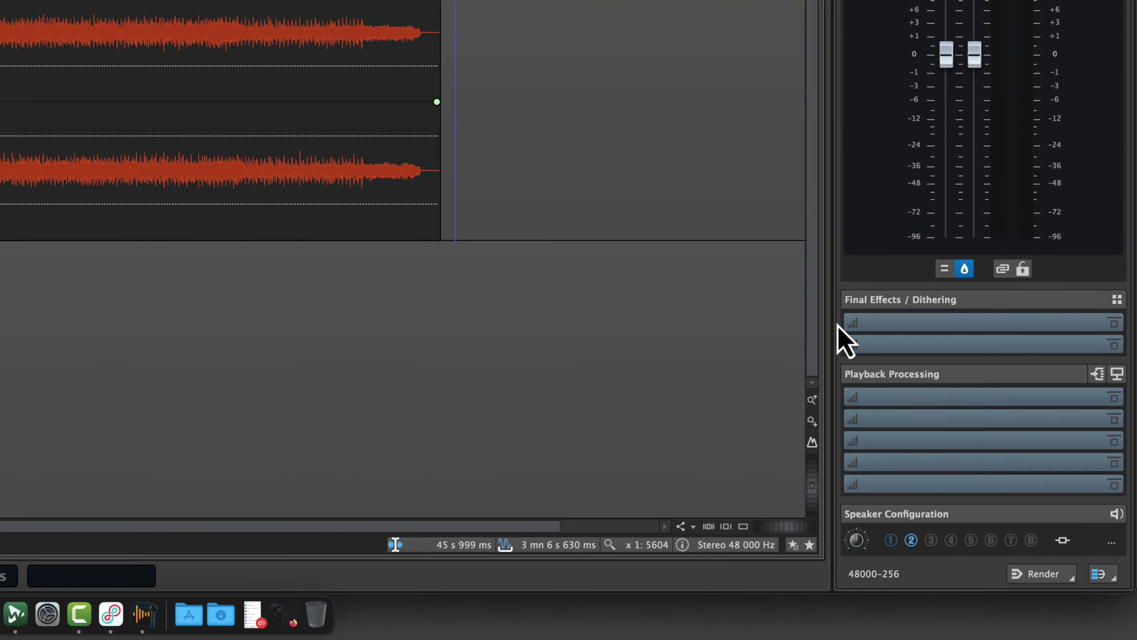
key(space)
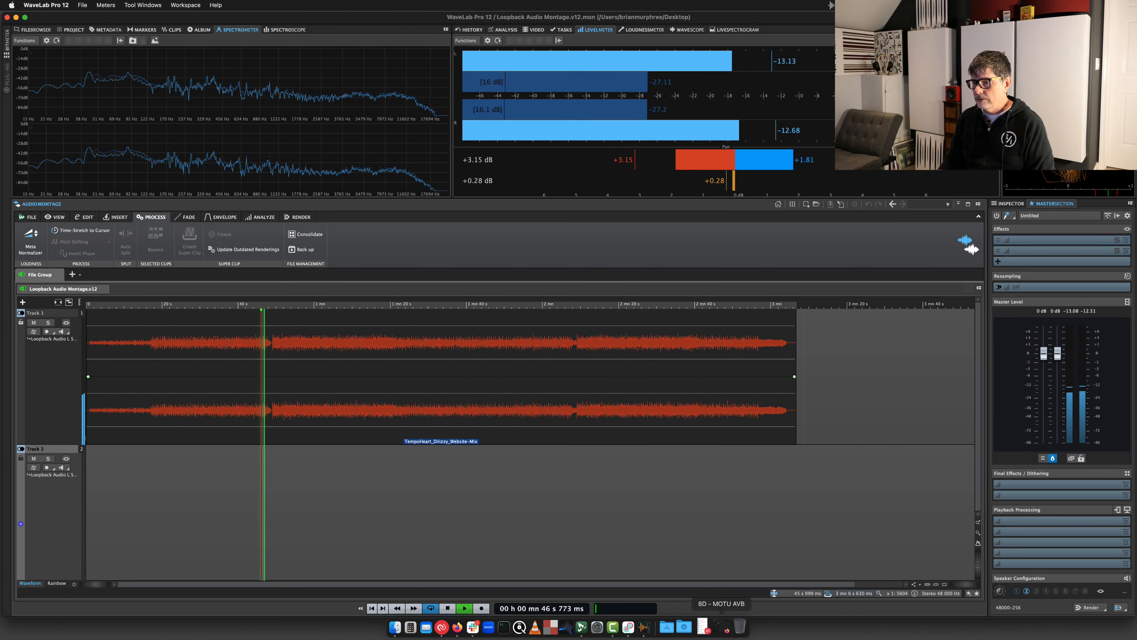
click(629, 627)
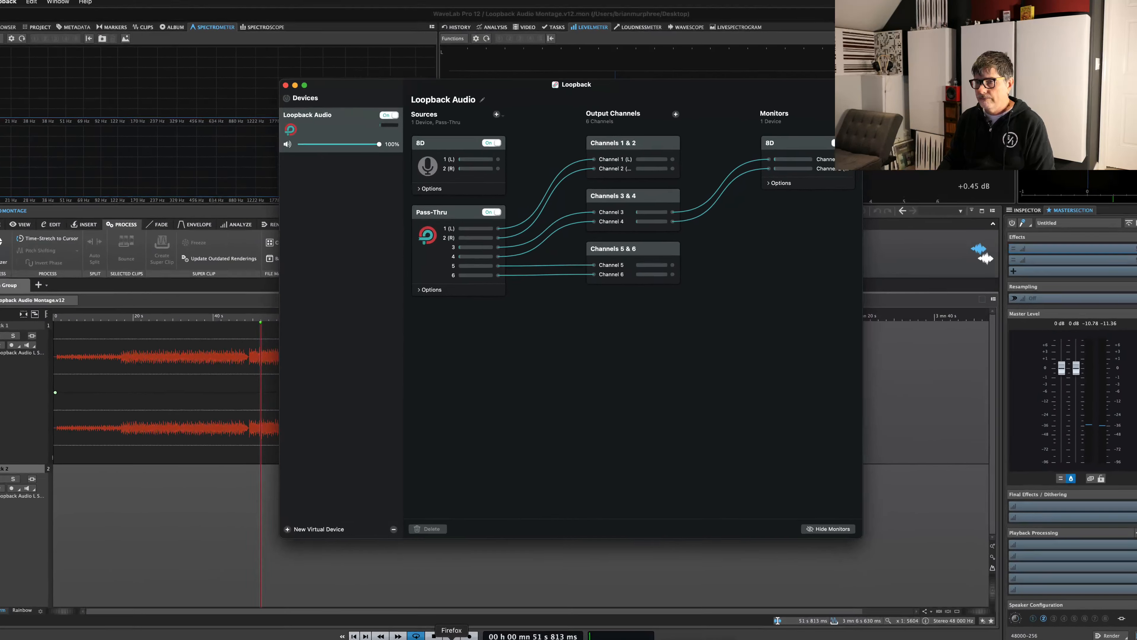
click(452, 636)
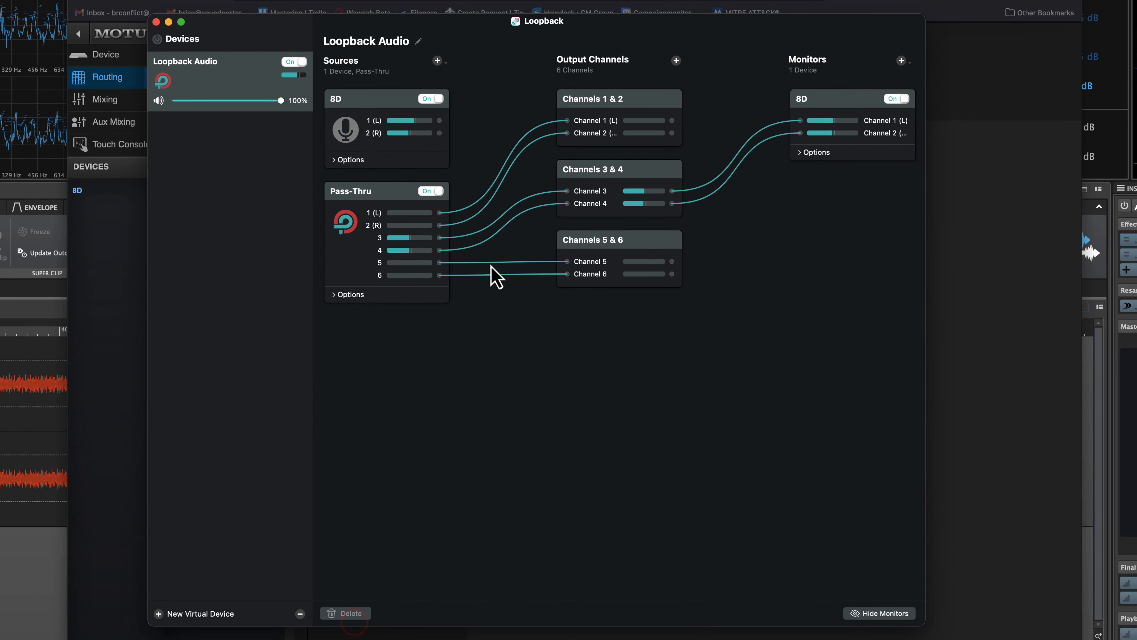
In Loopback, replace the Pass-Thru connections into Channels 5 & 6 with the 8D source's channels 1 and 2.
click(492, 263)
click(358, 613)
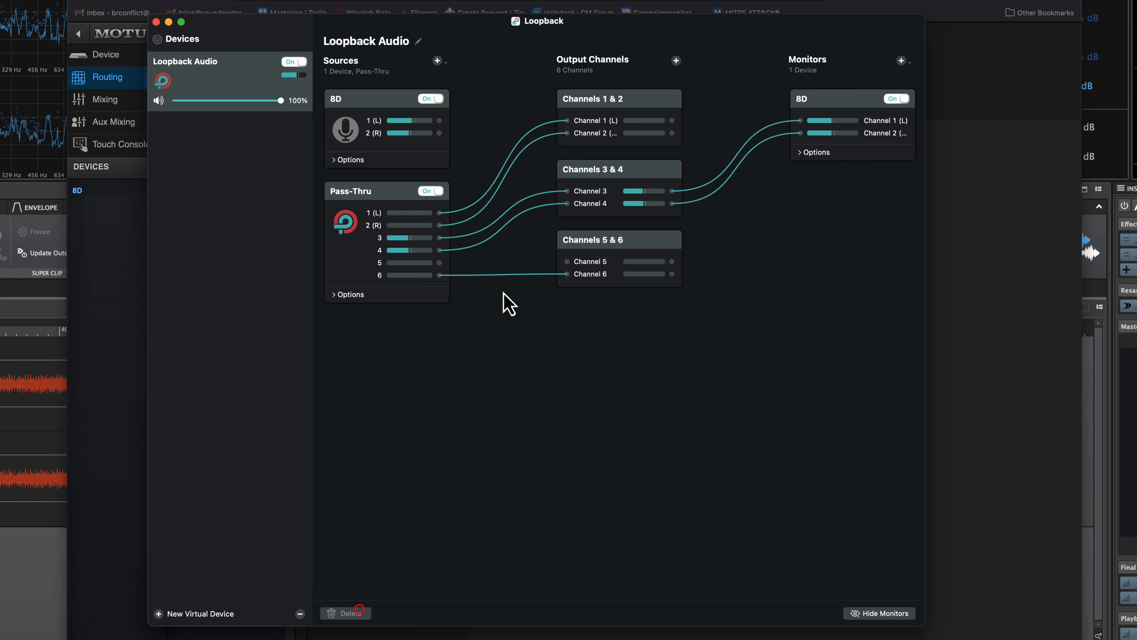
click(491, 274)
click(346, 613)
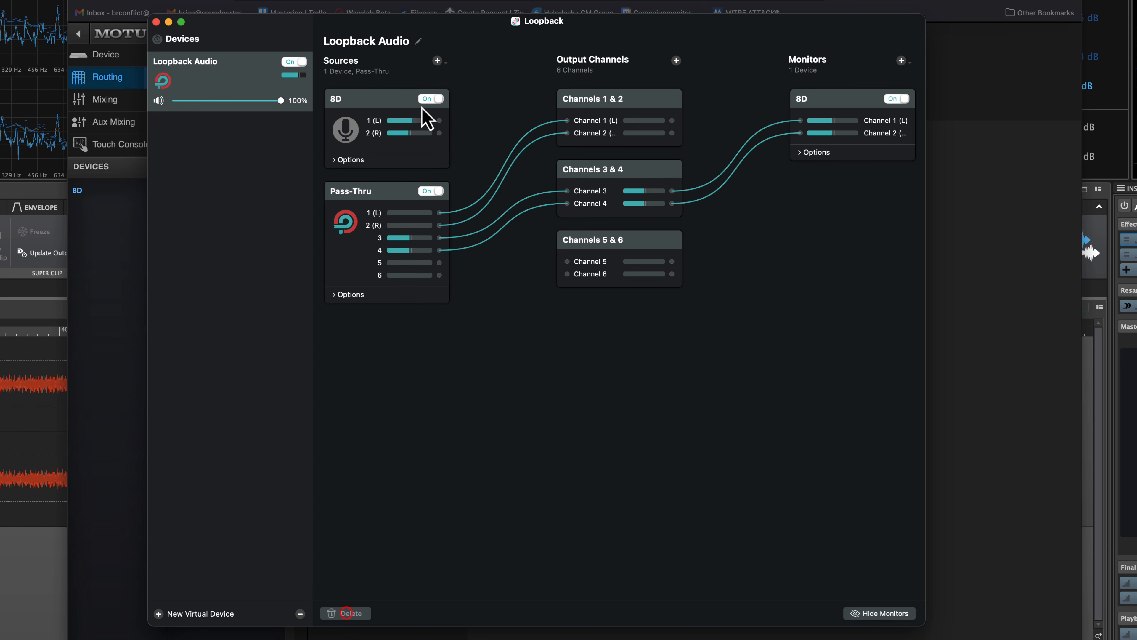
drag(439, 120, 567, 273)
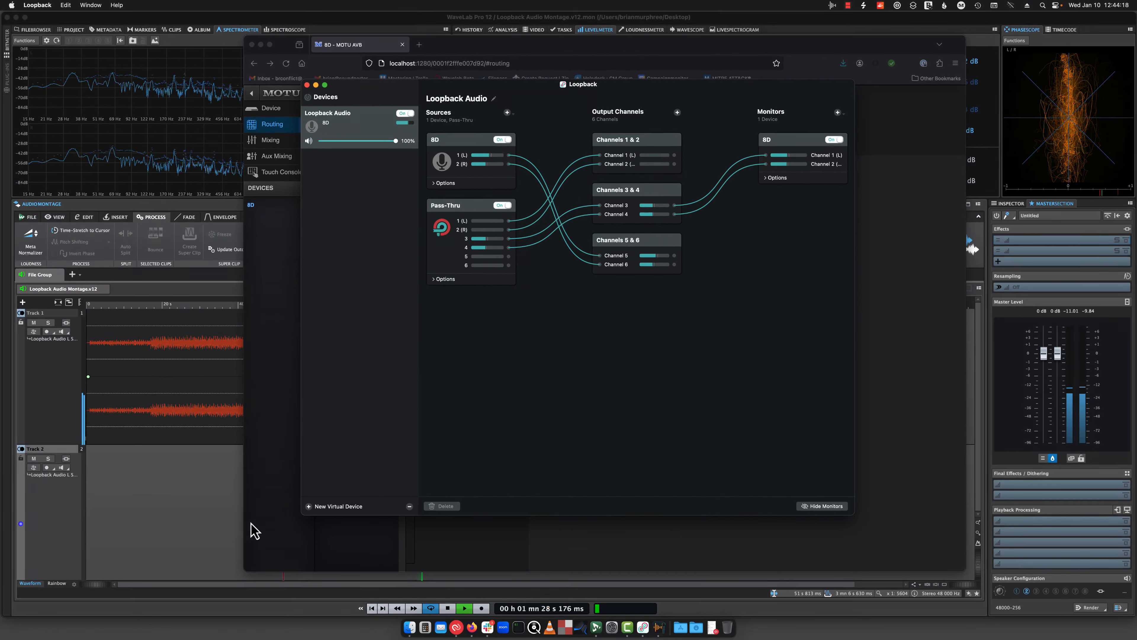
In WaveLab, stop playback and assign the Loopback Audio L Stereo recording bus to Loopback Audio 5 (left) and 6 (right).
click(198, 525)
key(space)
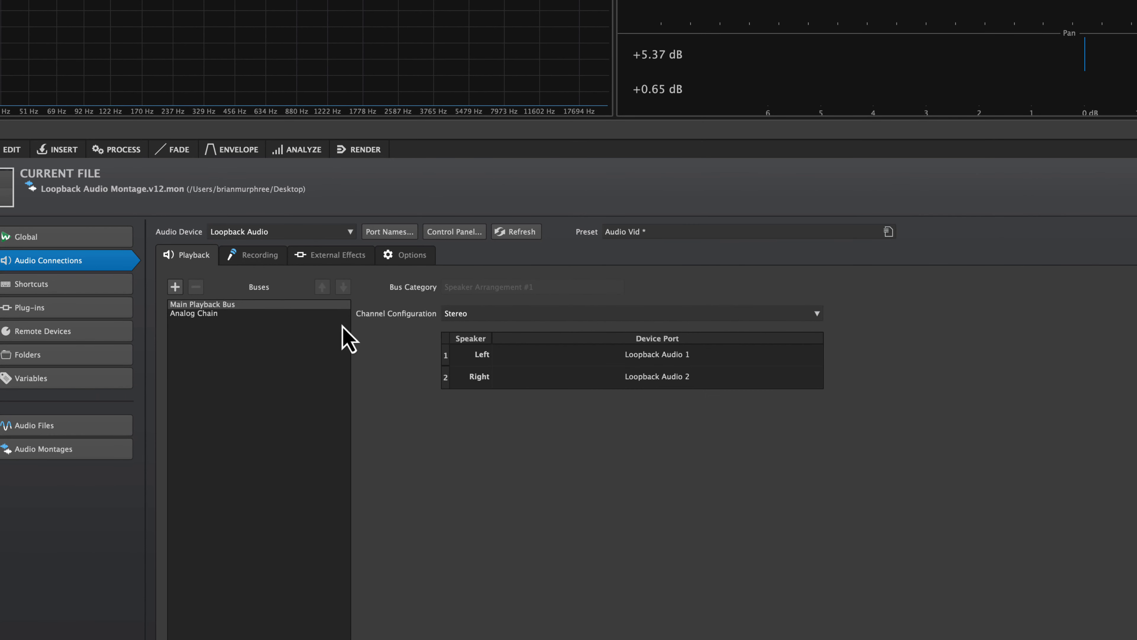
click(250, 260)
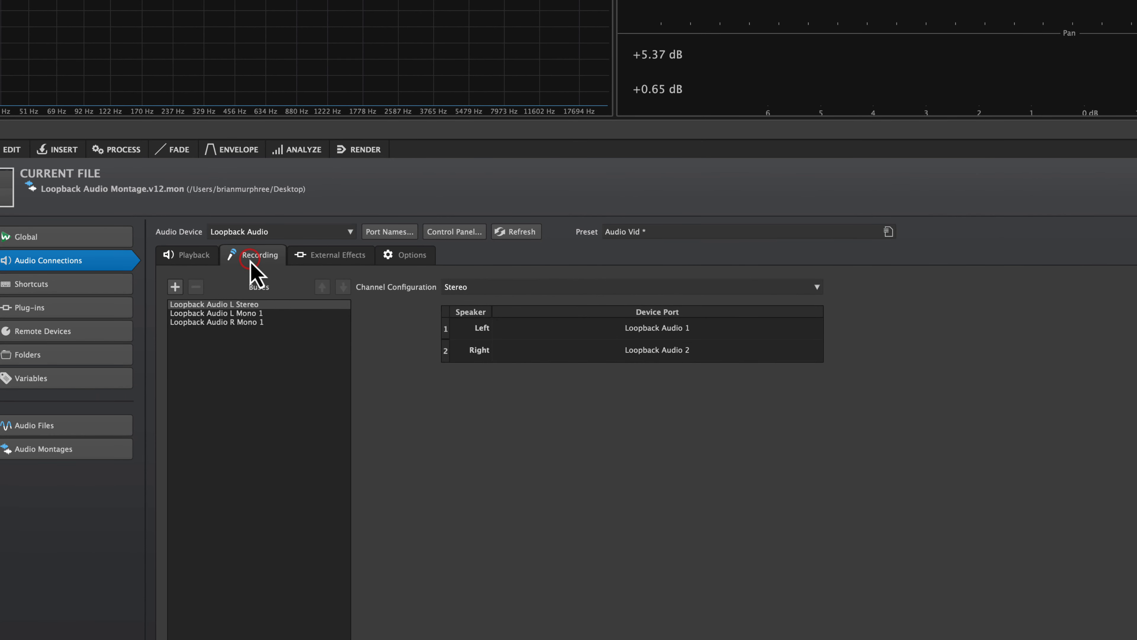
click(692, 327)
click(749, 438)
click(693, 352)
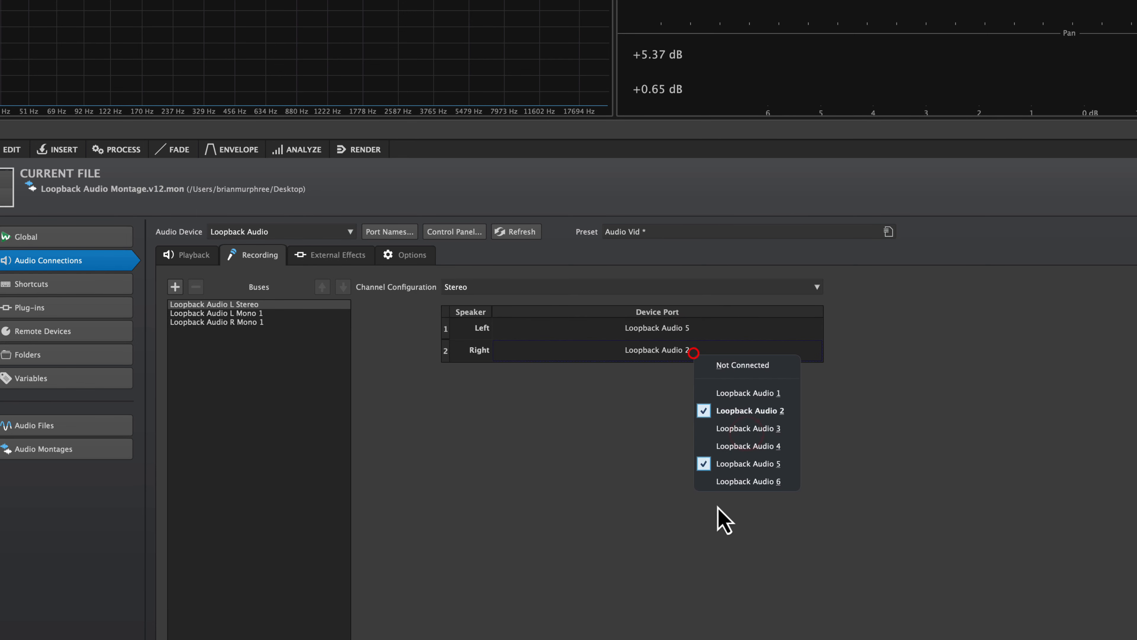
click(724, 480)
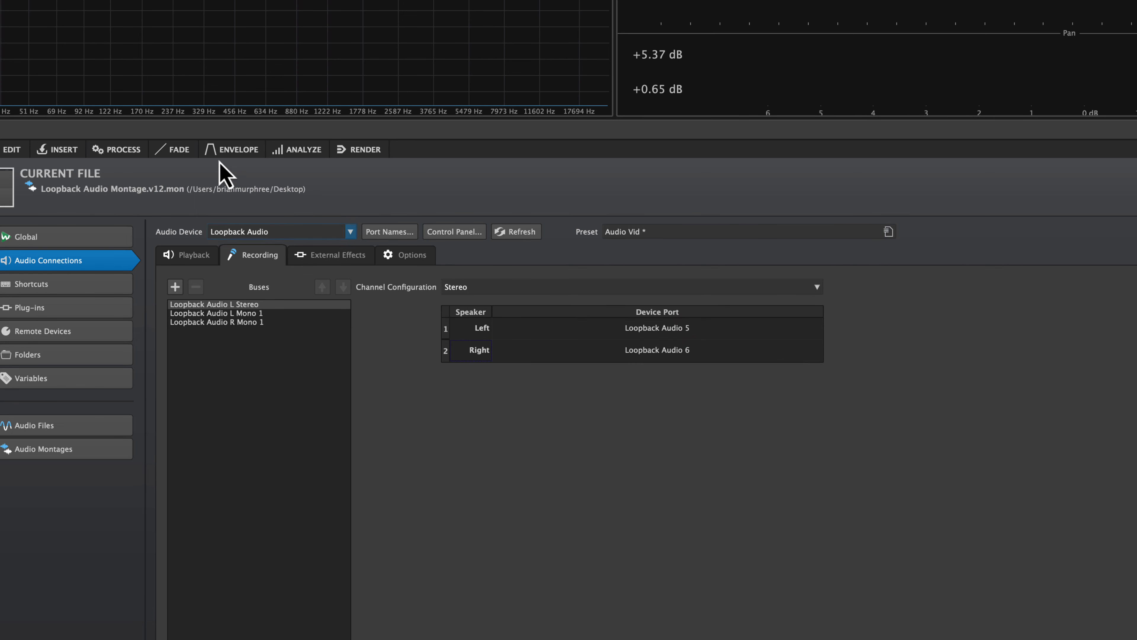
Return to the montage, play it, and check the signal flow in Loopback.
click(137, 153)
key(space)
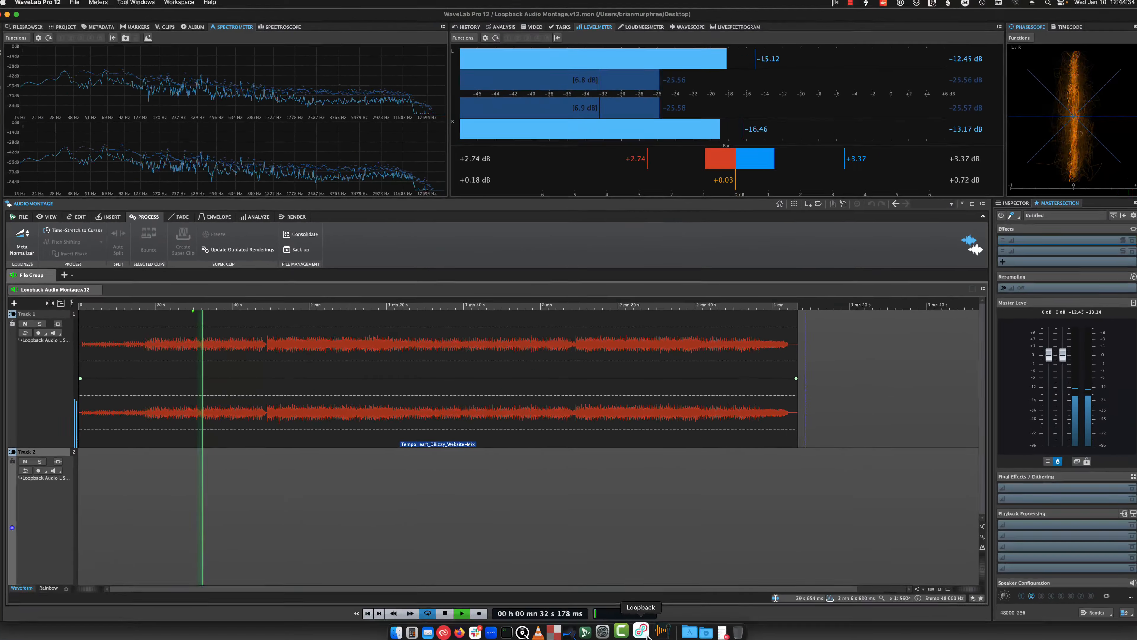
click(641, 631)
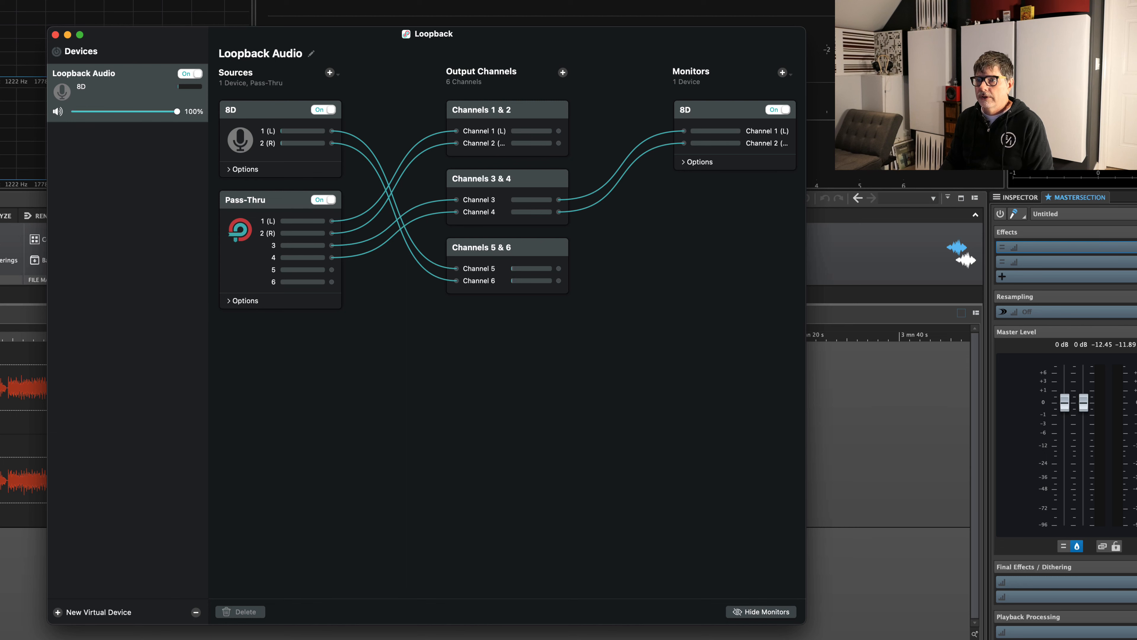
In Audio Hijack's Session 1, add a second Input Device block feeding SoundID Reference and set its audio device to 8D.
click(410, 638)
double_click(352, 275)
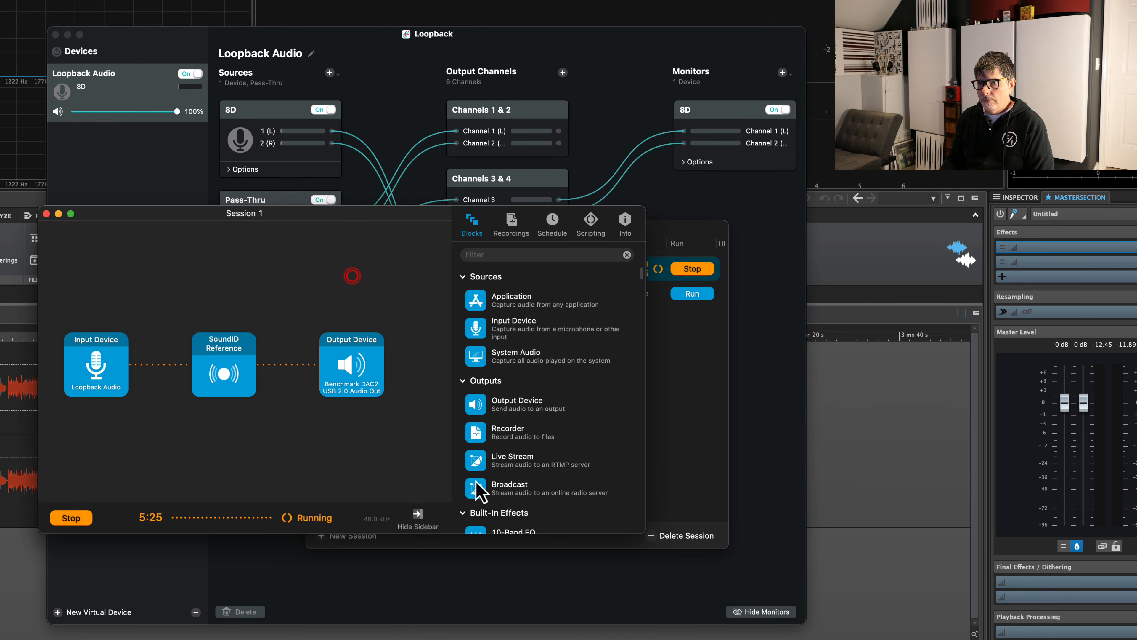
drag(505, 336, 149, 388)
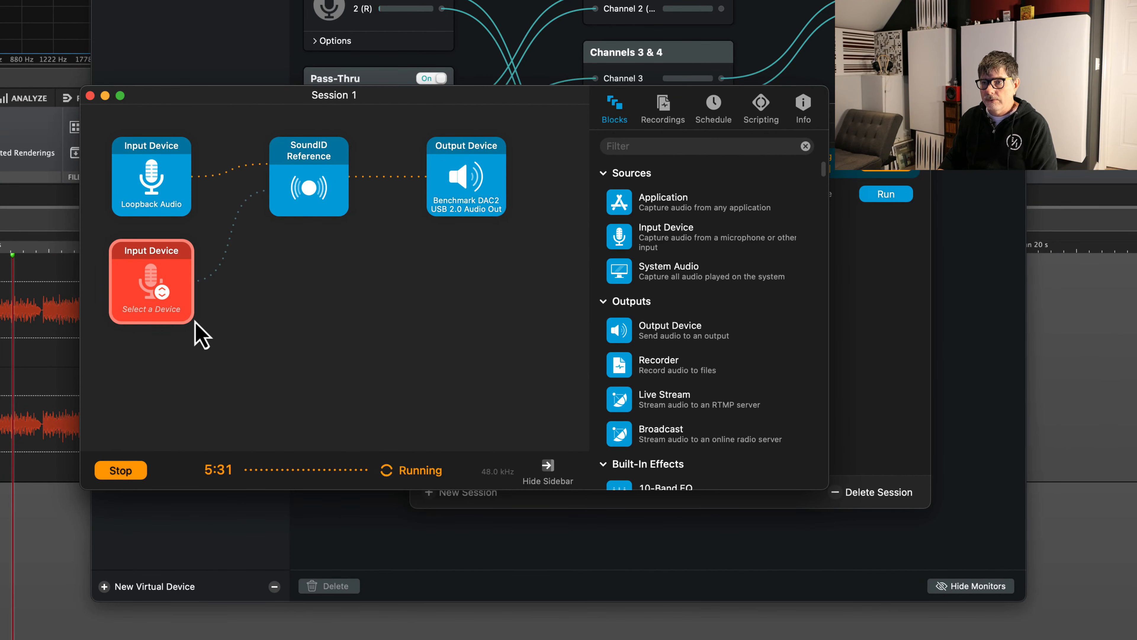
click(166, 300)
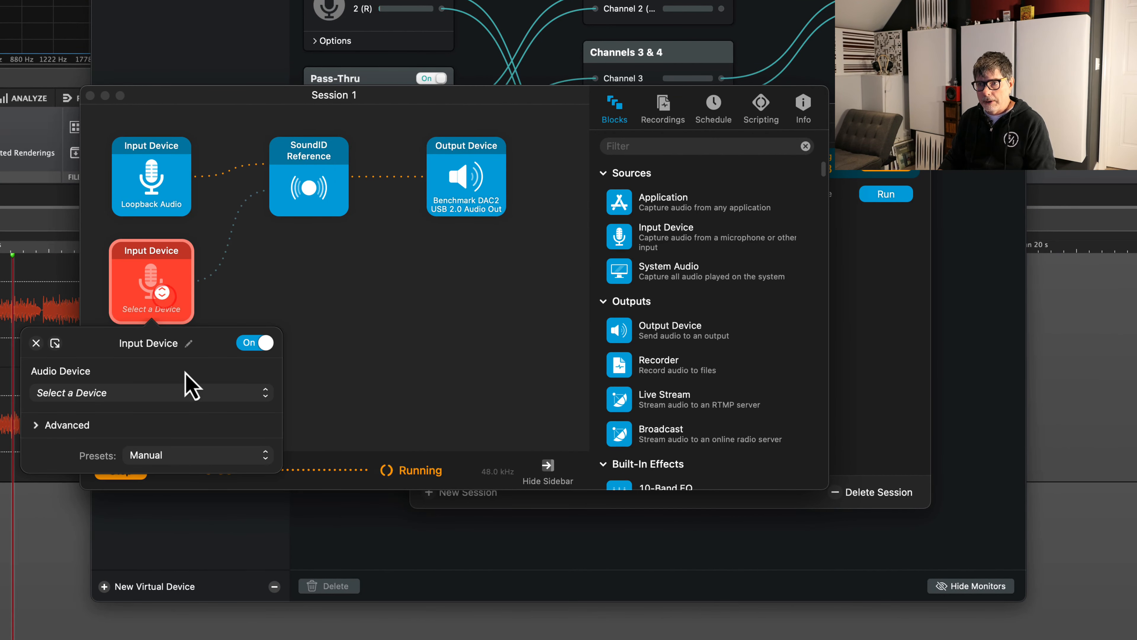
click(185, 391)
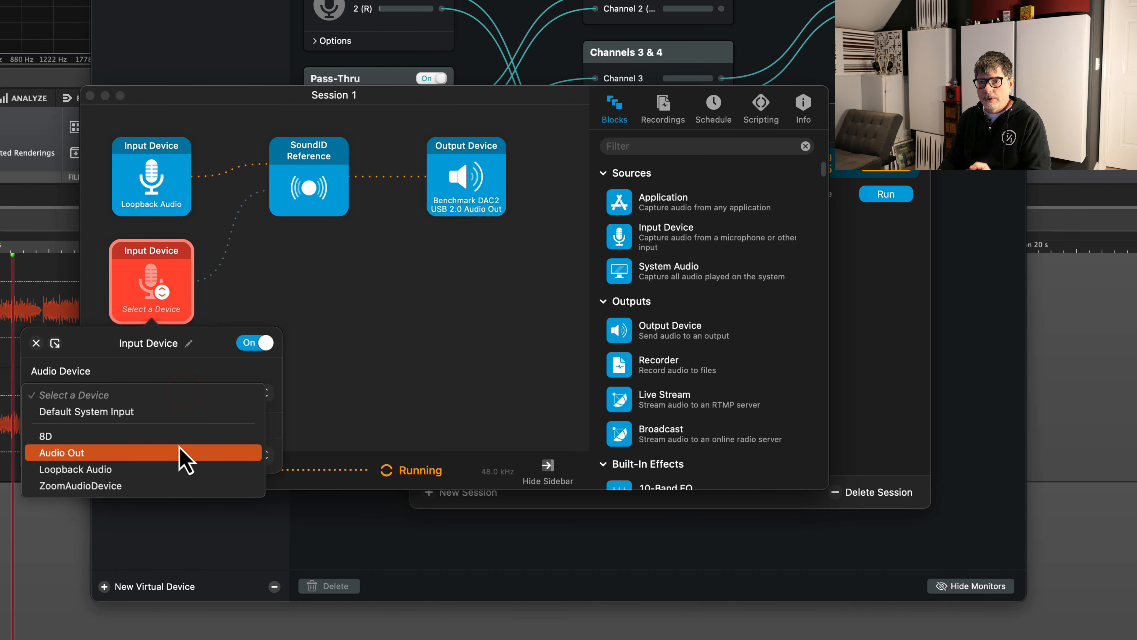
click(178, 436)
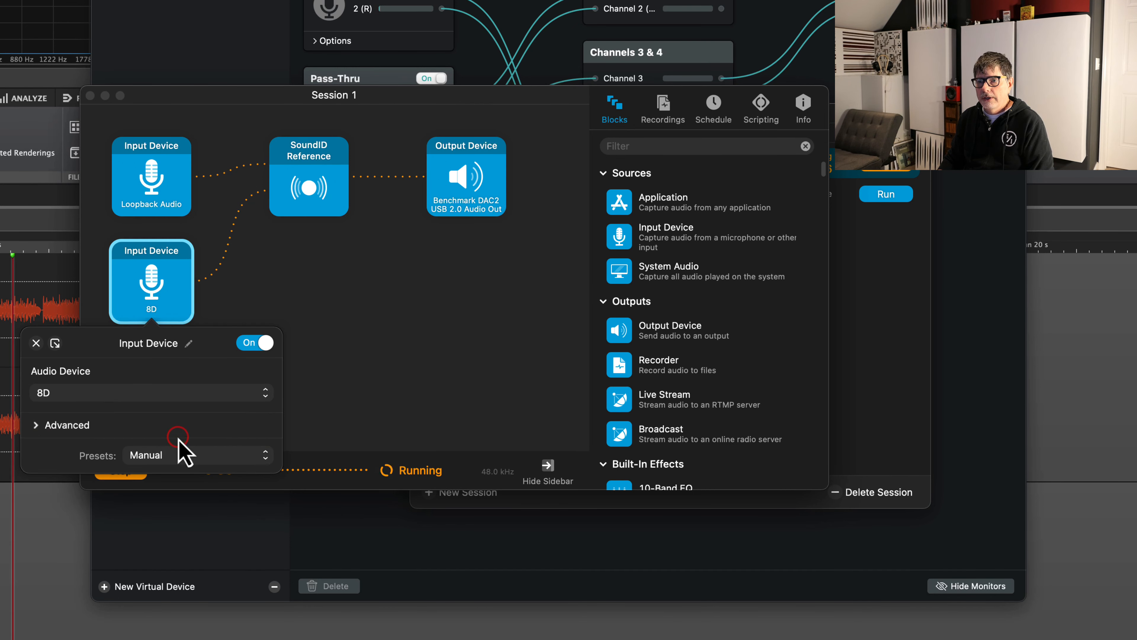
Set the second Input Device block's audio device to Loopback Audio, with left channel 5 and right channel 6.
click(178, 394)
click(173, 424)
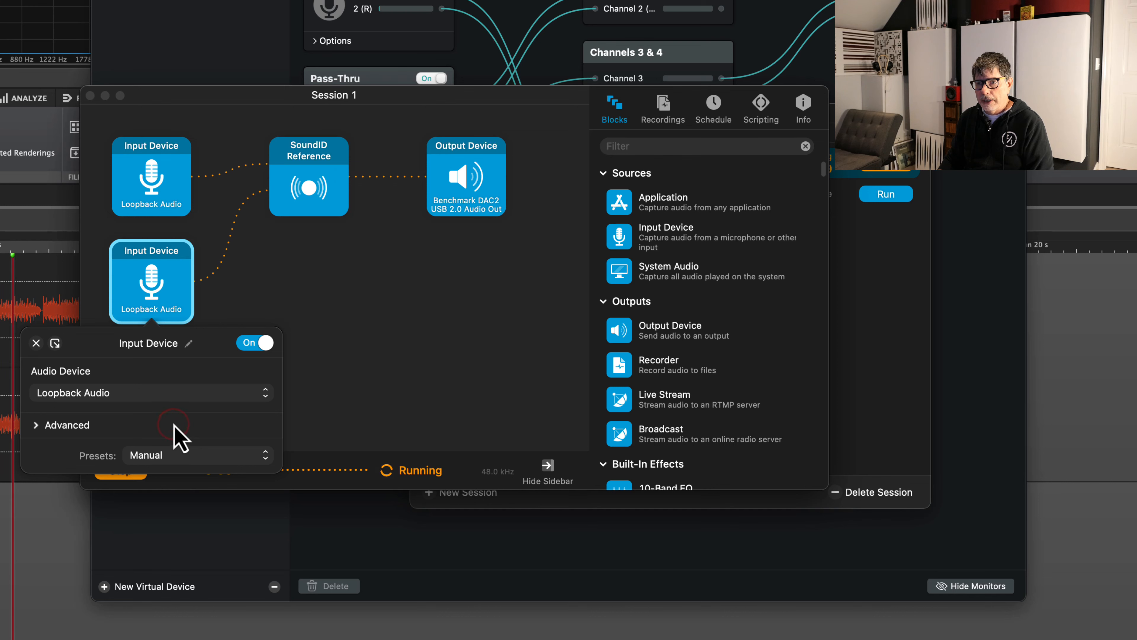
click(181, 455)
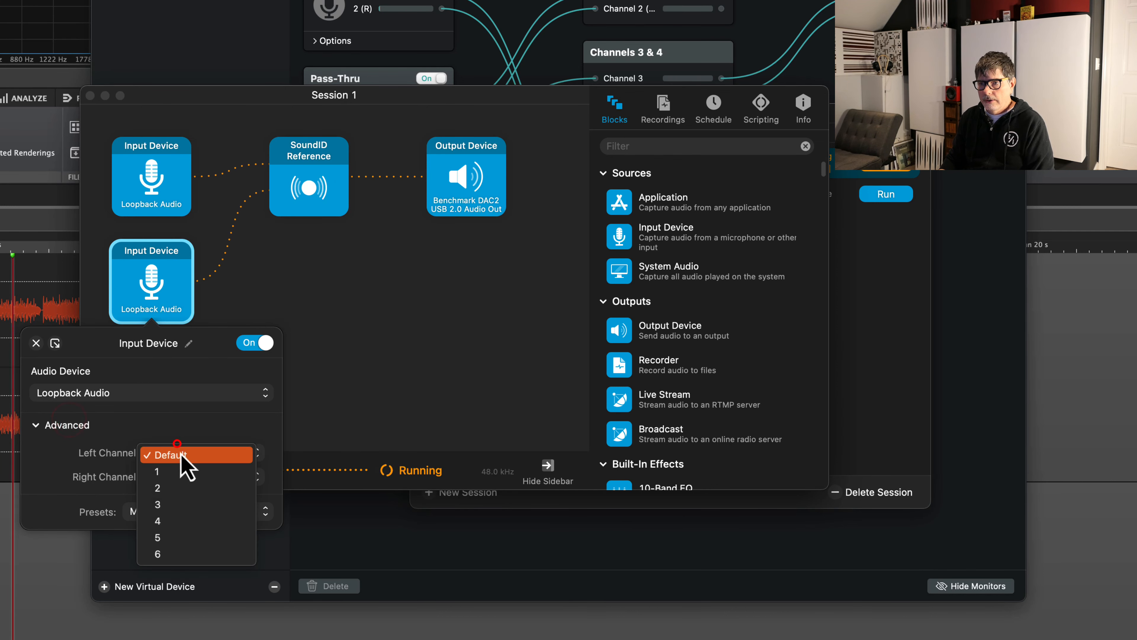
click(159, 538)
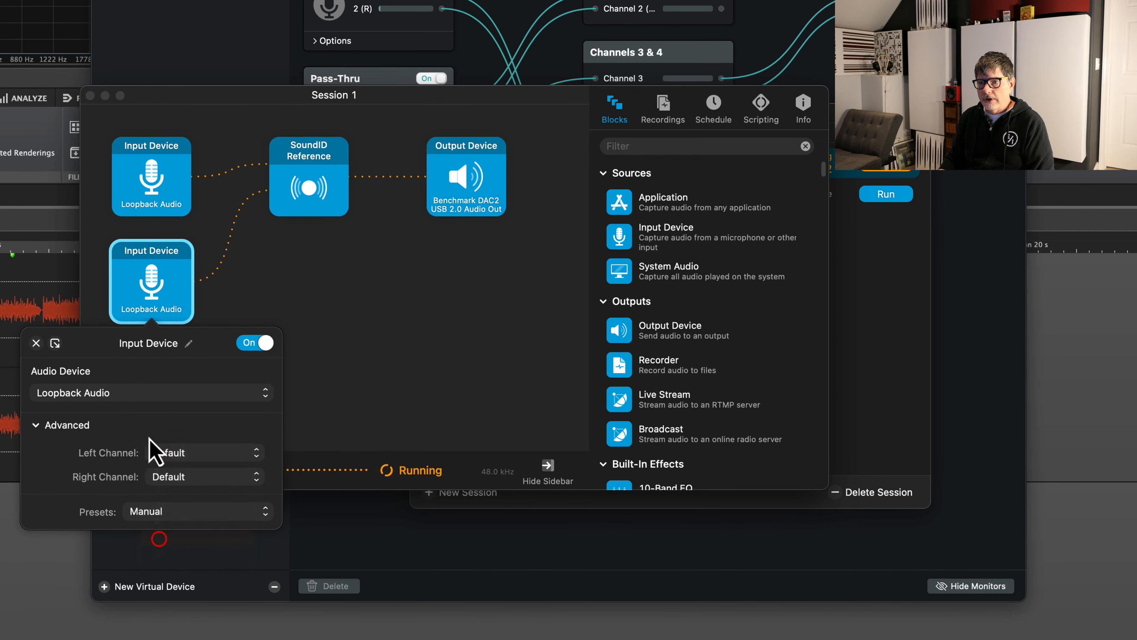
click(167, 474)
click(184, 583)
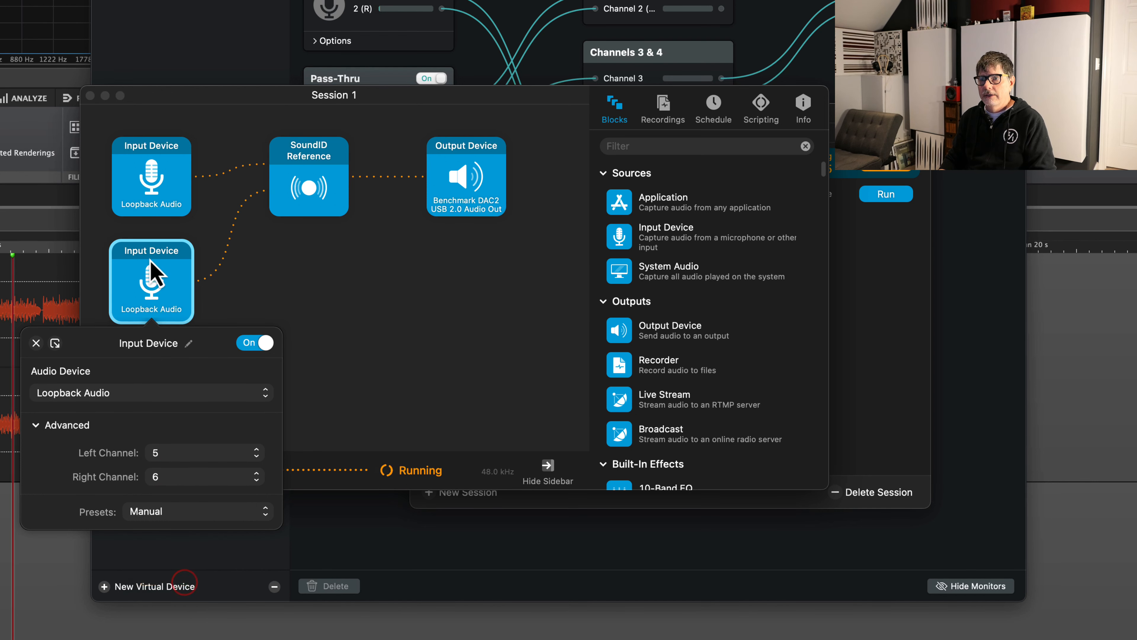
click(333, 358)
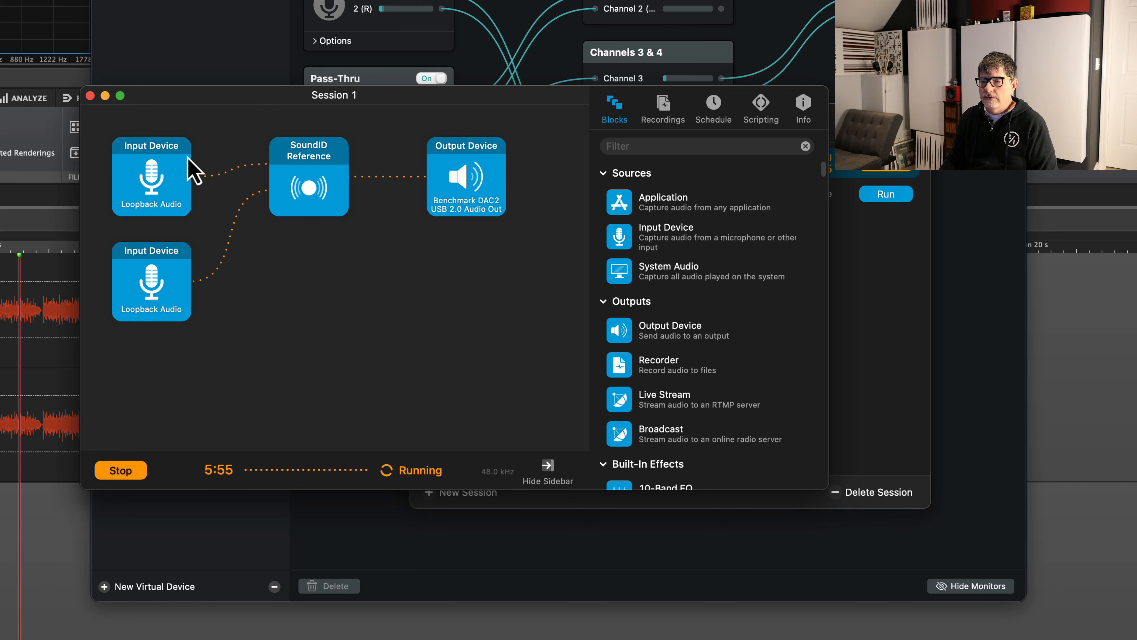
Turn off the Loopback Audio input block that uses channels 1 and 2, and close the Session 1 window.
click(181, 177)
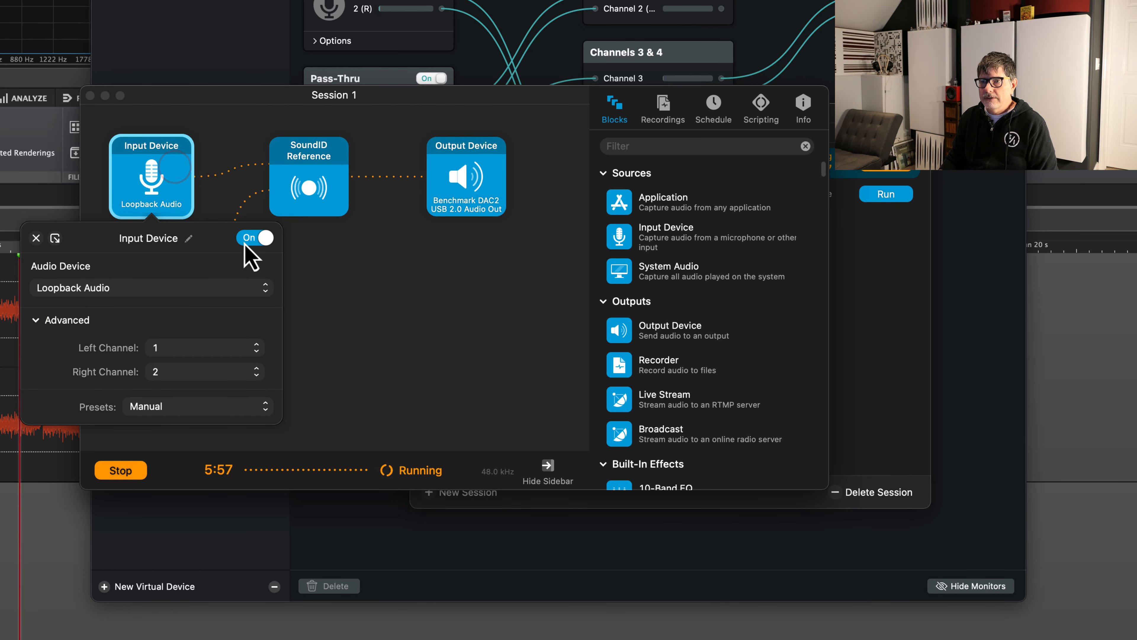
click(246, 242)
click(343, 285)
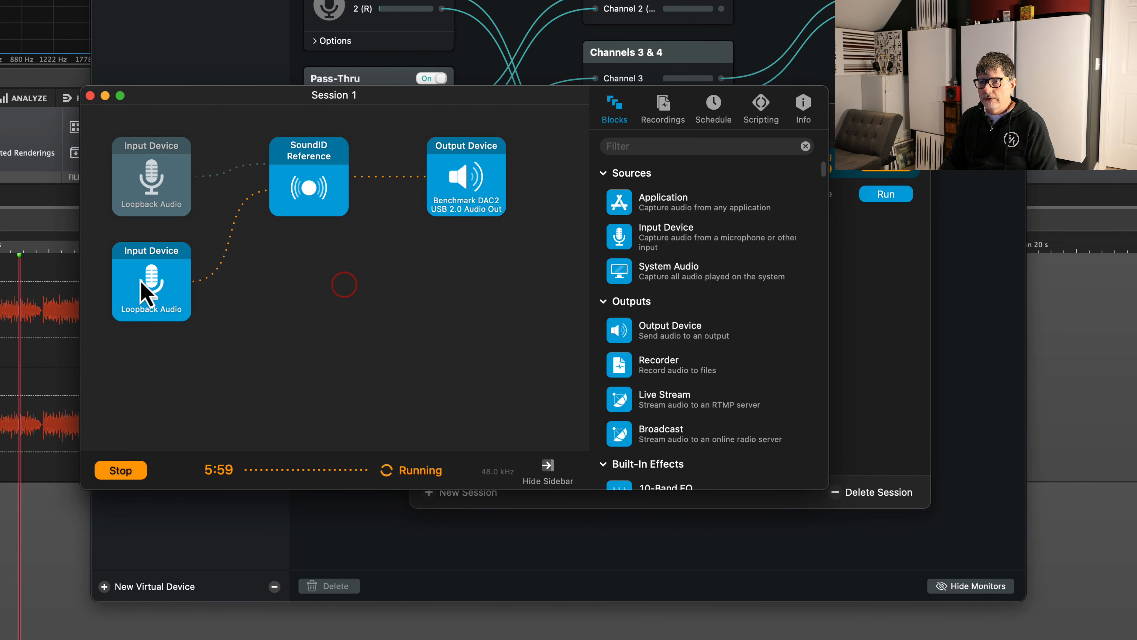
click(90, 95)
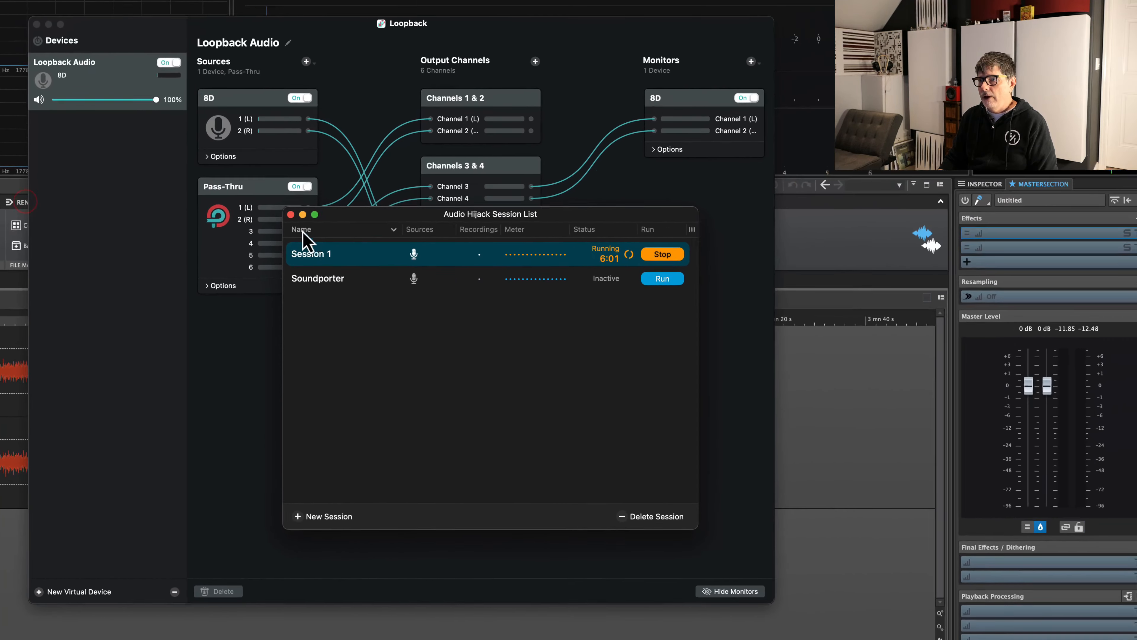
Check the channel routing in Loopback, switch back to WaveLab, and stop the recording on Track 2.
click(278, 224)
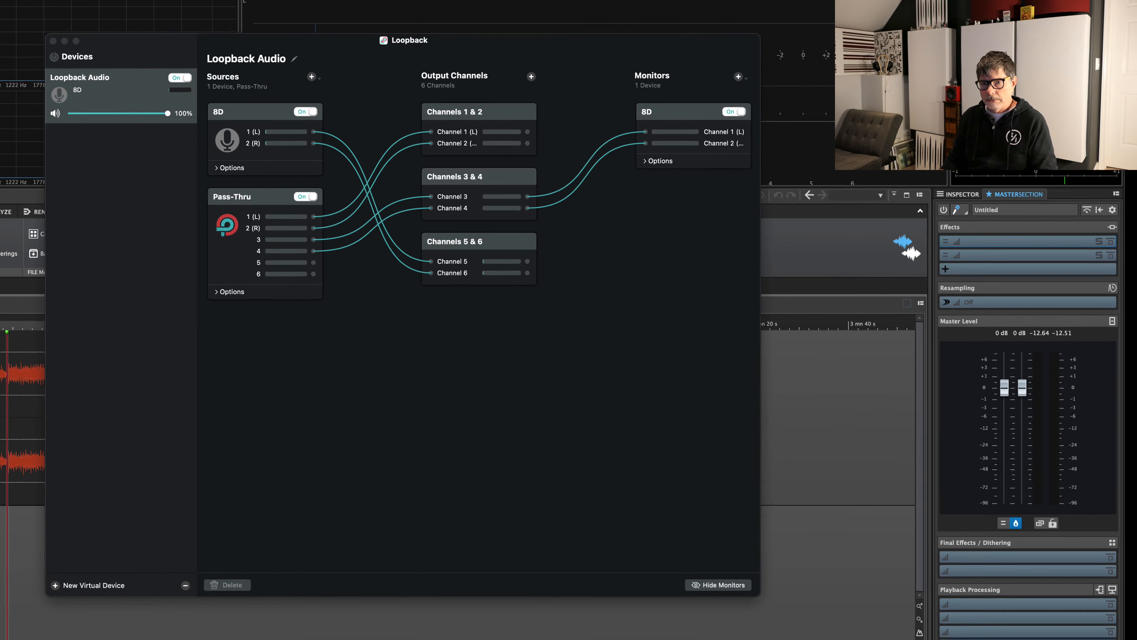
click(282, 580)
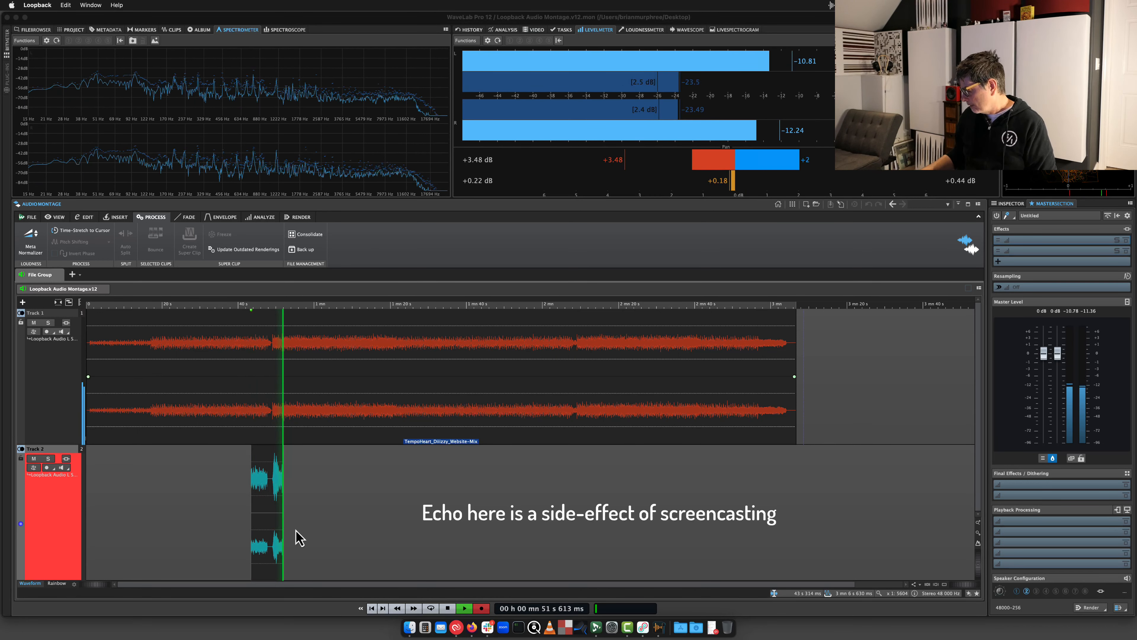
key(space)
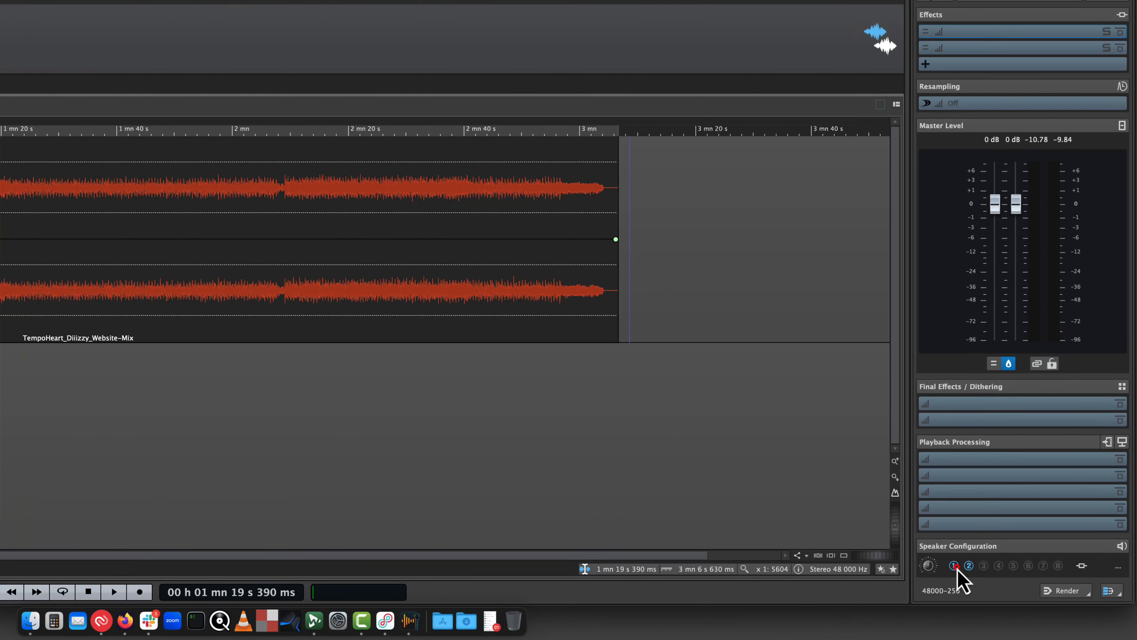
Switch to speaker configuration 1 and locate External FX among the Steinberg effects for the Master Section.
click(955, 566)
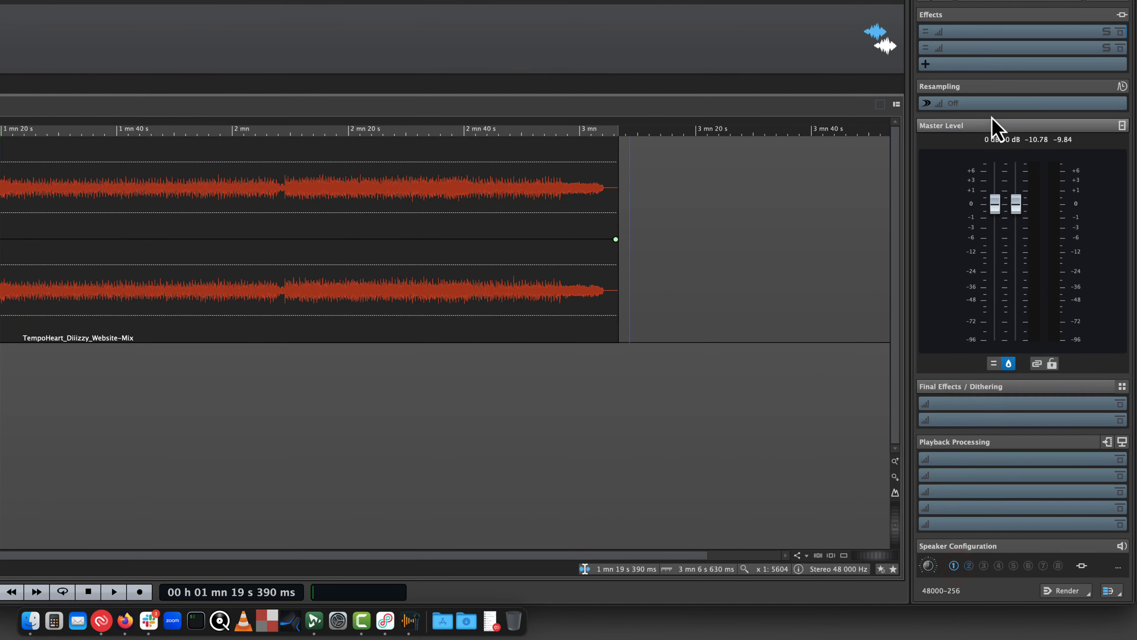
click(982, 33)
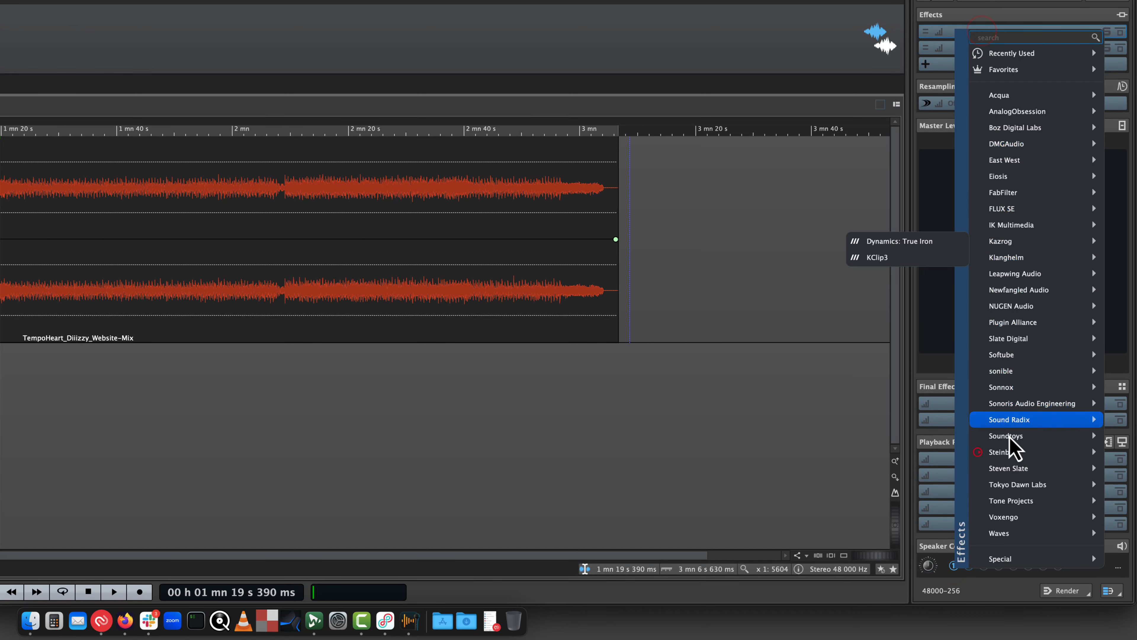
mouse_move(992, 453)
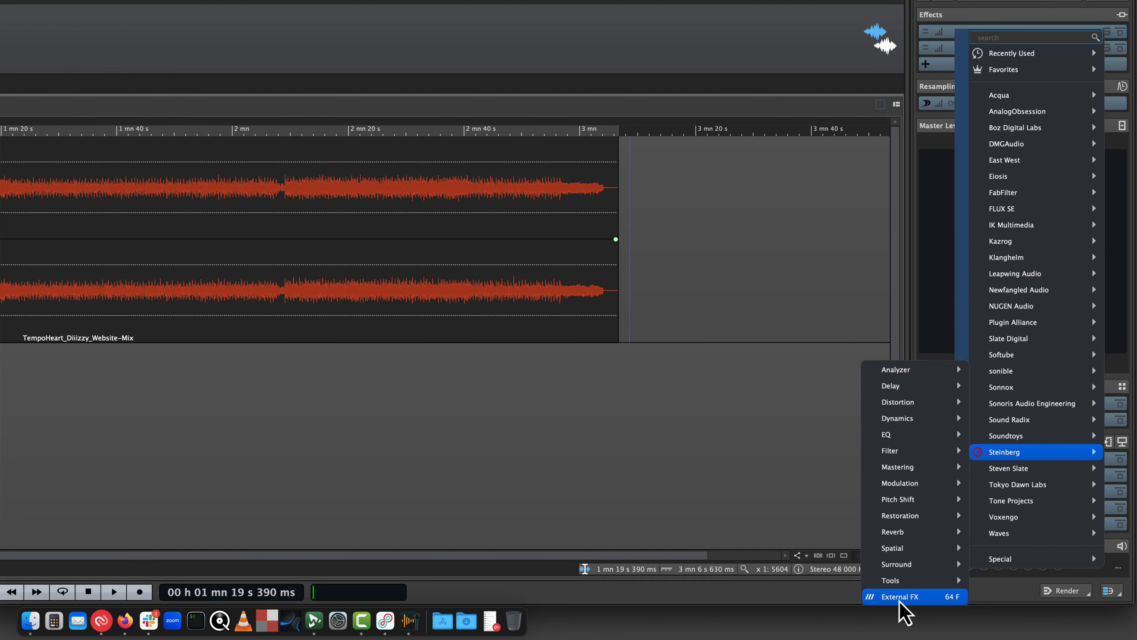
In the audio connections, add an external effects bus with send ports Loopback Audio 3 (left) and Loopback Audio 4 (right).
click(588, 556)
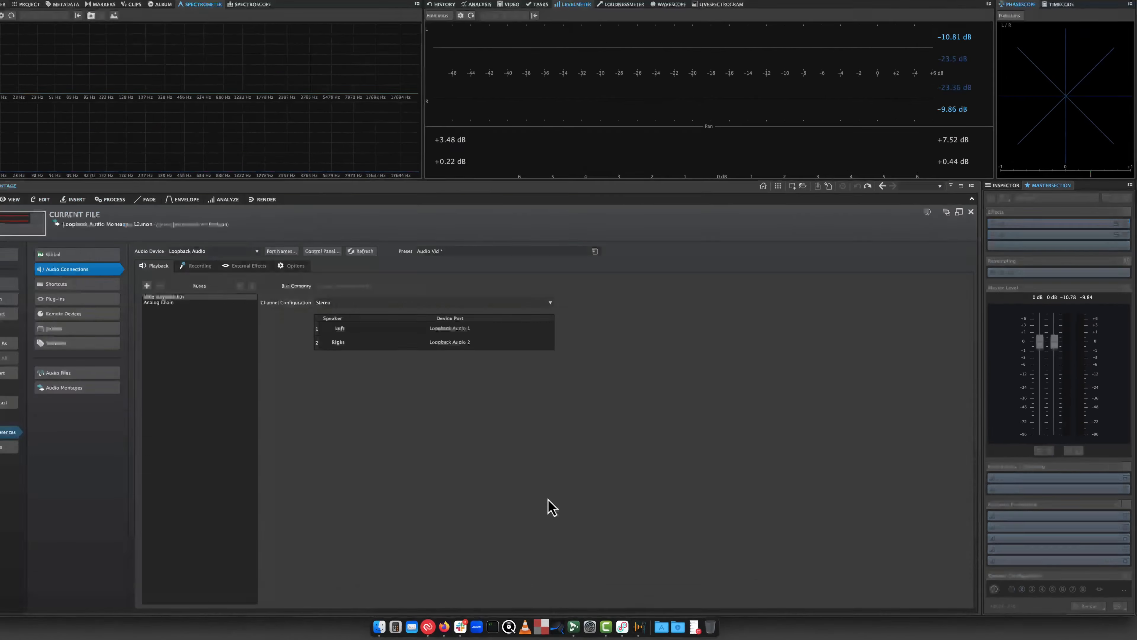
click(278, 282)
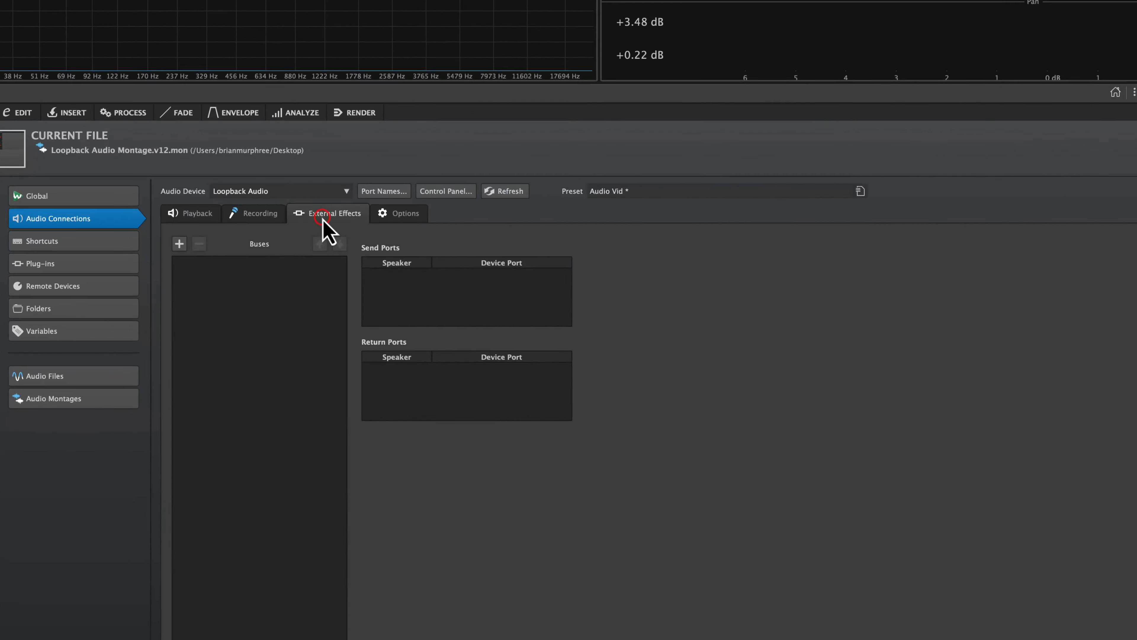
click(178, 232)
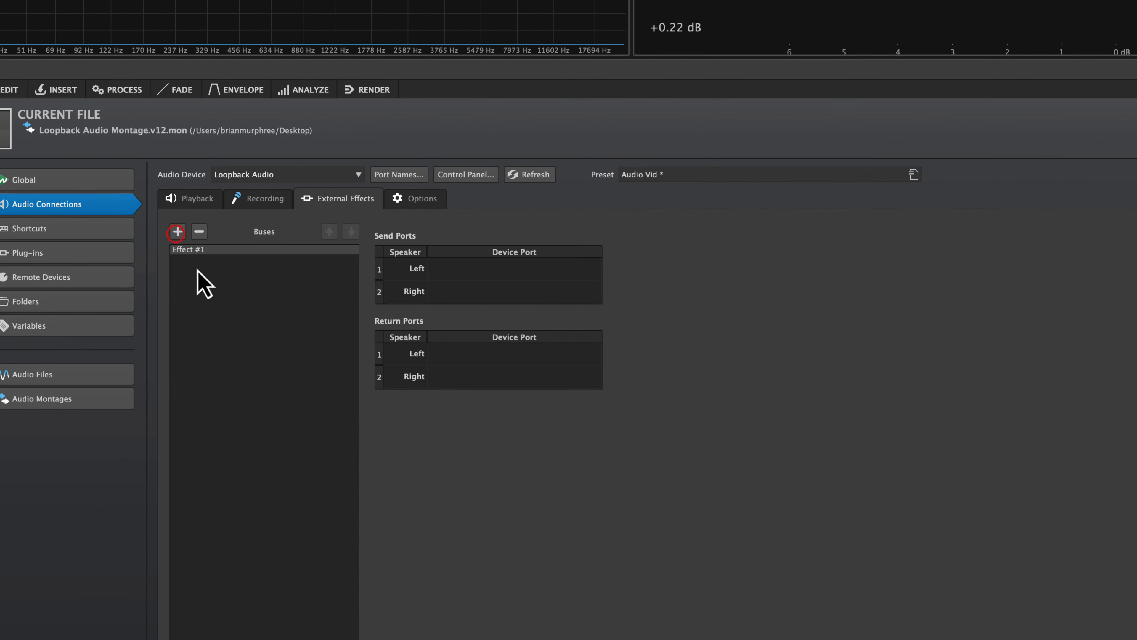
click(513, 270)
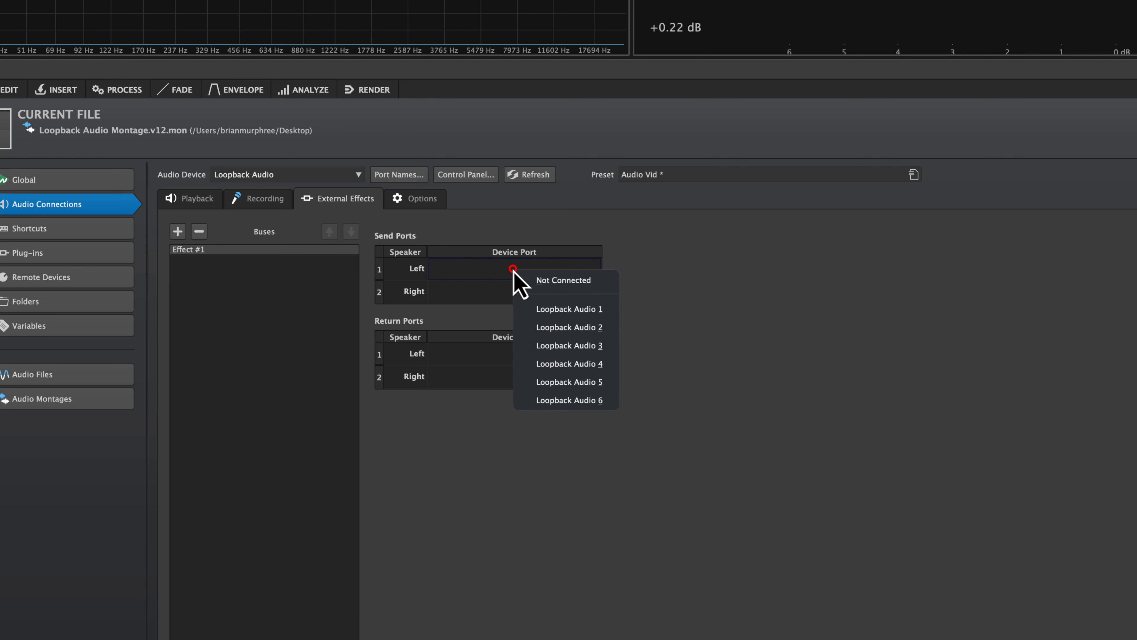
click(585, 348)
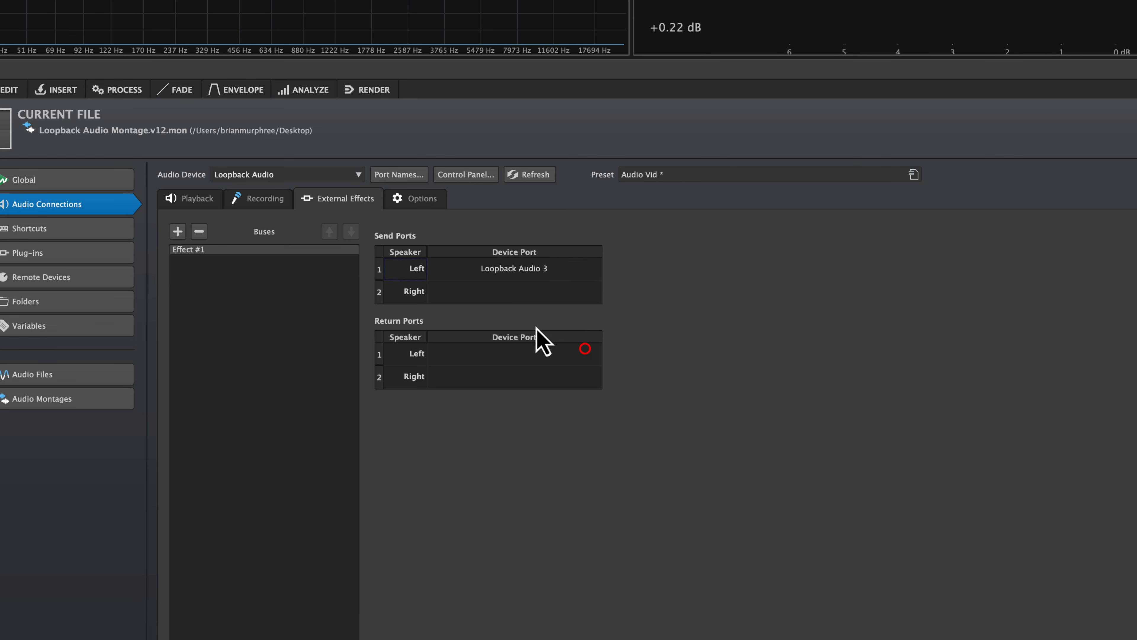
click(508, 292)
click(580, 385)
Assign the external effects bus's return ports to Loopback Audio 5 (left) and Loopback Audio 6 (right).
click(508, 358)
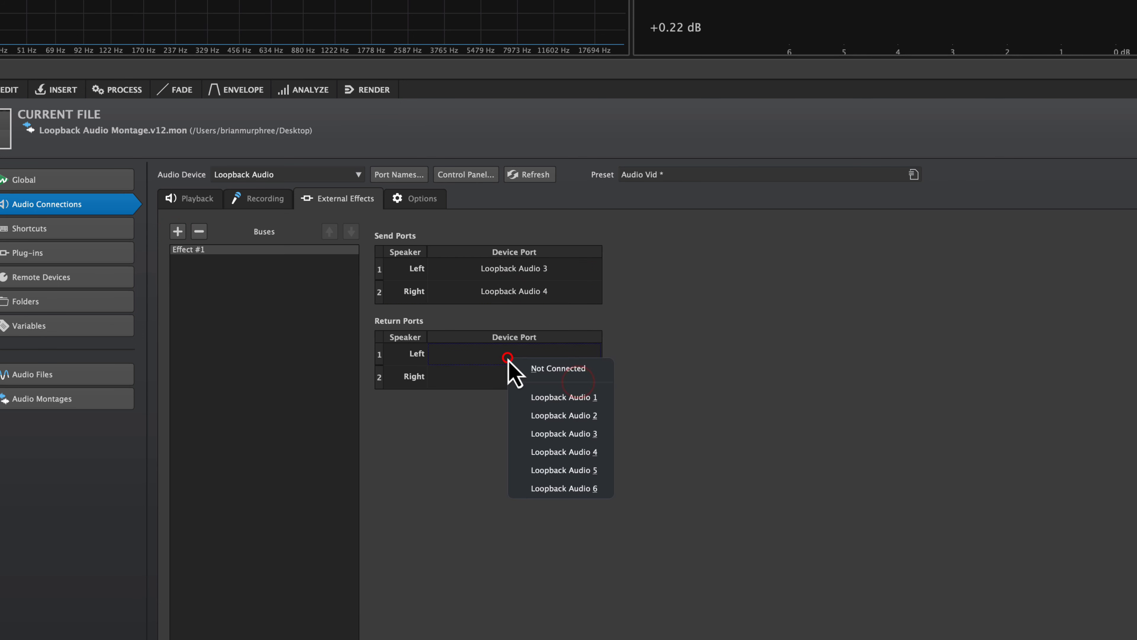
click(556, 474)
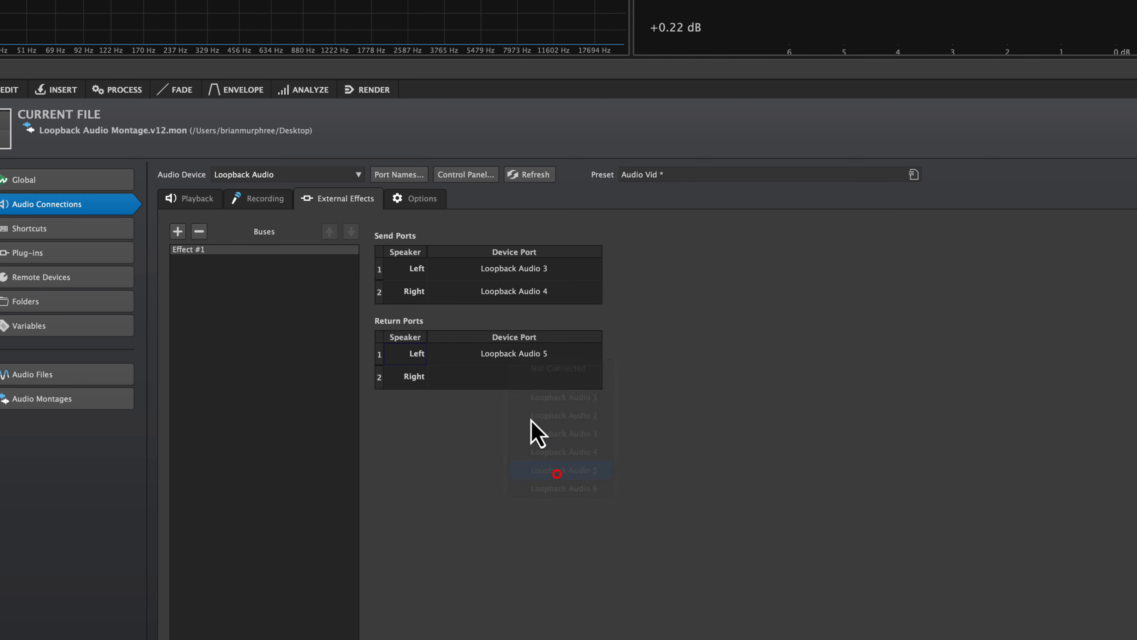
click(509, 380)
click(558, 506)
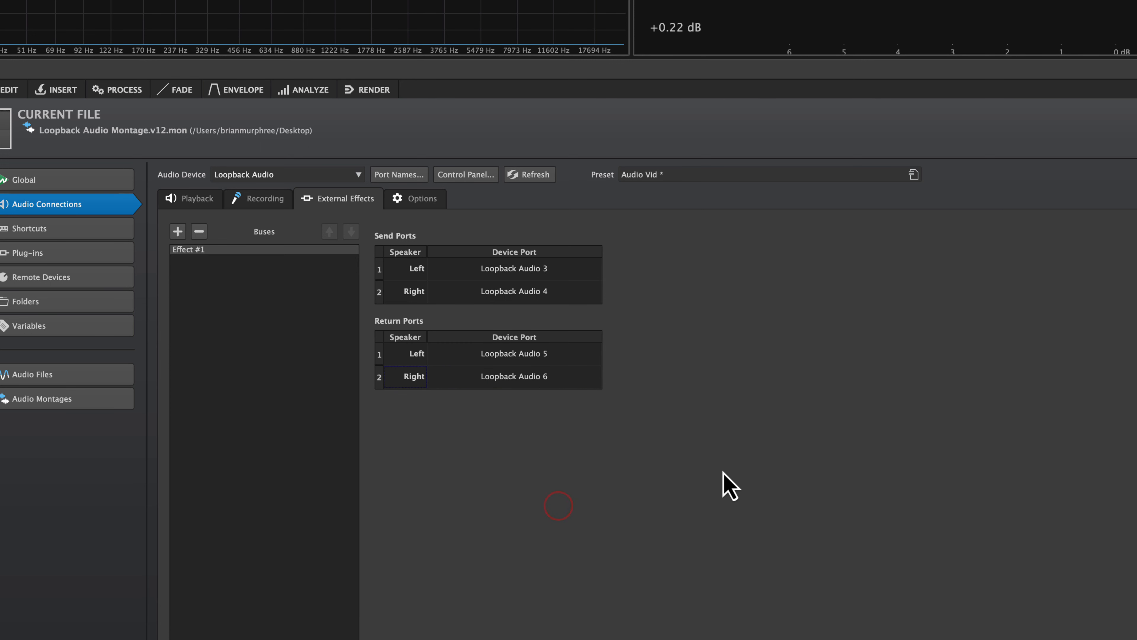
Return to the montage and insert Steinberg's External FX in the Master Section's first effect slot.
click(196, 200)
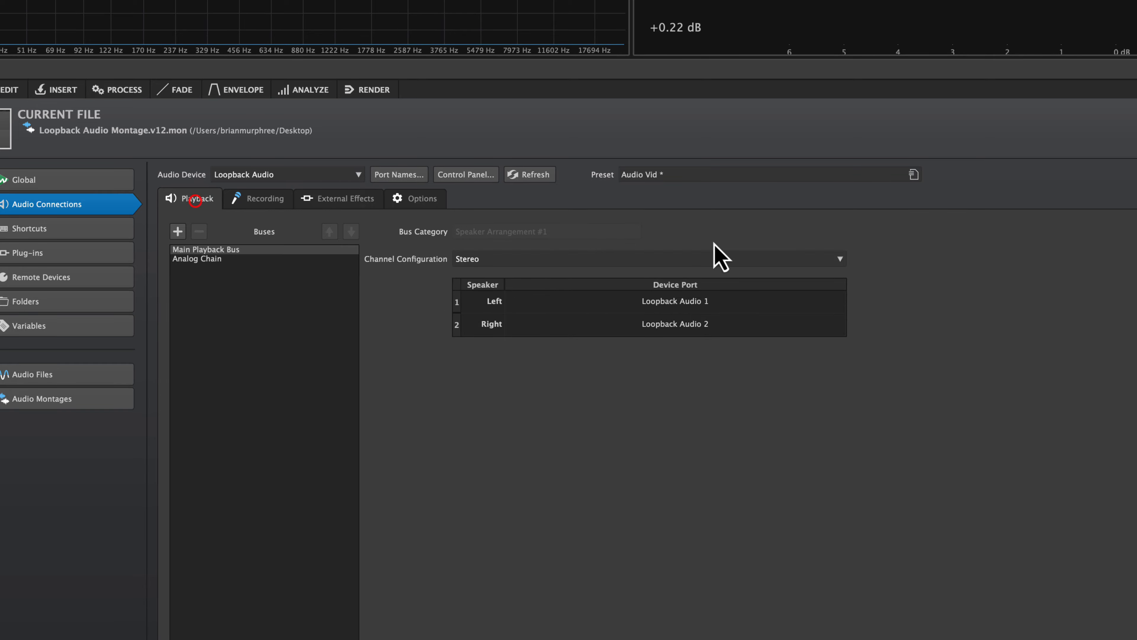
click(117, 89)
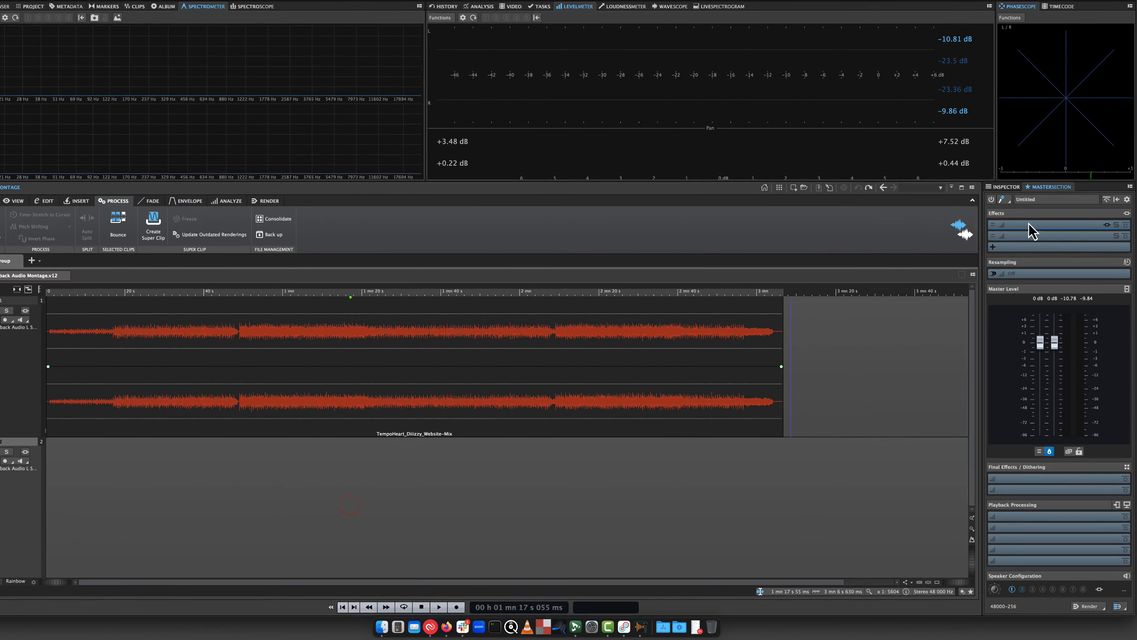
click(1030, 239)
mouse_move(1059, 514)
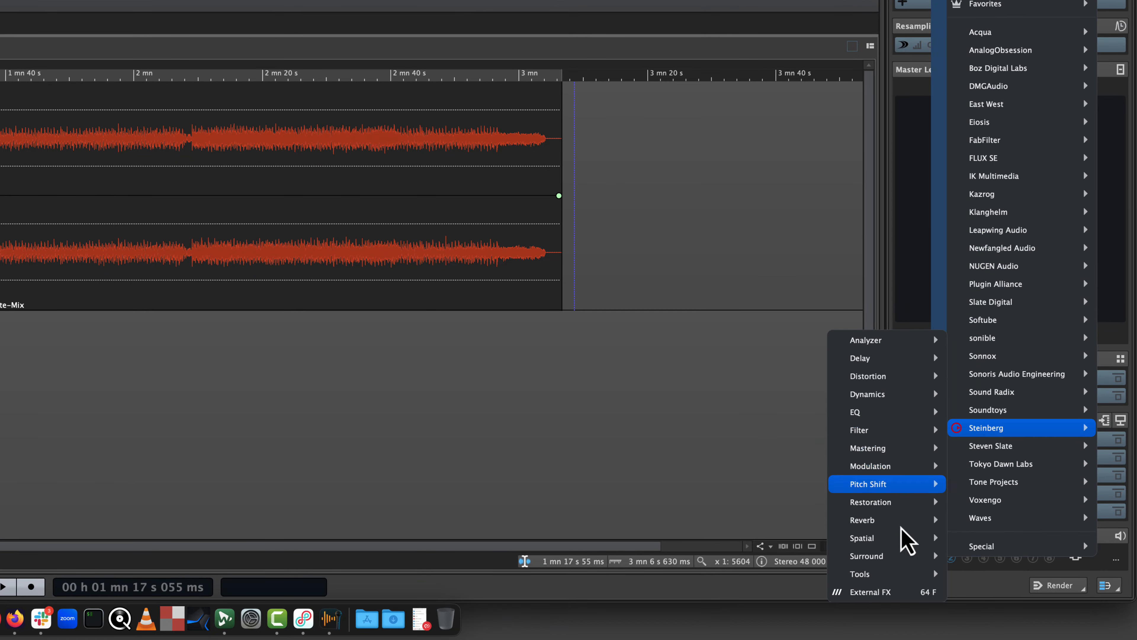
click(894, 593)
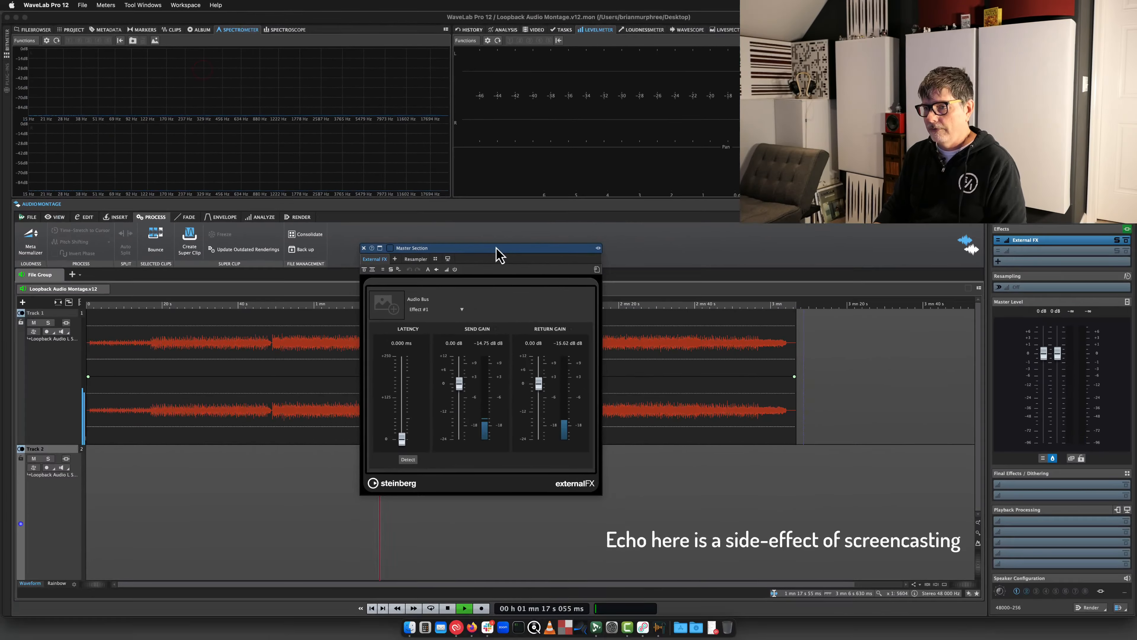
Play the montage through External FX to check its send and return levels, stop playback, and close the plug-in window.
key(space)
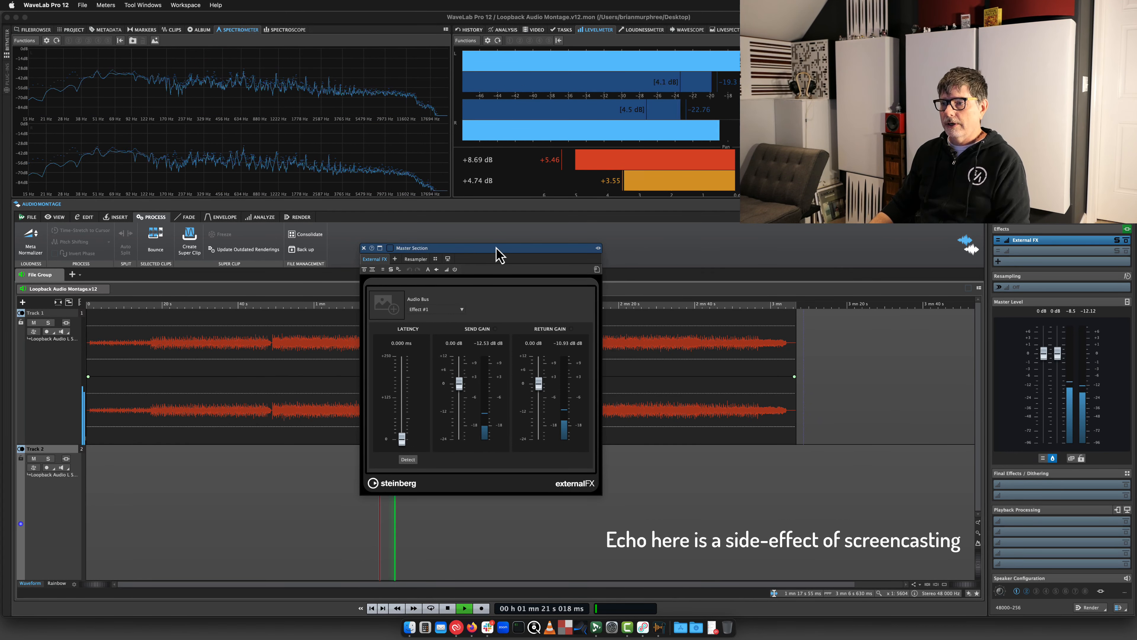
key(space)
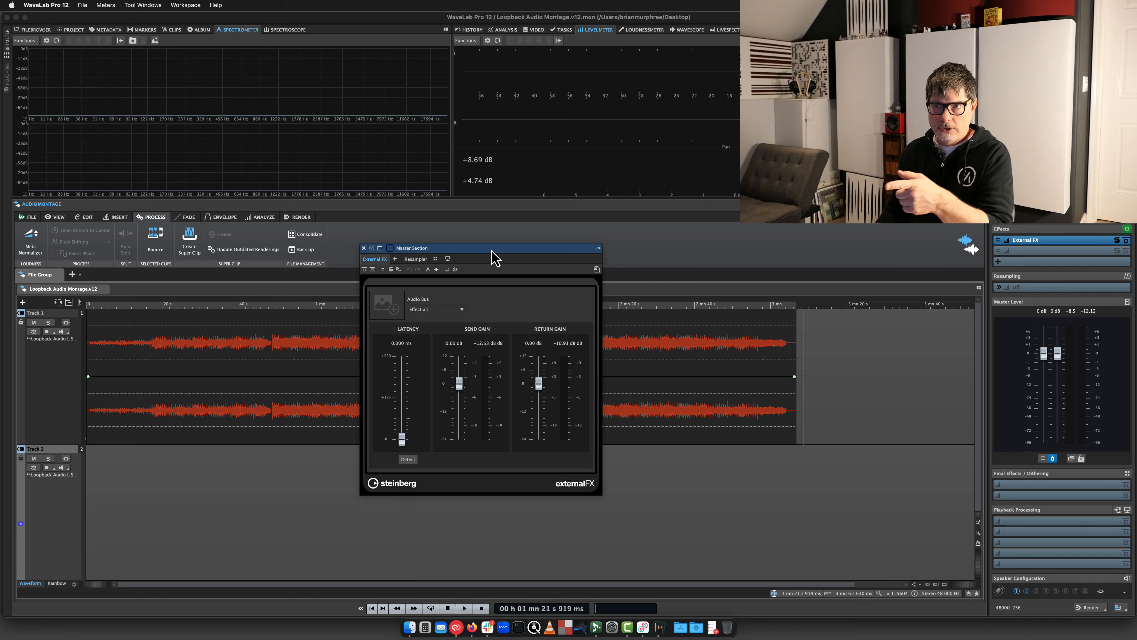
drag(494, 249, 496, 242)
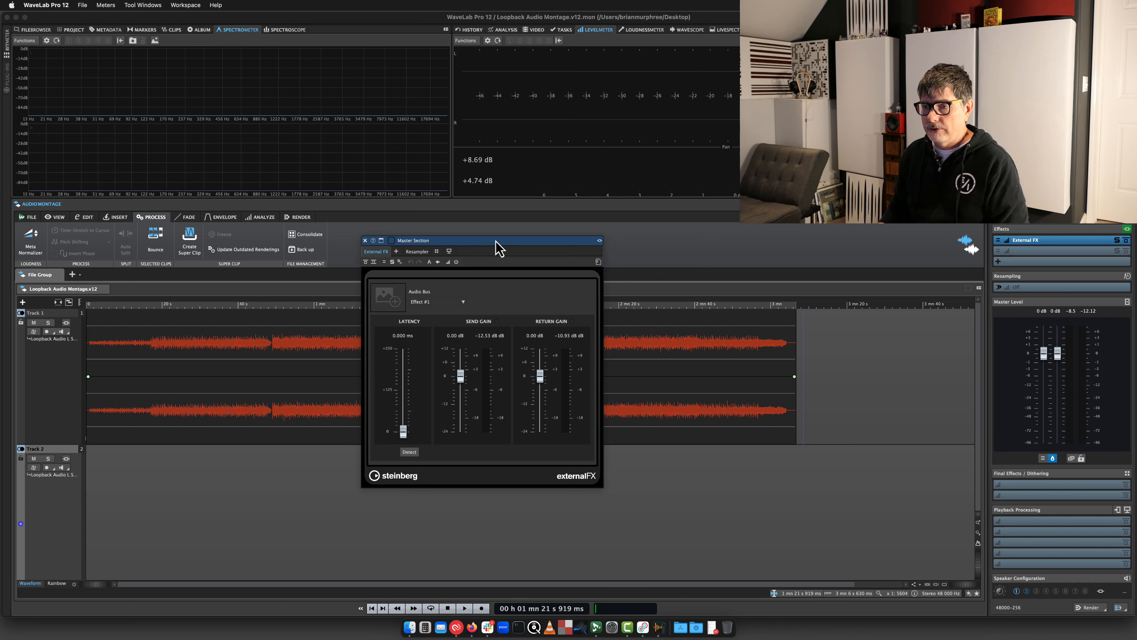
click(364, 240)
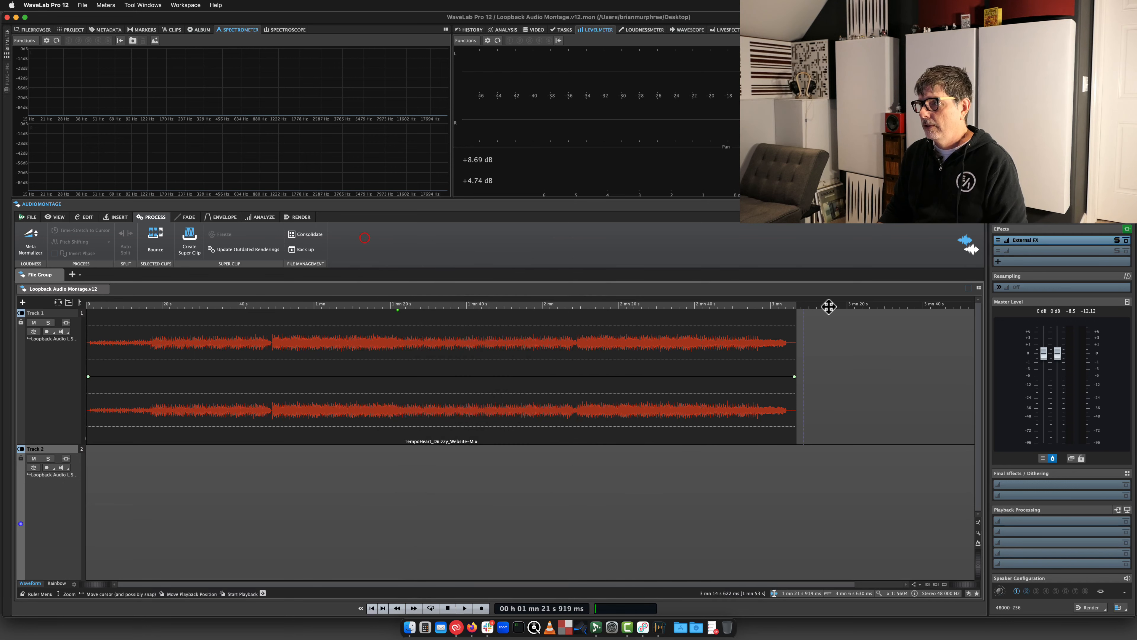
click(1025, 242)
key(Escape)
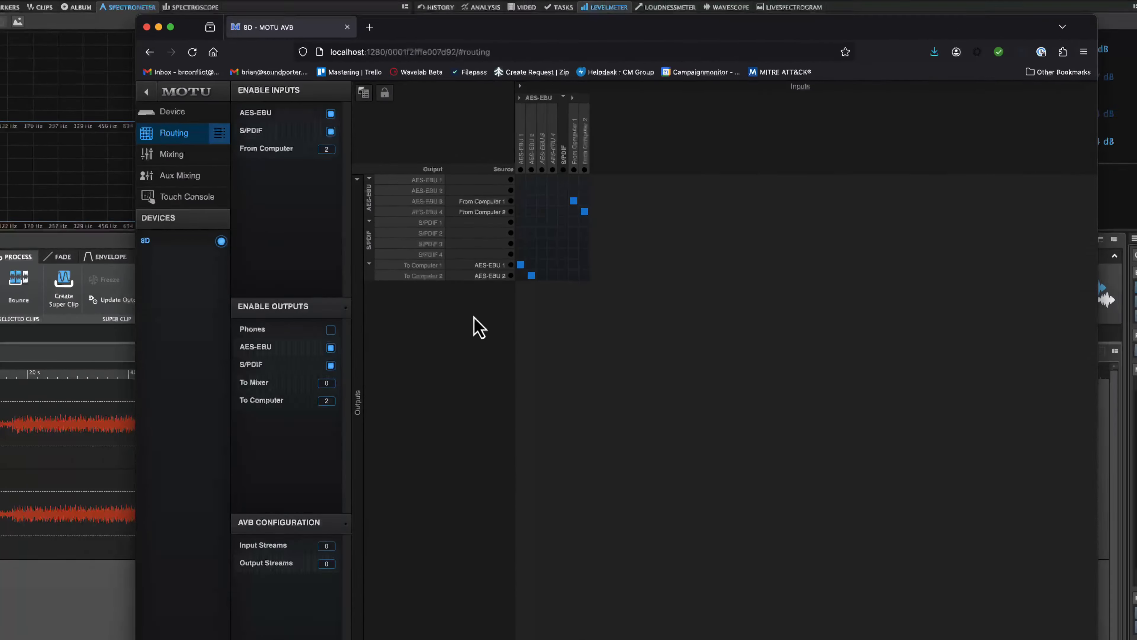
In the MOTU 8D routing grid in the browser, route From Computer 1 and 2 to S/PDIF 1 and 2.
click(573, 222)
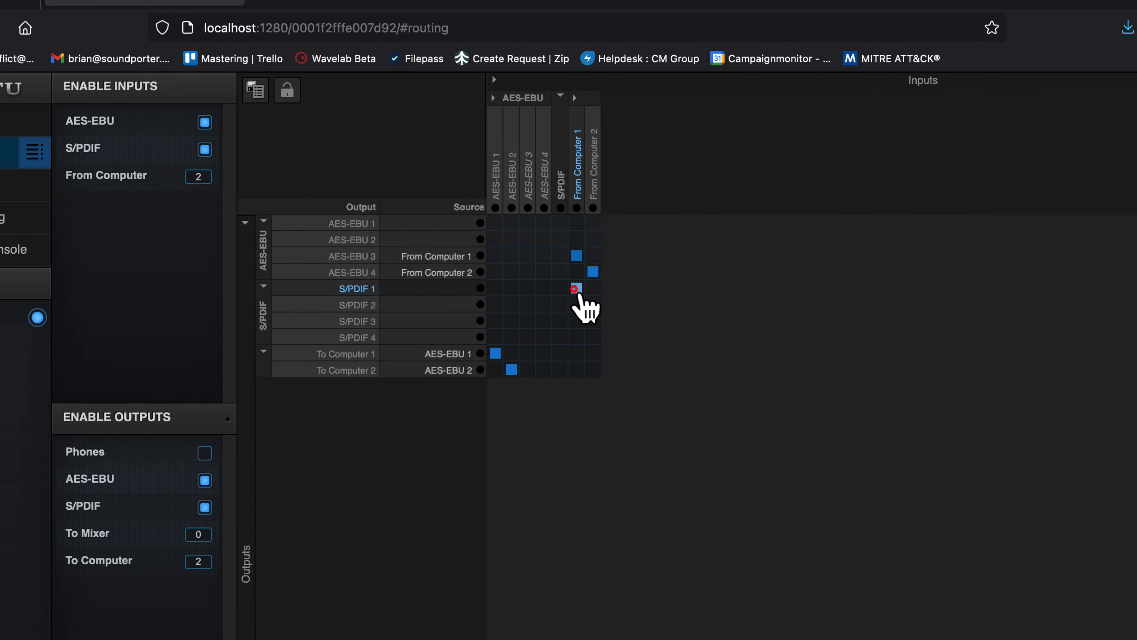
click(593, 304)
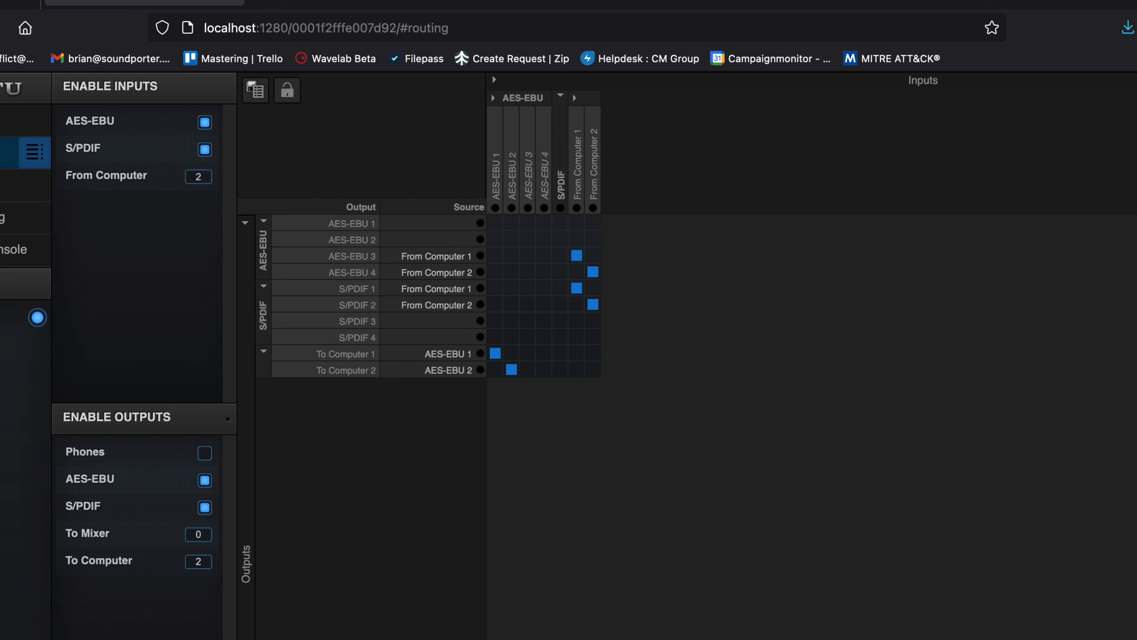
Switch to Loopback and connect output Channels 1 & 2 to the 8D monitor's channels 1 and 2.
key(super+Tab)
drag(643, 76, 541, 564)
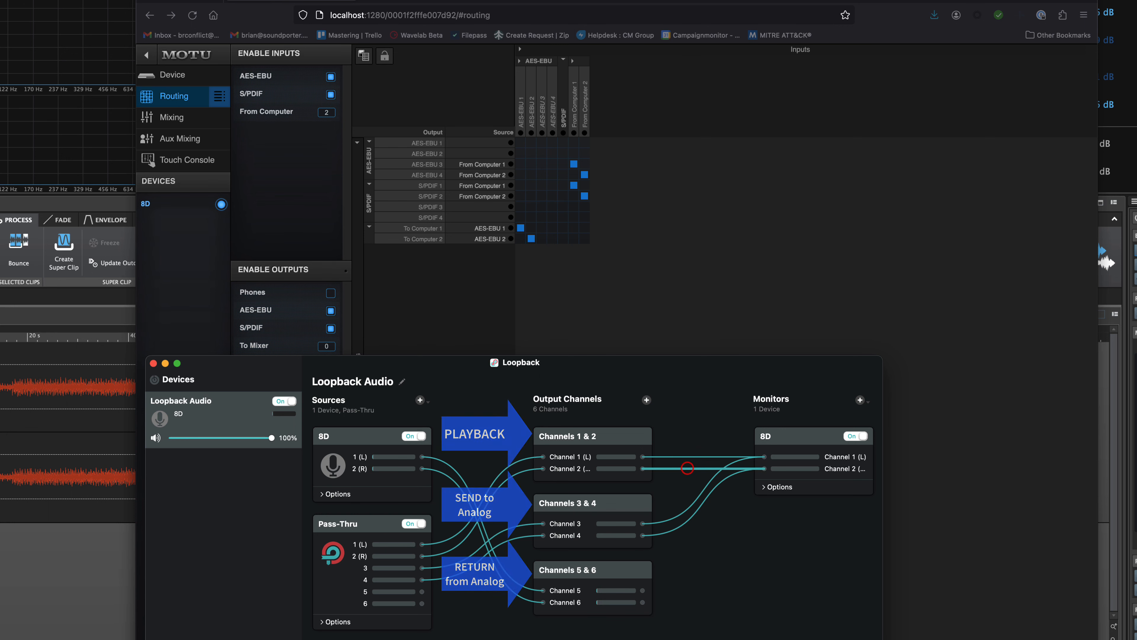
drag(468, 374, 505, 77)
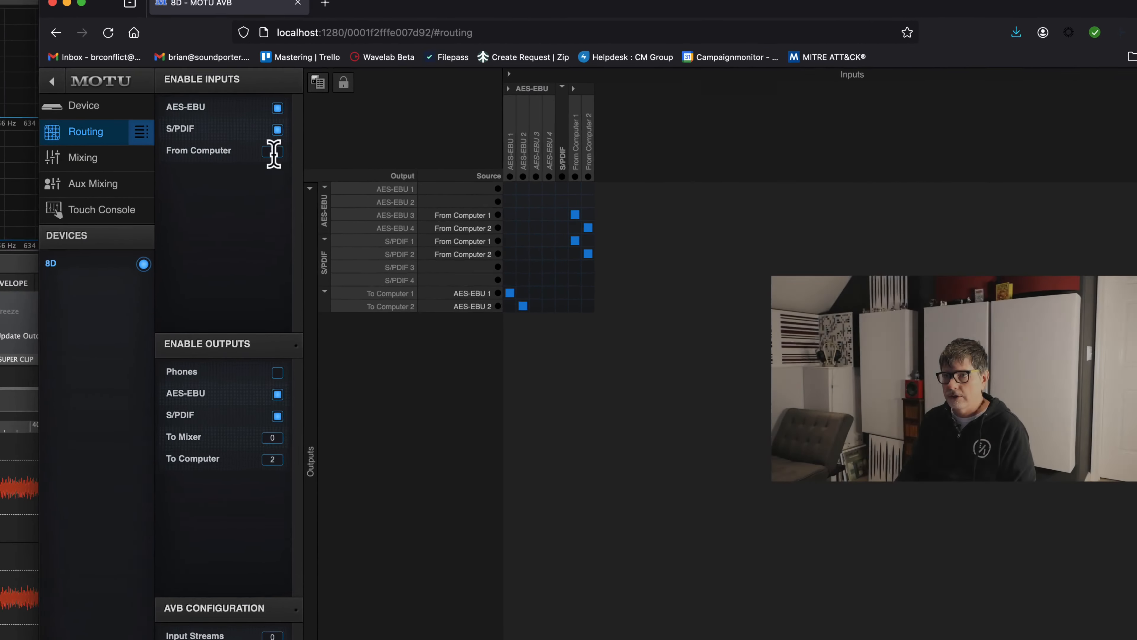
Set the MOTU 8D's From Computer channels to 4 and route From Computer 3 and 4 to S/PDIF 1 and 2.
text(4)
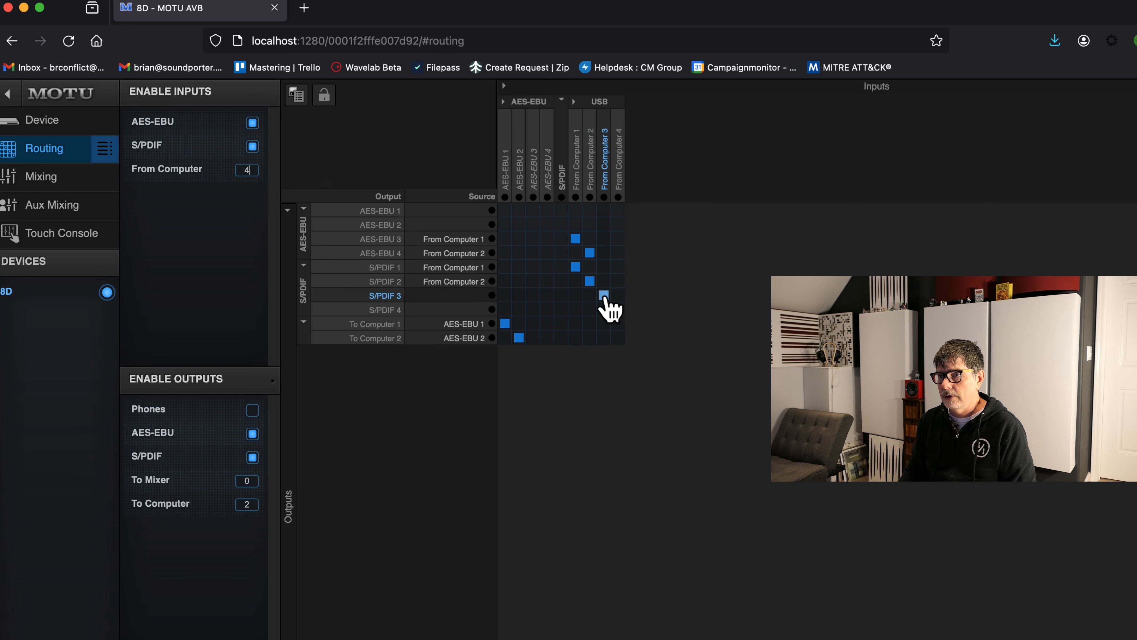
click(575, 267)
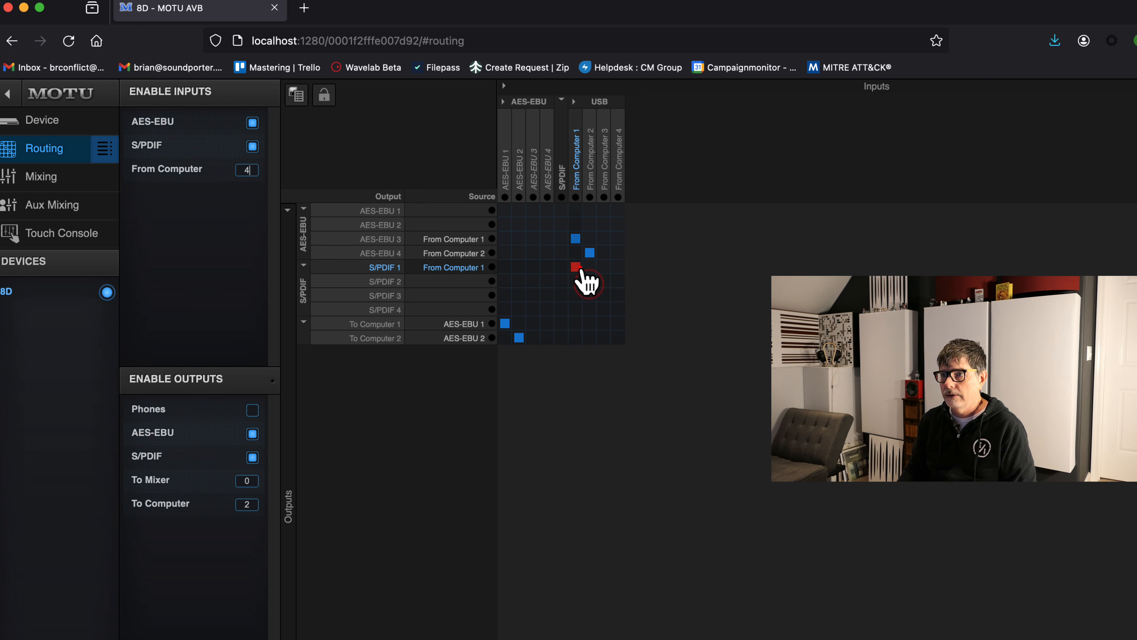
click(605, 268)
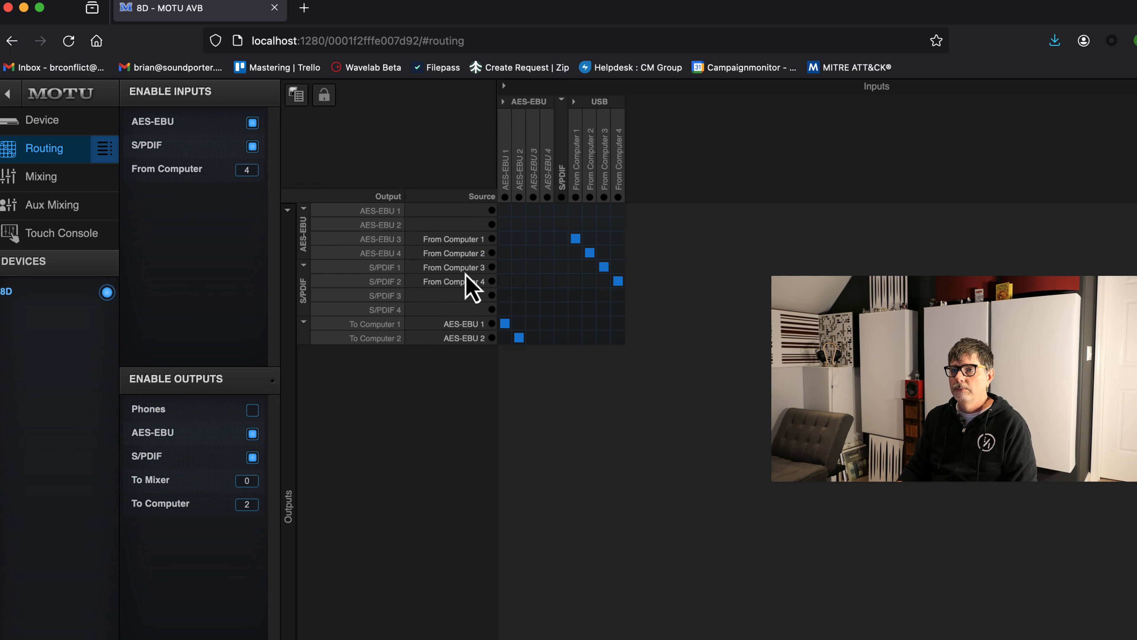
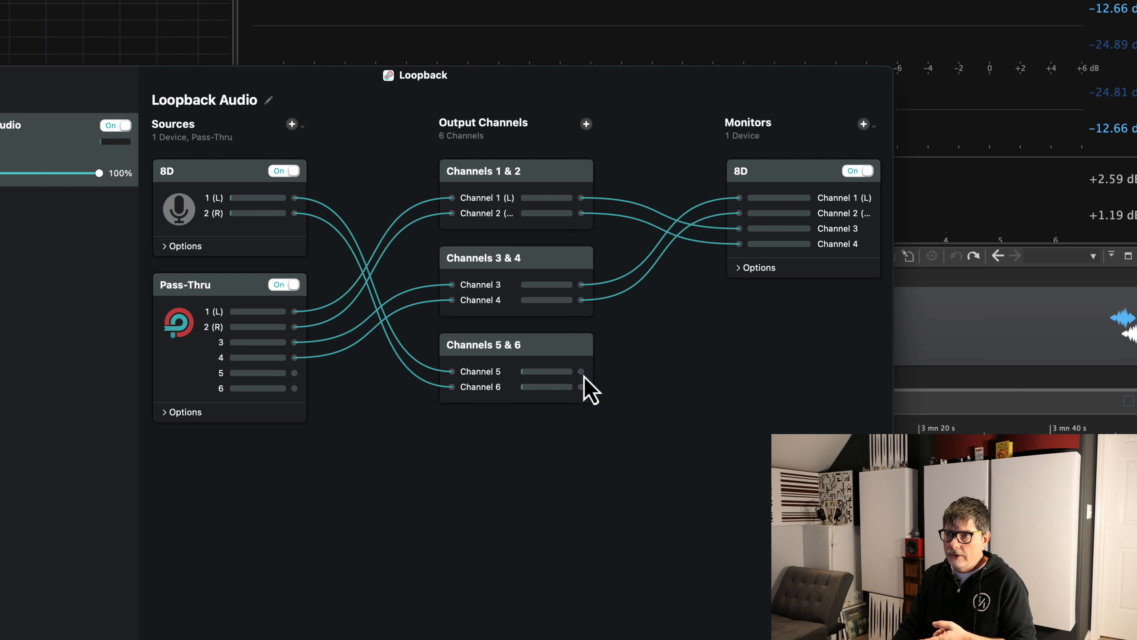
In Loopback, connect output Channels 5 & 6 to the 8D monitor's channels 3 and 4.
drag(581, 371, 734, 228)
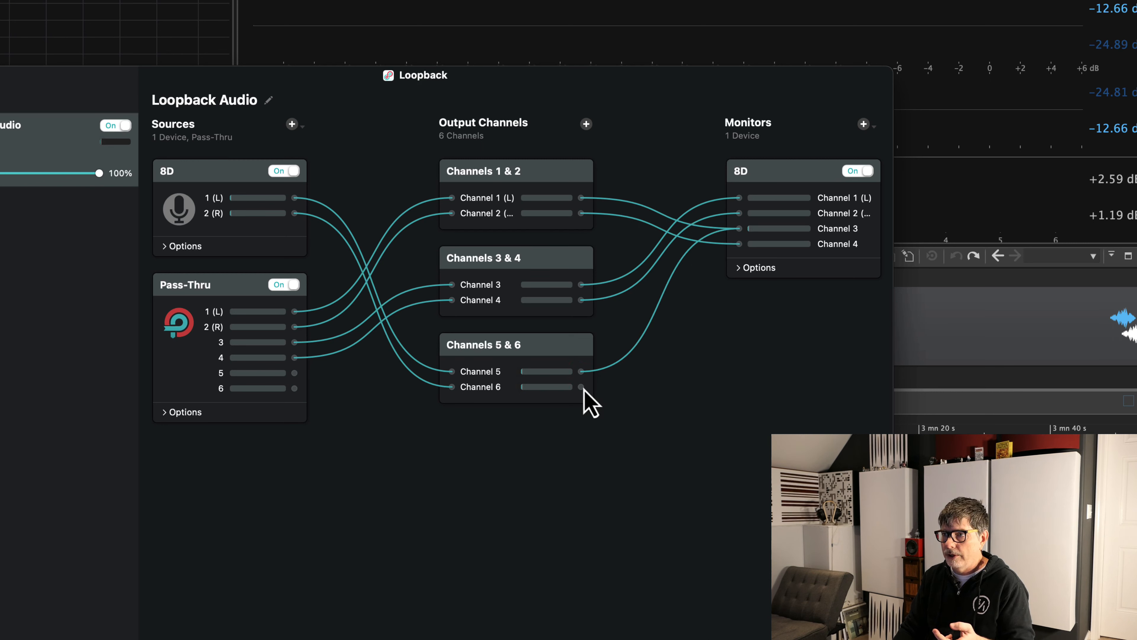
drag(581, 387, 737, 244)
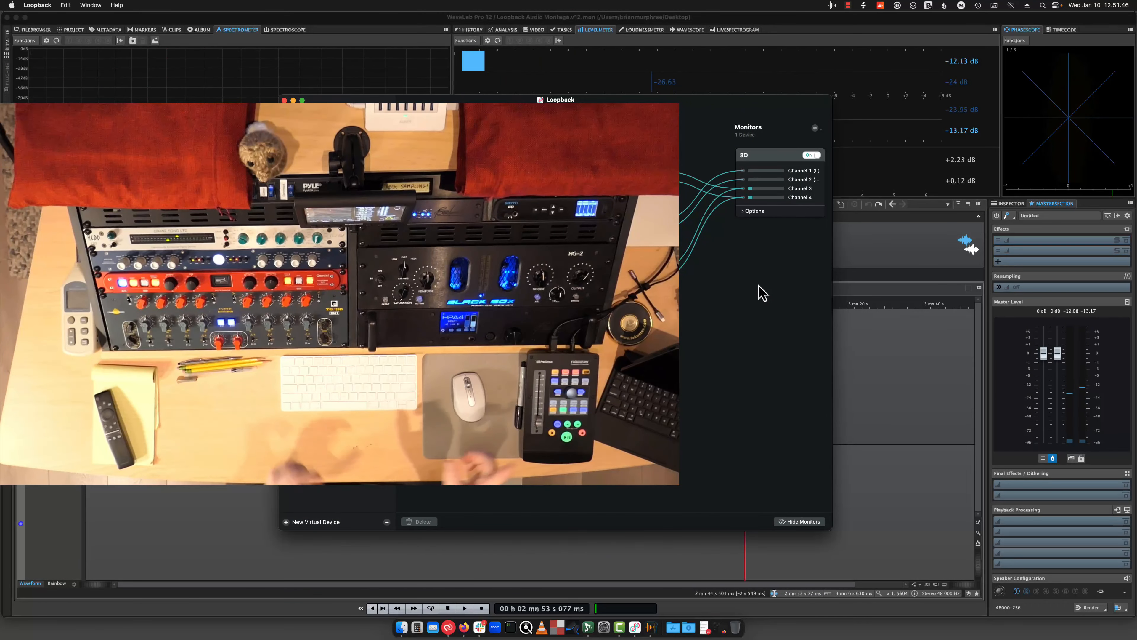
Return to WaveLab, play the montage from the beginning to check the monitoring path, and stop playback.
click(886, 446)
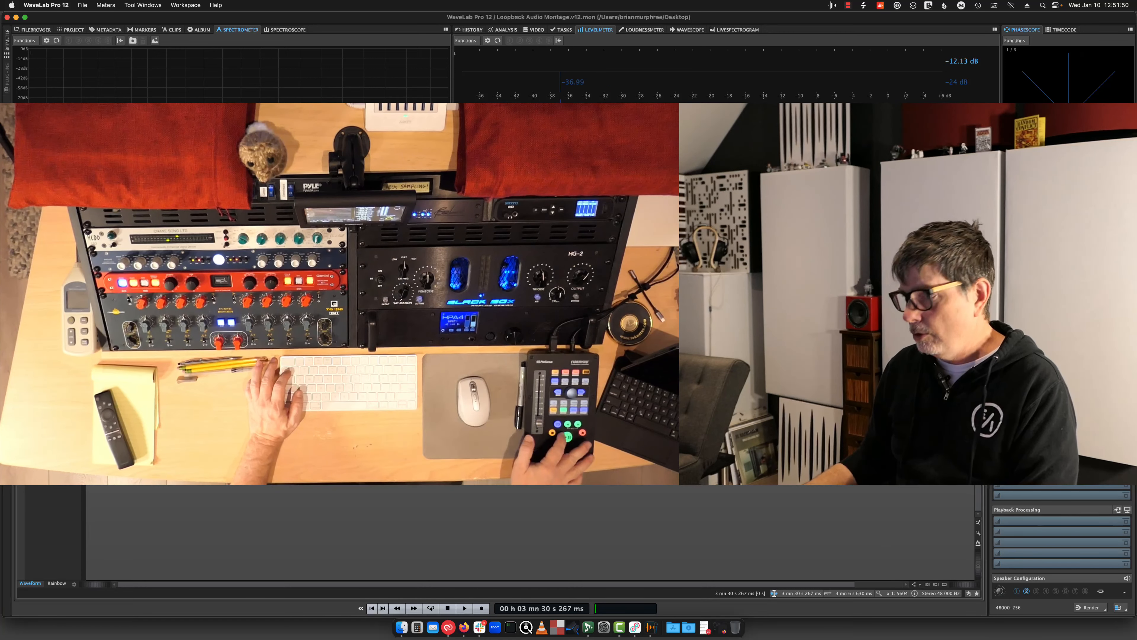
key(space)
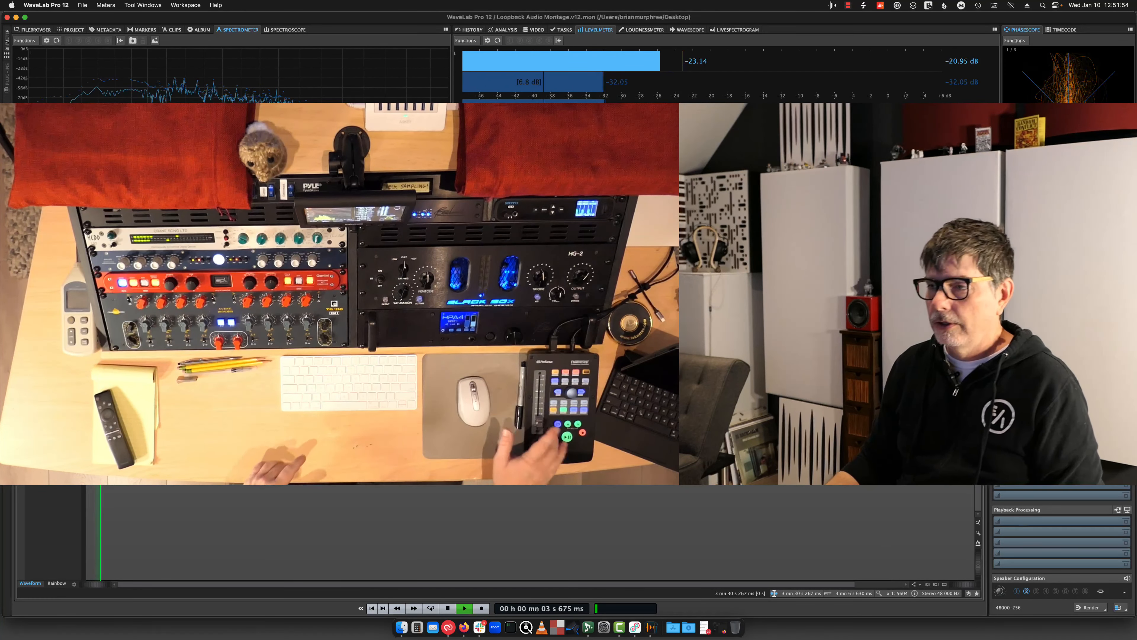
key(space)
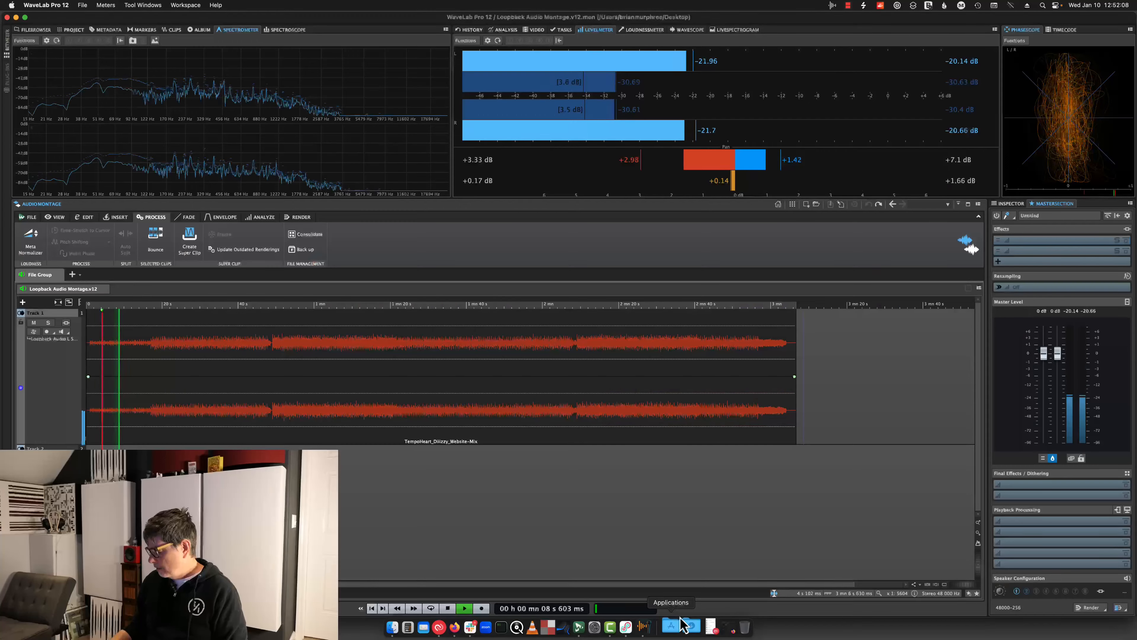
key(space)
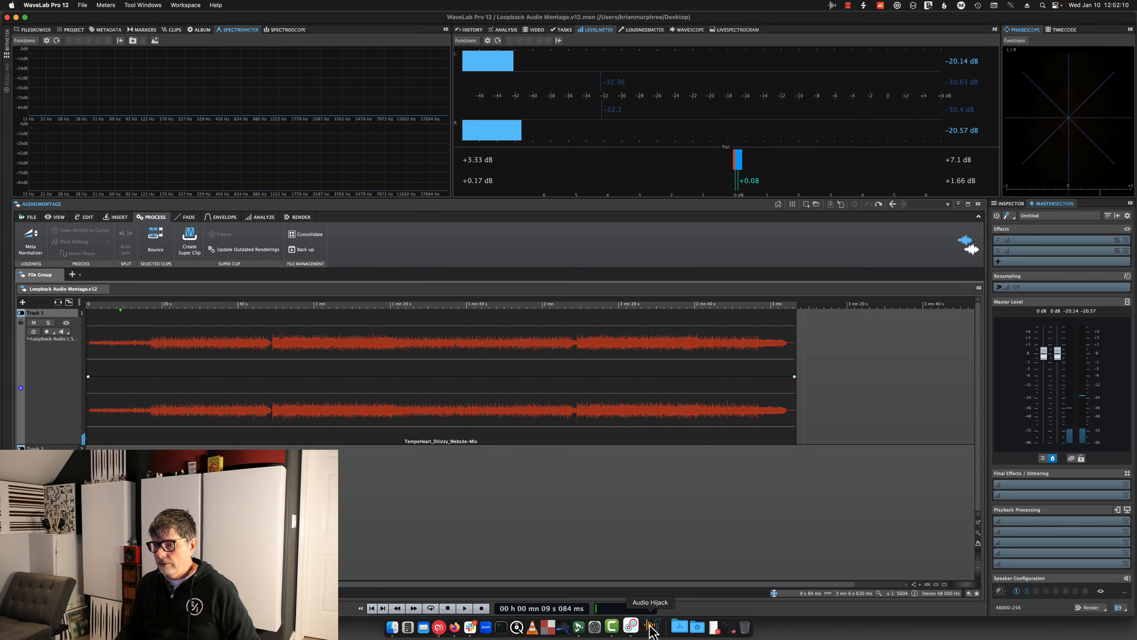
Switch to Audio Hijack, open Session 1, and rename the input device block using Loopback Audio channels 1 and 2 as Wavelab.
click(649, 627)
double_click(528, 259)
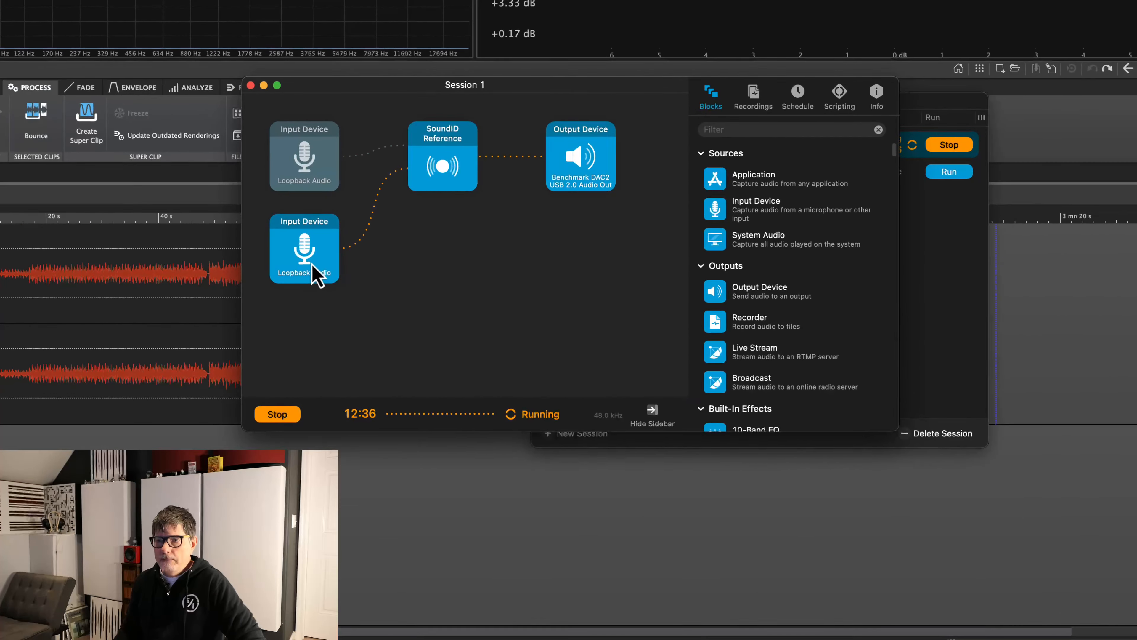
click(320, 207)
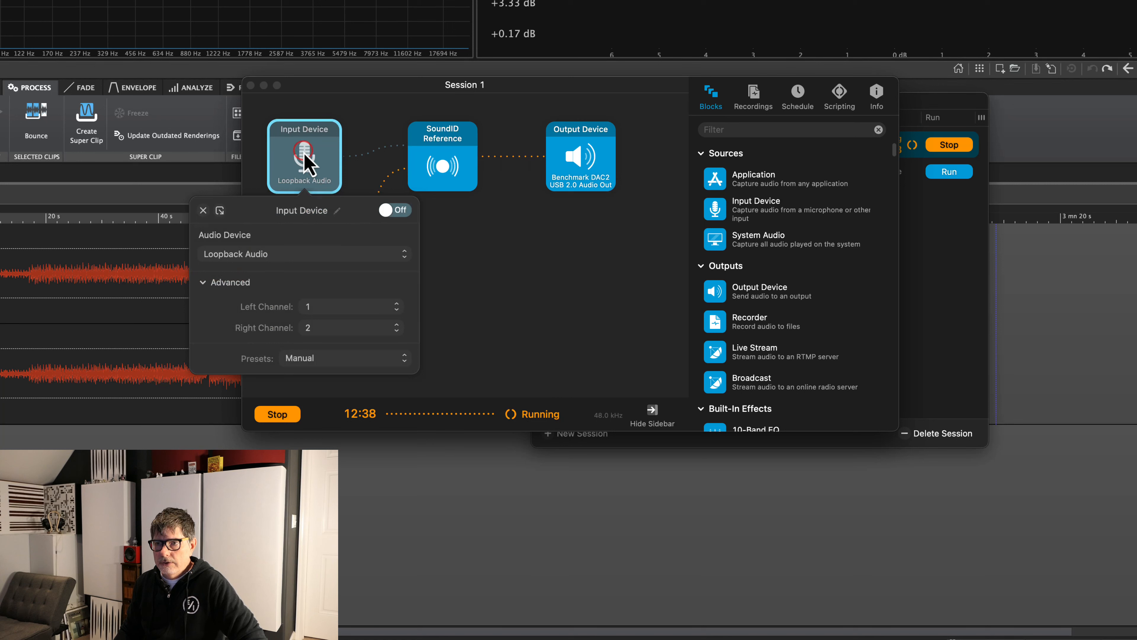
click(338, 210)
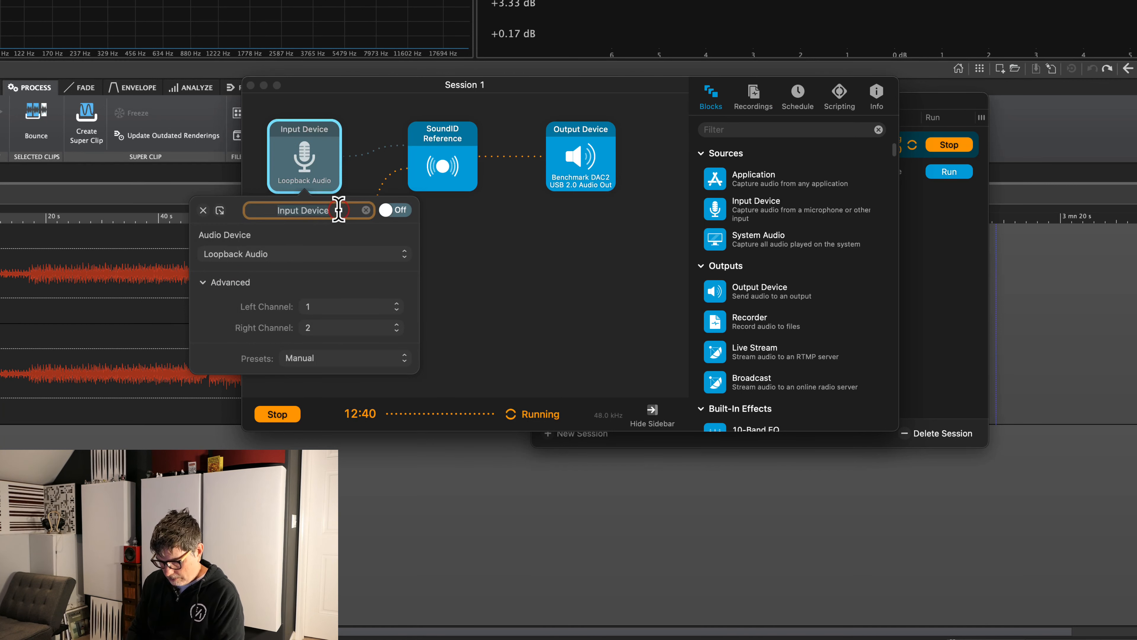
text(Wavelab)
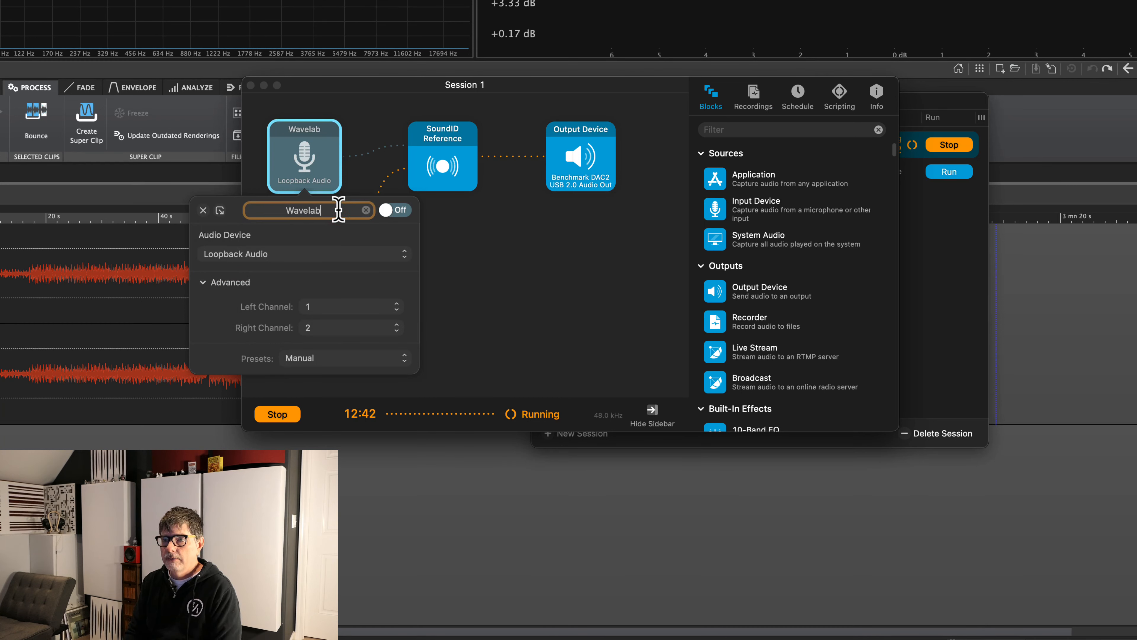
key(Return)
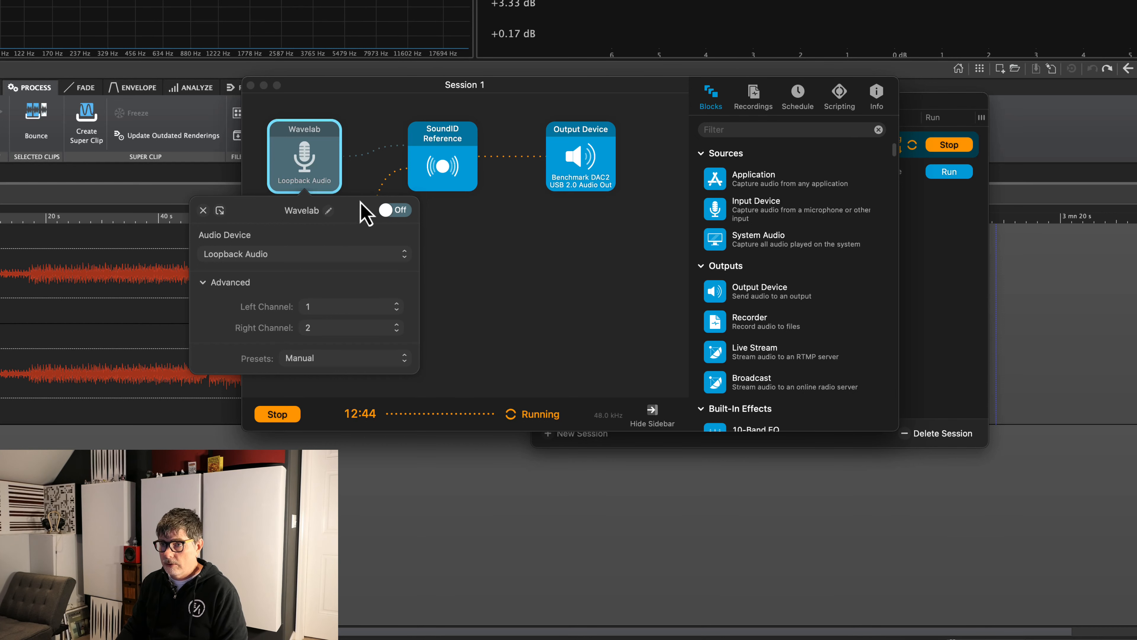
click(464, 262)
Turn on the Wavelab input block and close its settings.
click(312, 162)
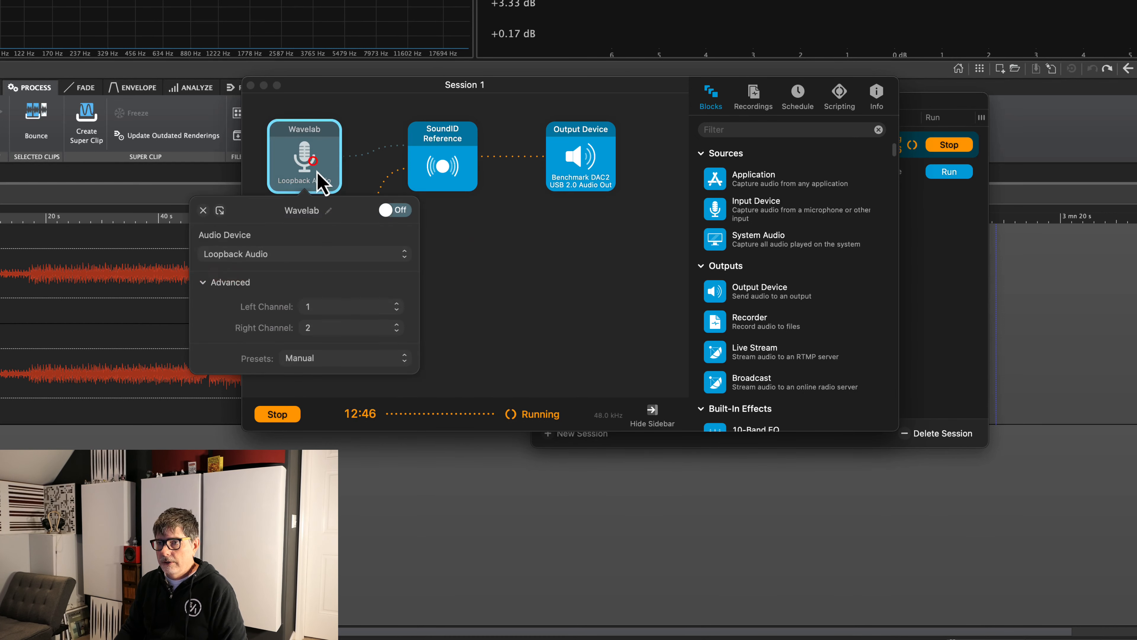
click(402, 212)
click(523, 275)
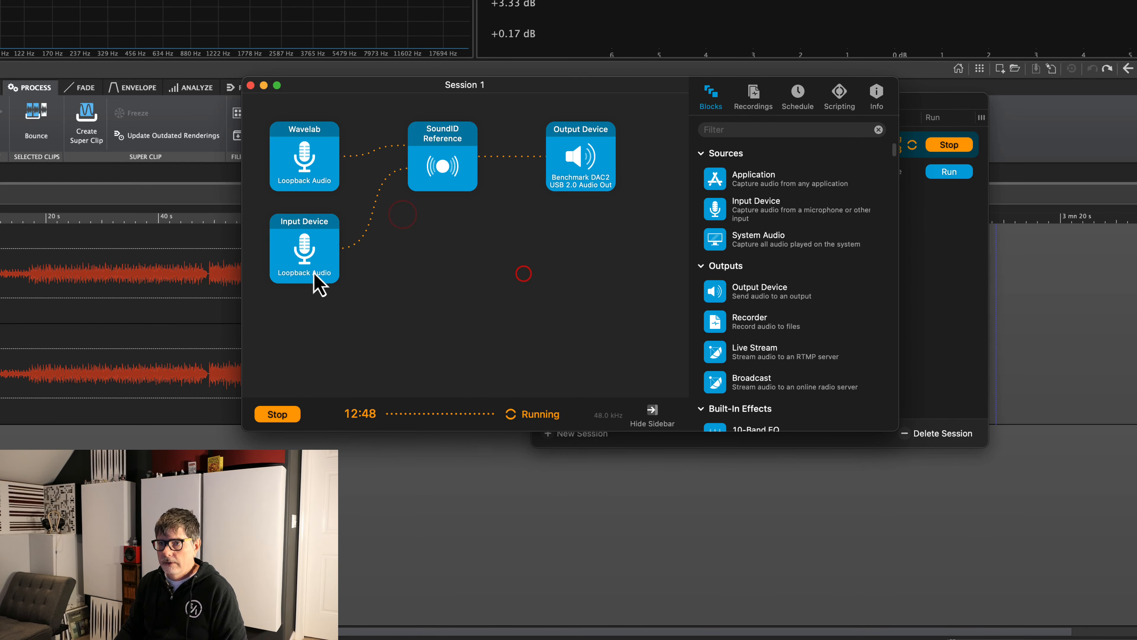
Rename the input device block using Loopback Audio channels 5 and 6 as 8D and turn it off.
click(304, 254)
click(297, 232)
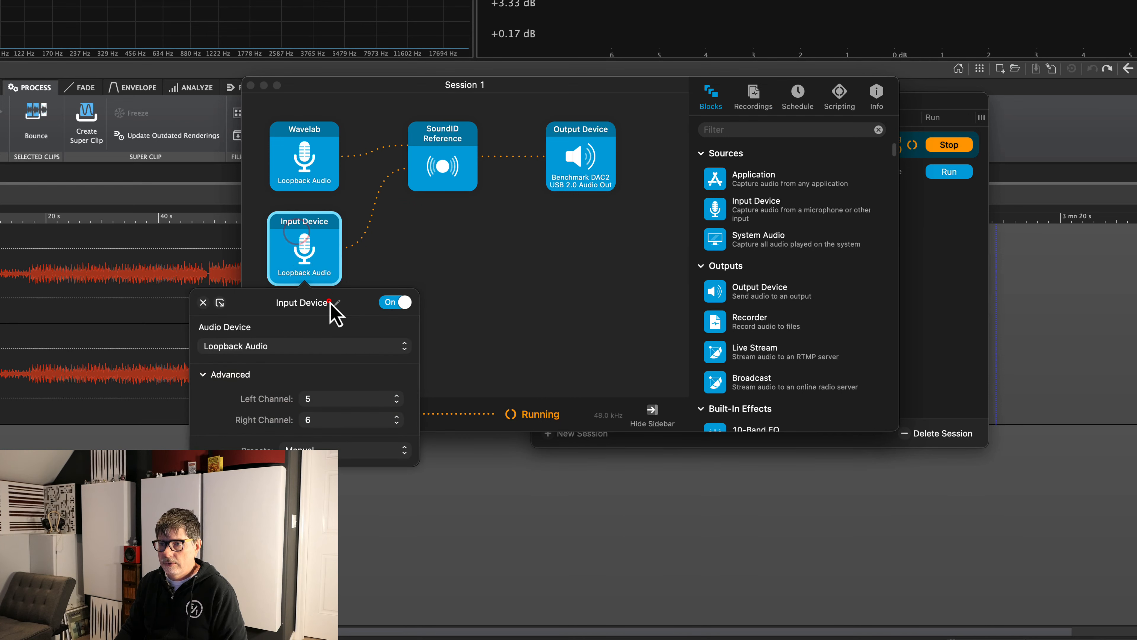
click(336, 303)
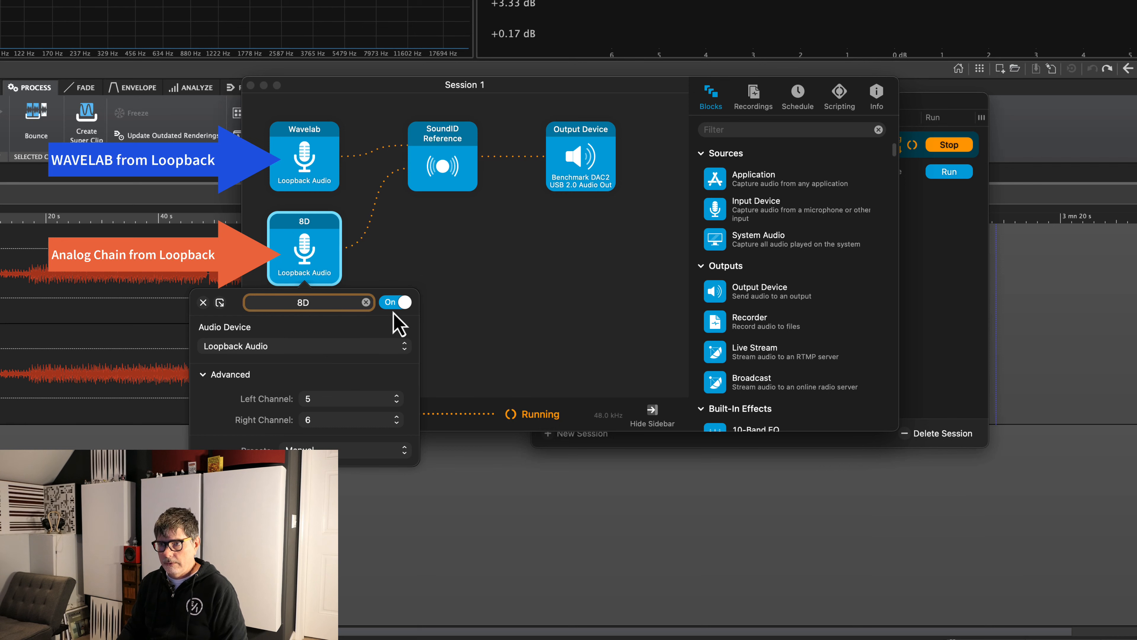
click(395, 303)
click(547, 318)
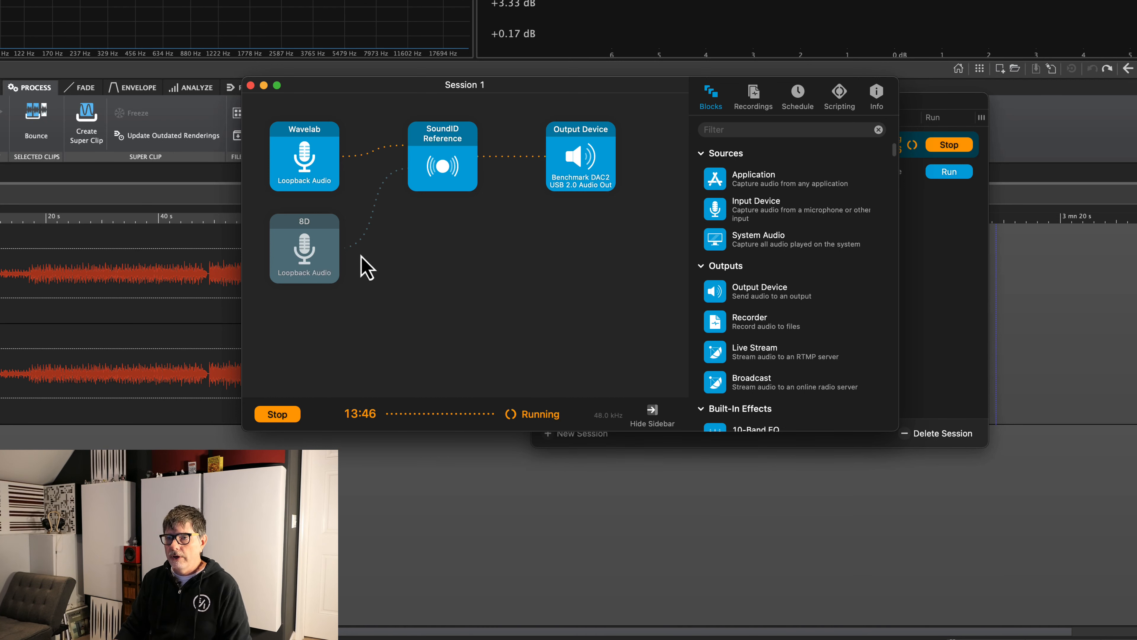
Close the Session 1 window, stop that session, run the Soundporter session instead, and dismiss the device warning.
click(251, 85)
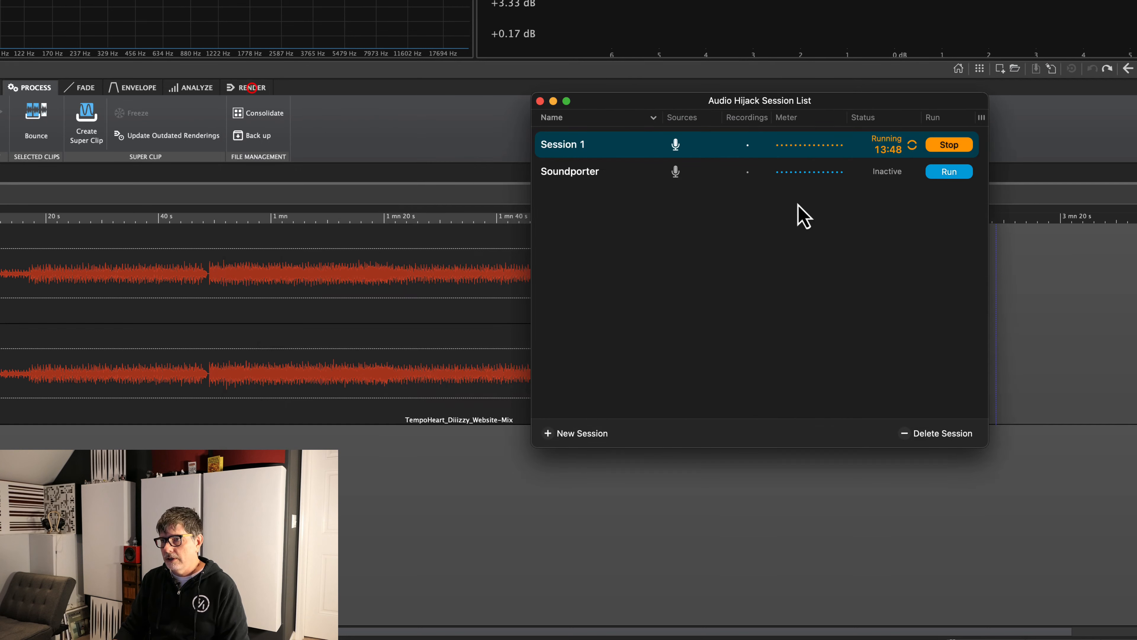
click(949, 145)
click(946, 174)
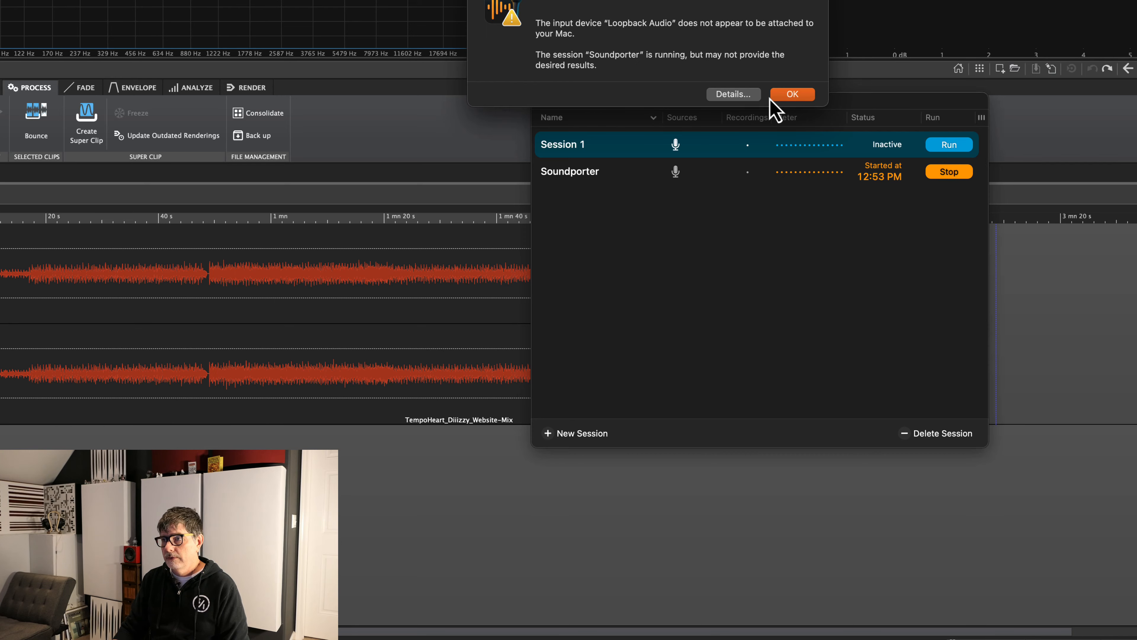
click(771, 100)
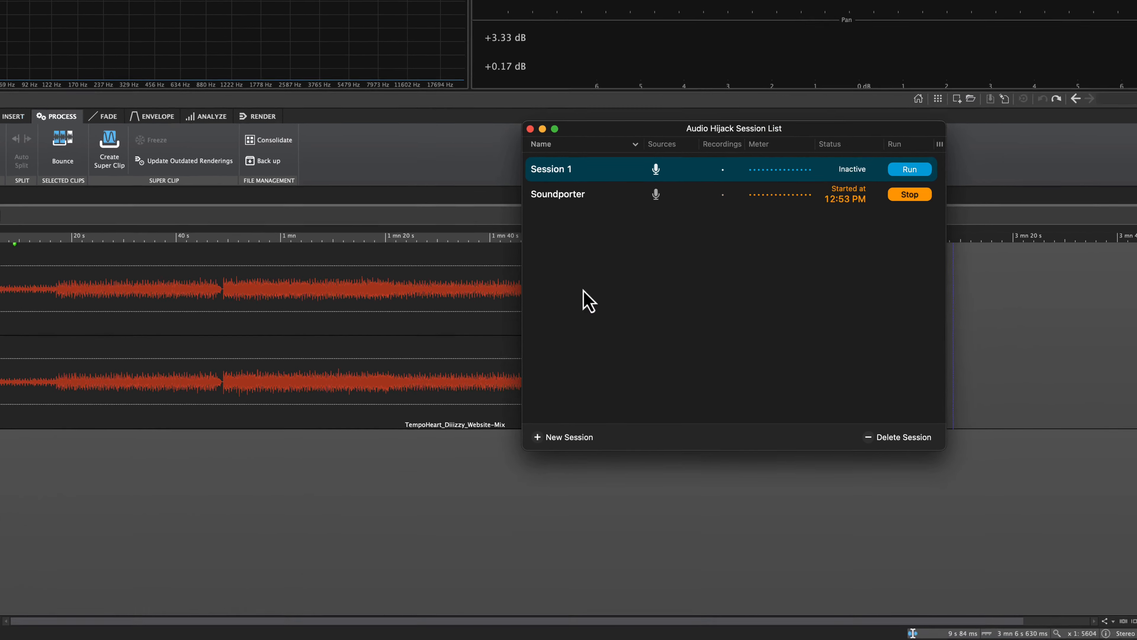
Bring up Loopback, close its window, and quit the application.
click(636, 628)
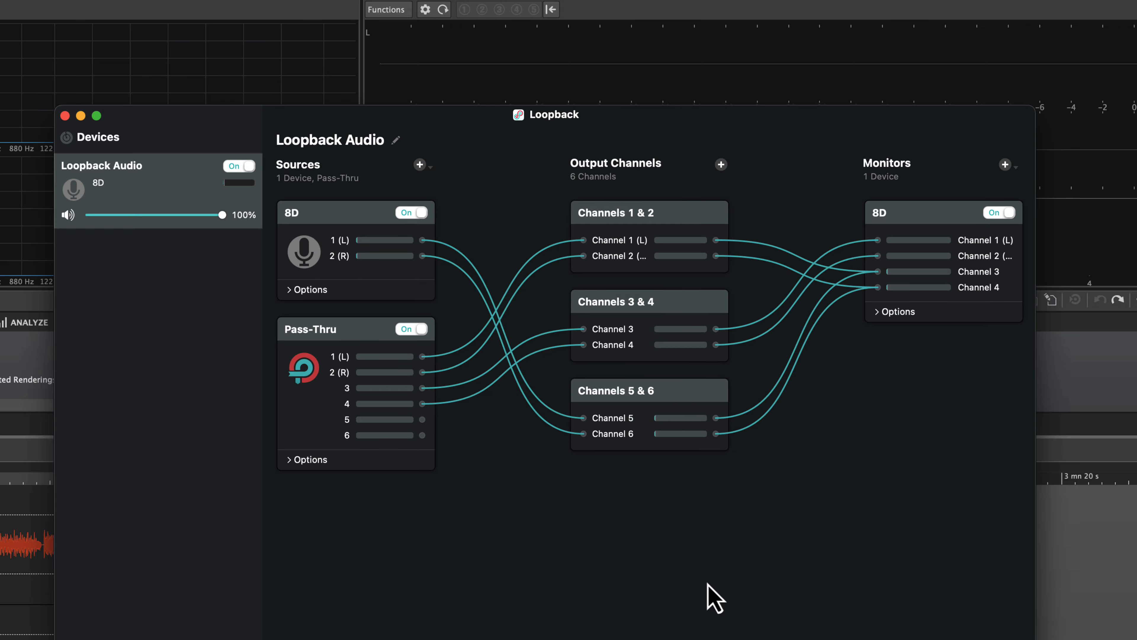
click(65, 116)
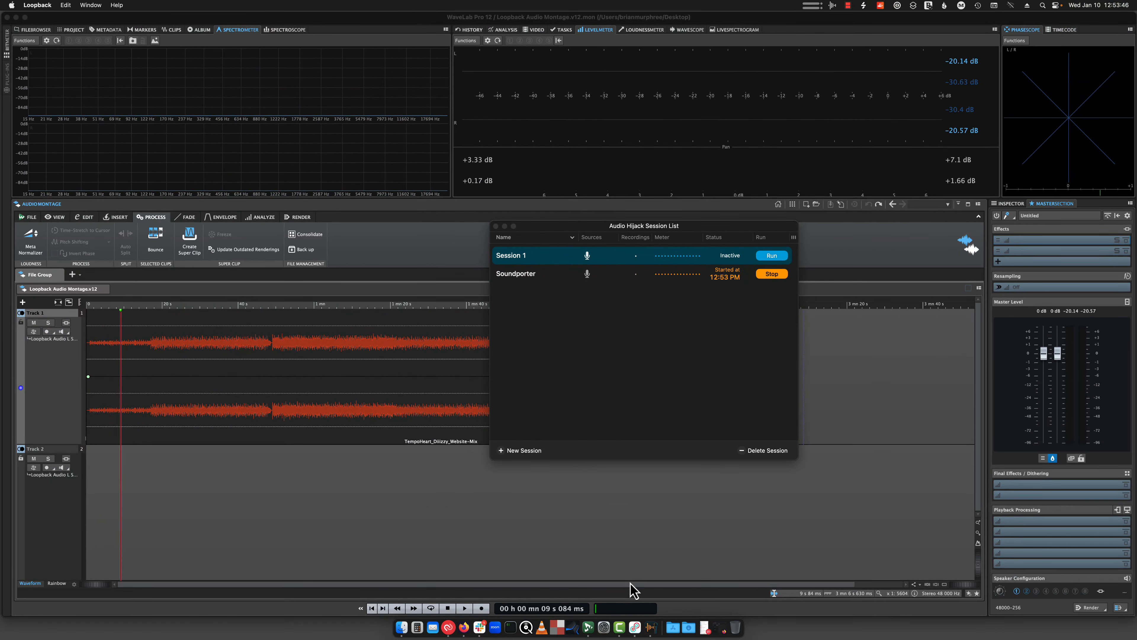
right_click(636, 625)
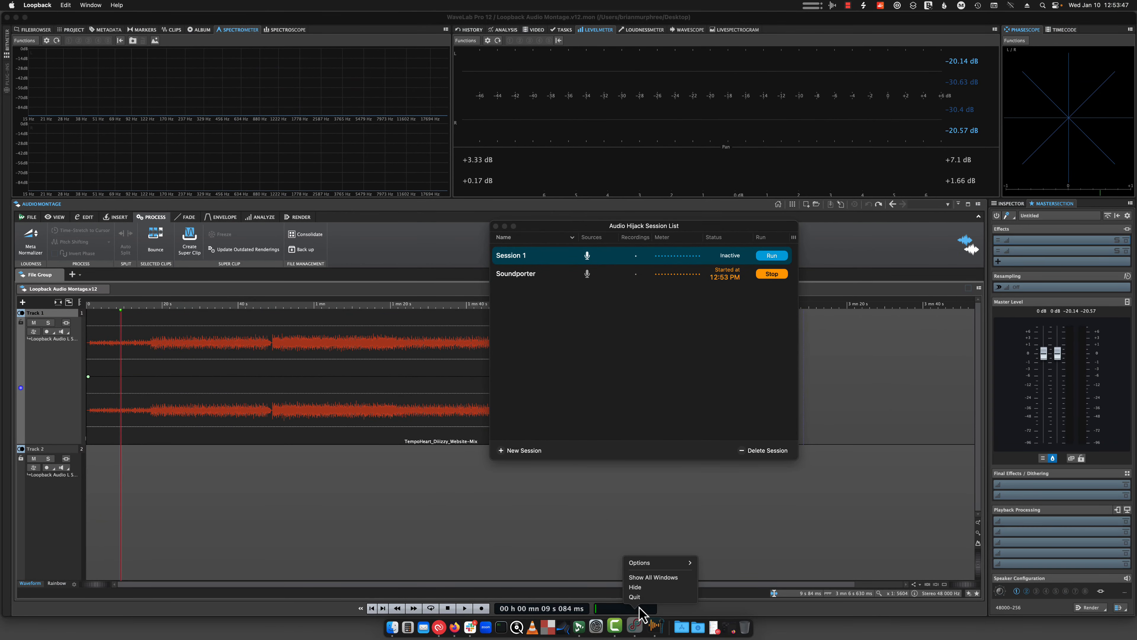
click(638, 597)
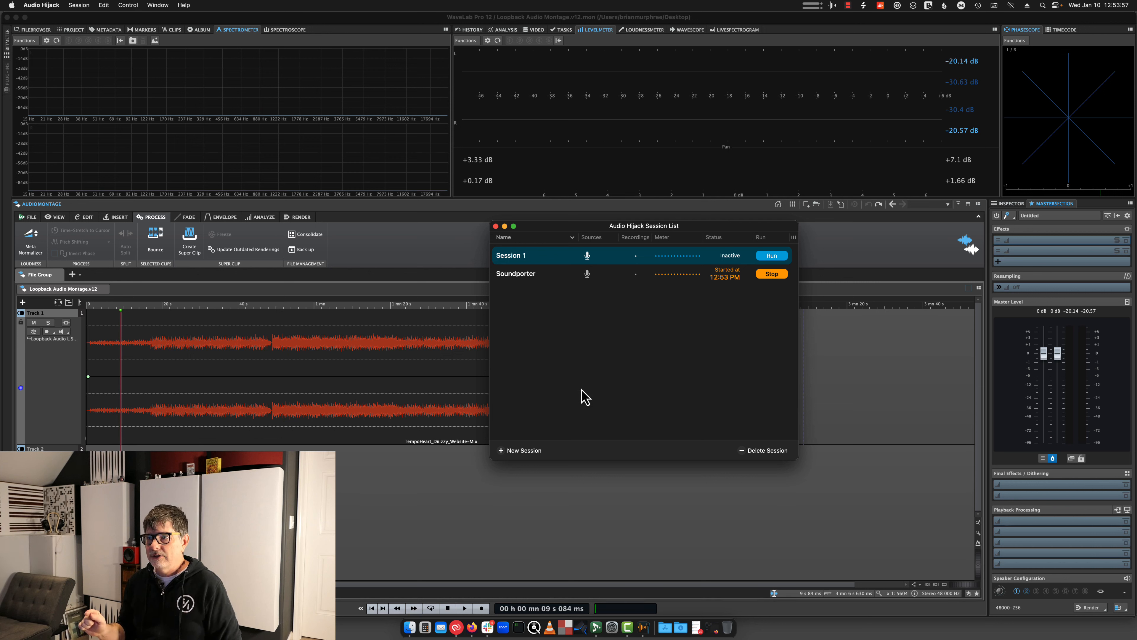
Open Session 1 in Audio Hijack, review its Auto Run options while keeping Off, and close the session window.
click(46, 6)
click(47, 41)
double_click(502, 254)
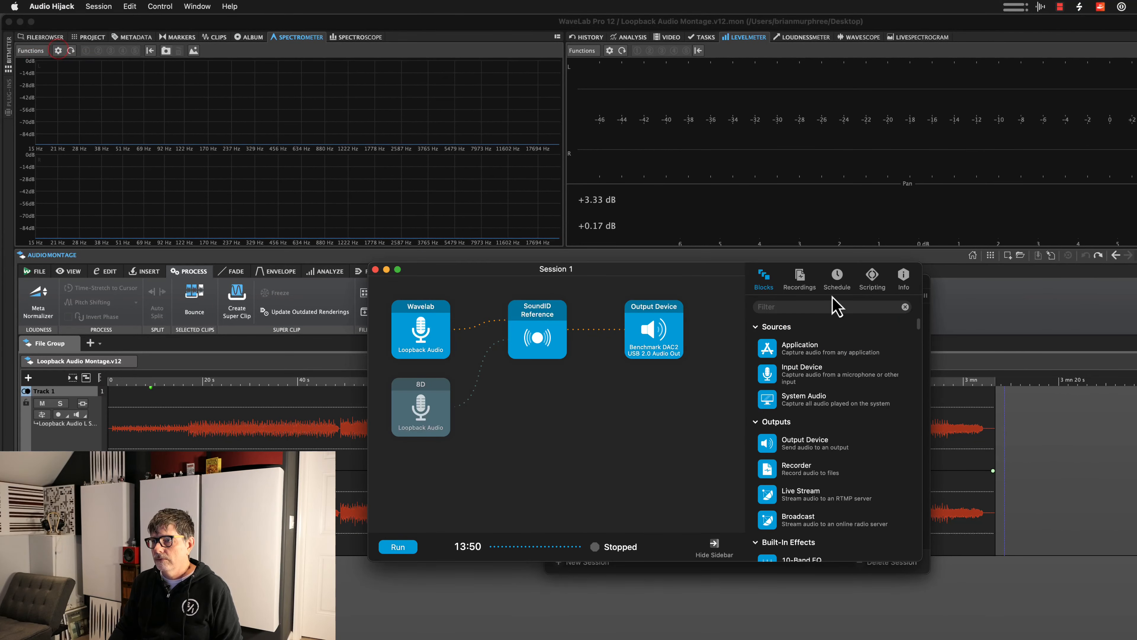
click(904, 278)
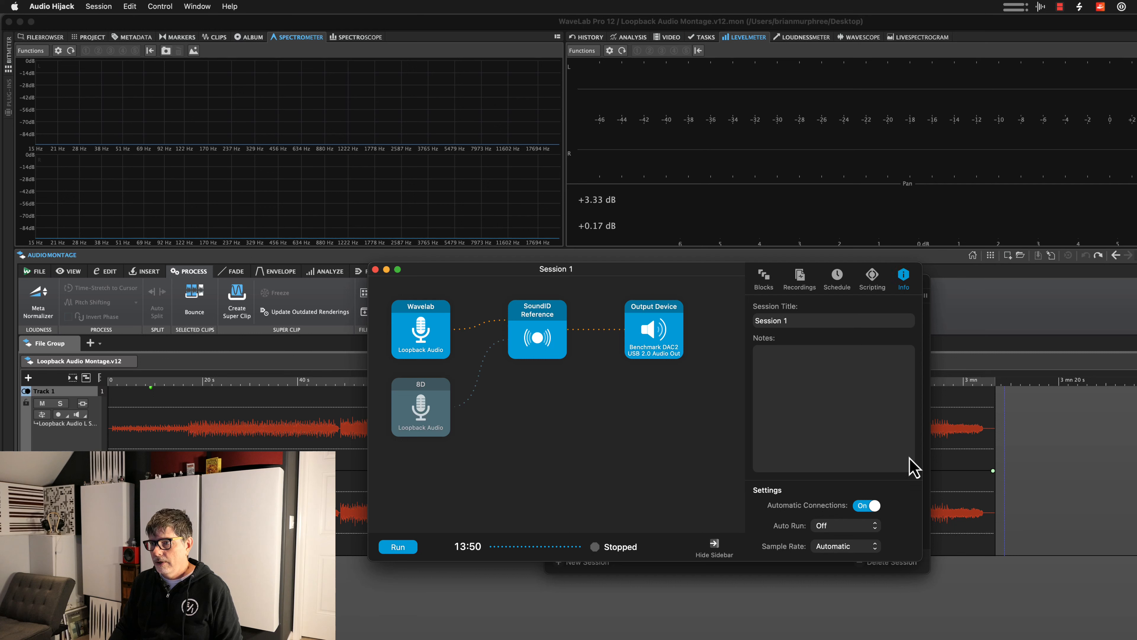
click(845, 527)
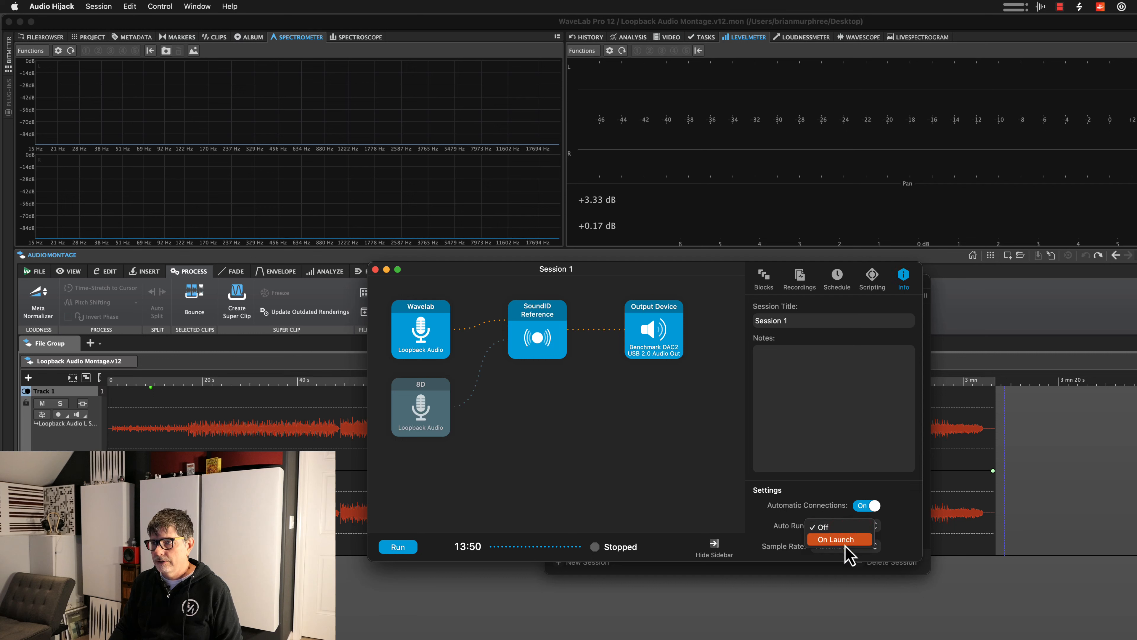
click(836, 527)
click(902, 507)
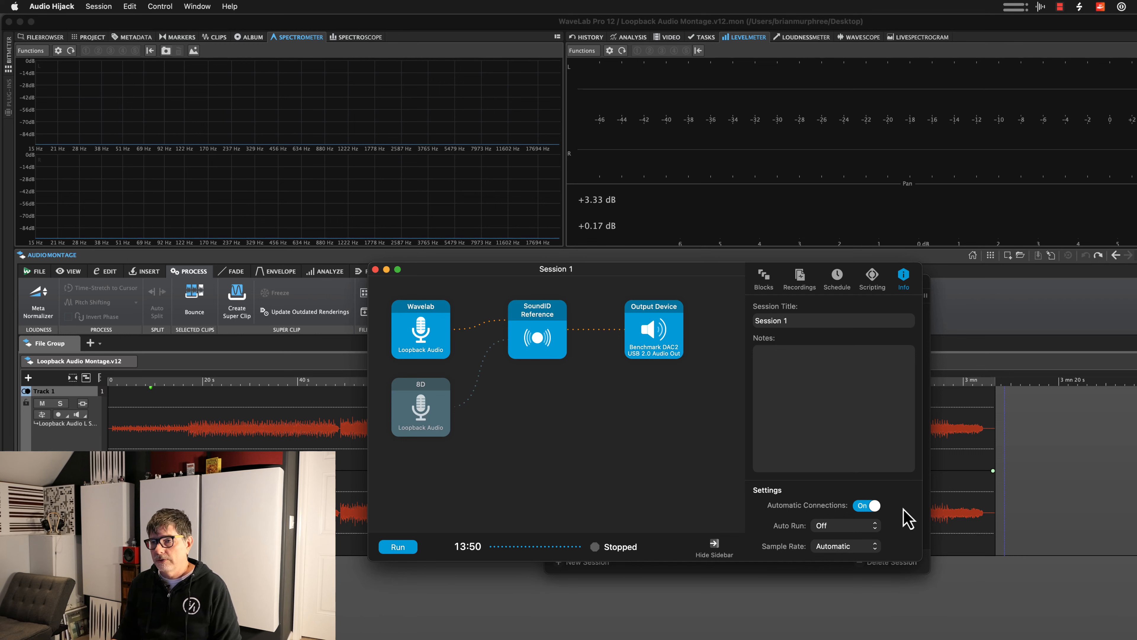
click(375, 269)
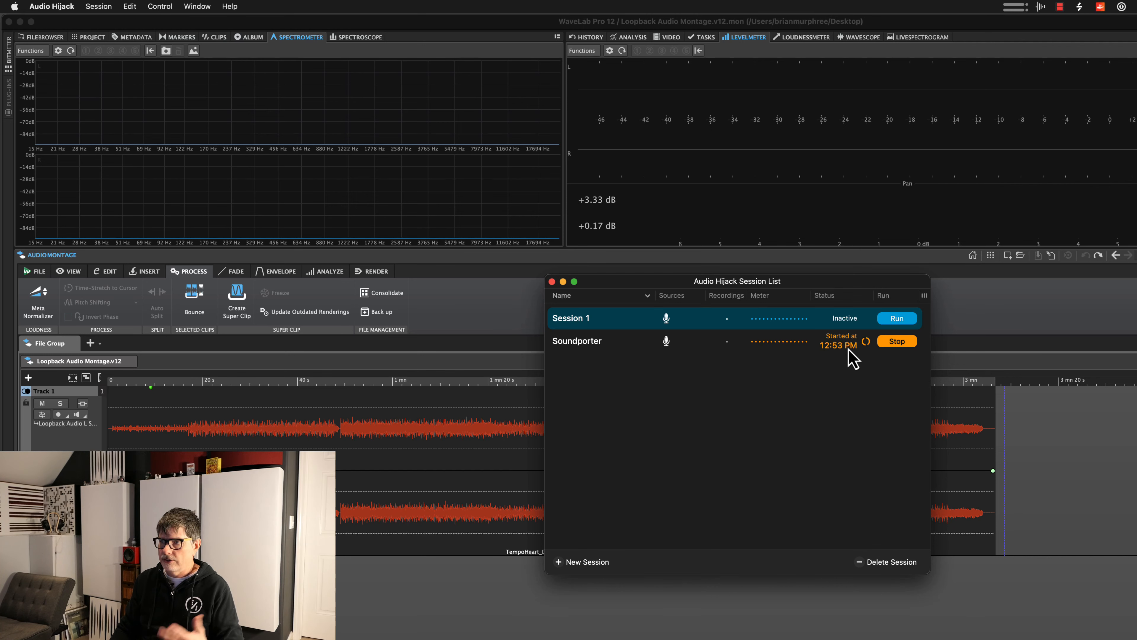
Open the Soundporter session and examine its Peak/RMS block's meter and menu bar display option.
double_click(571, 341)
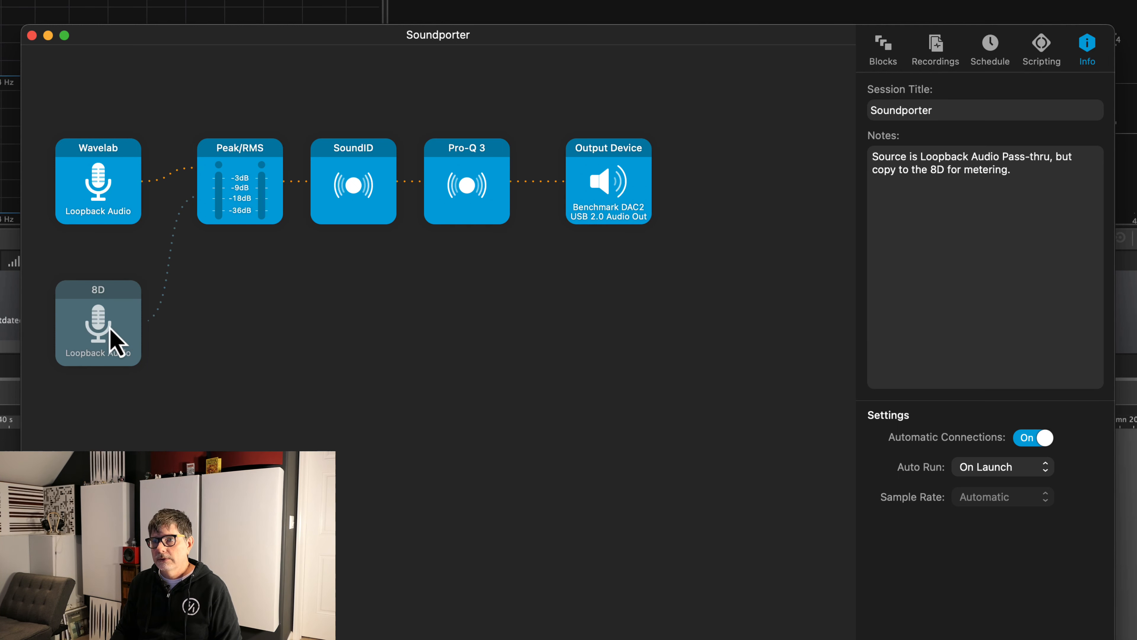
click(248, 204)
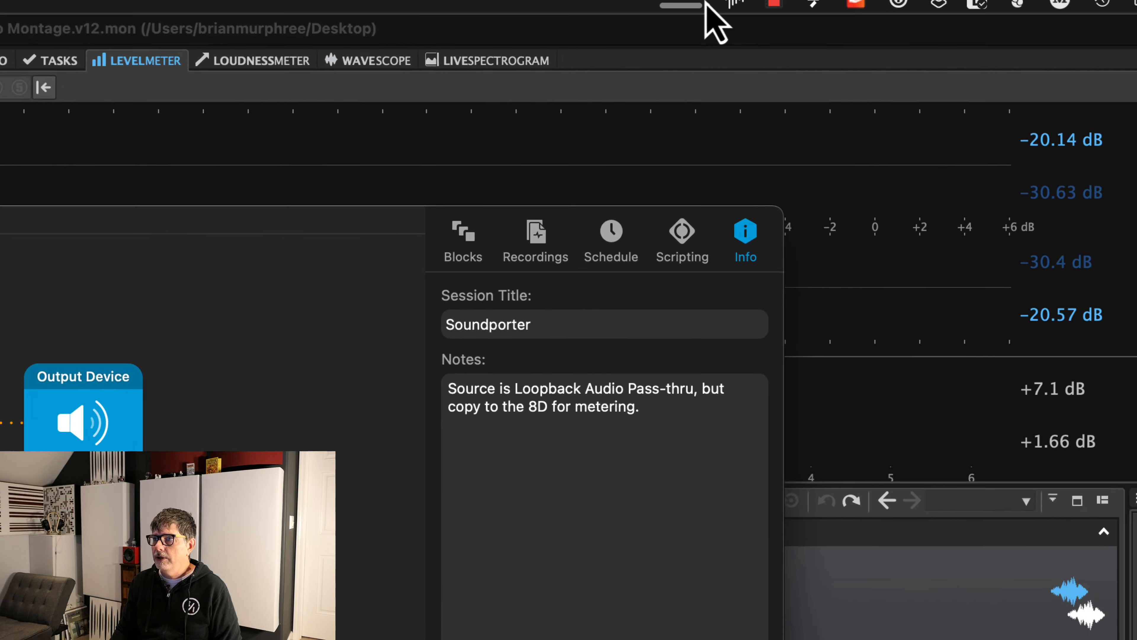
click(639, 15)
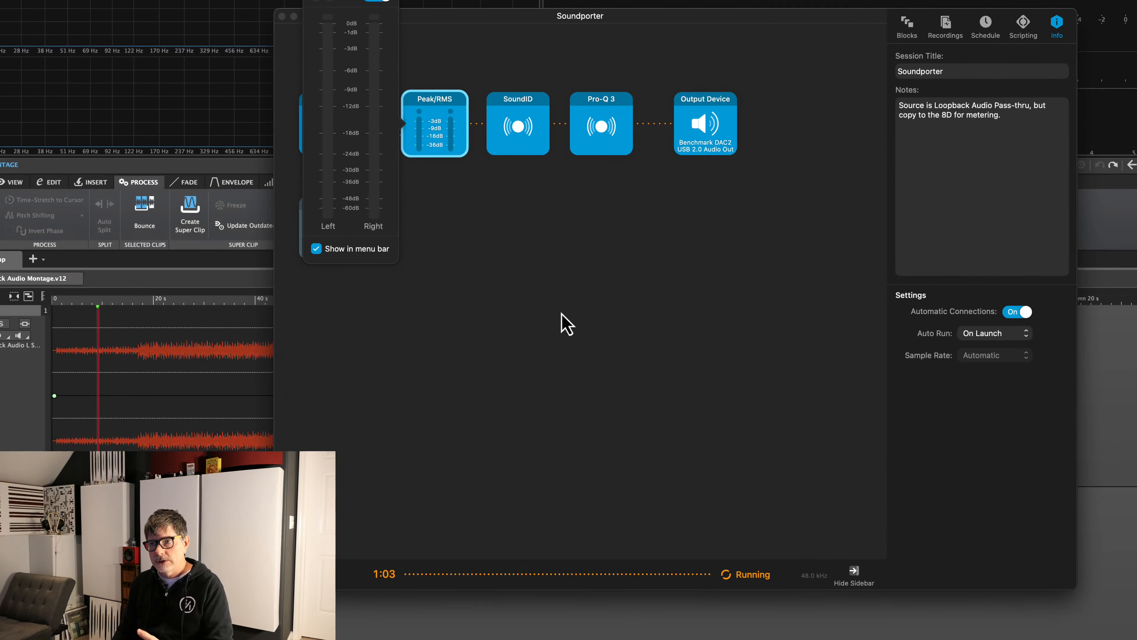
Close the Peak/RMS meter, then examine the SoundID and Pro-Q 3 blocks' plug-in windows in the Soundporter session and close them.
click(563, 315)
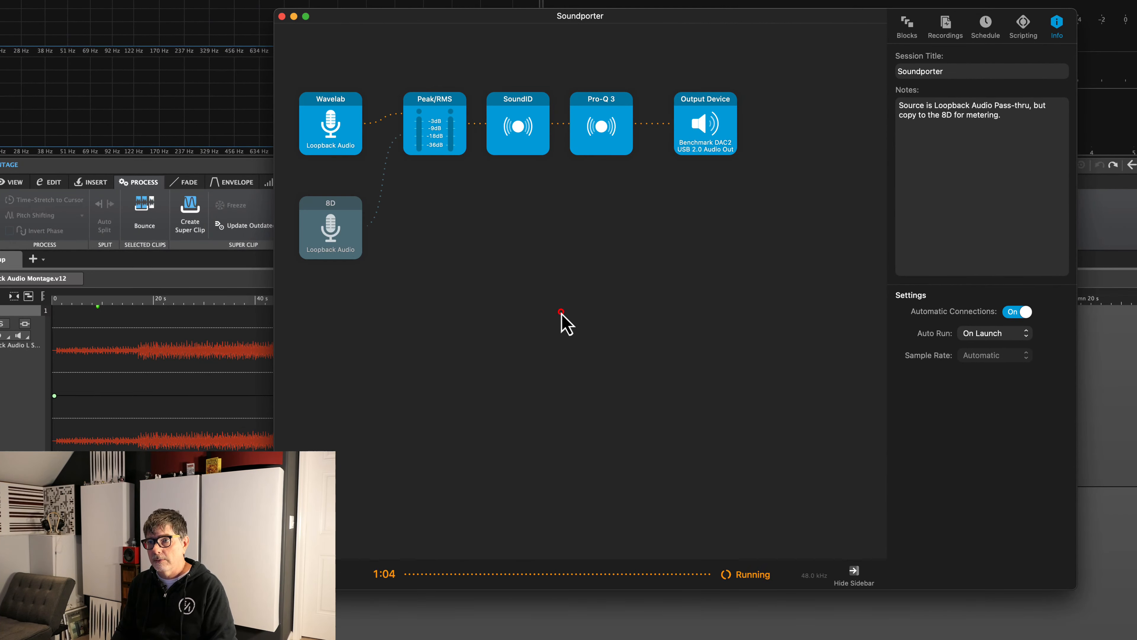
click(525, 135)
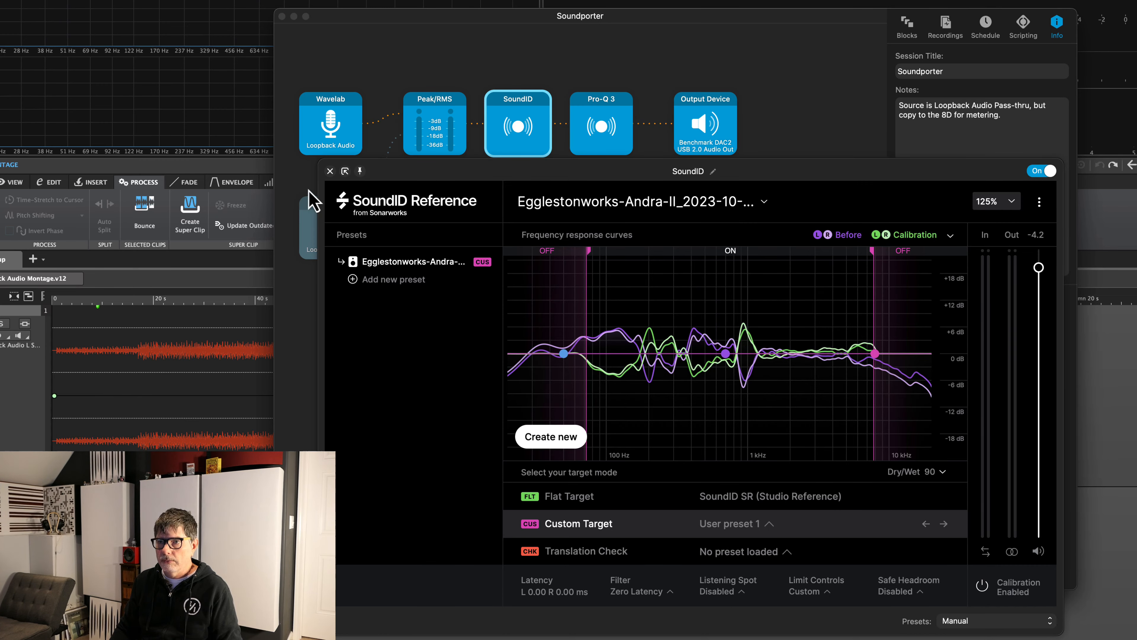
click(330, 170)
click(601, 123)
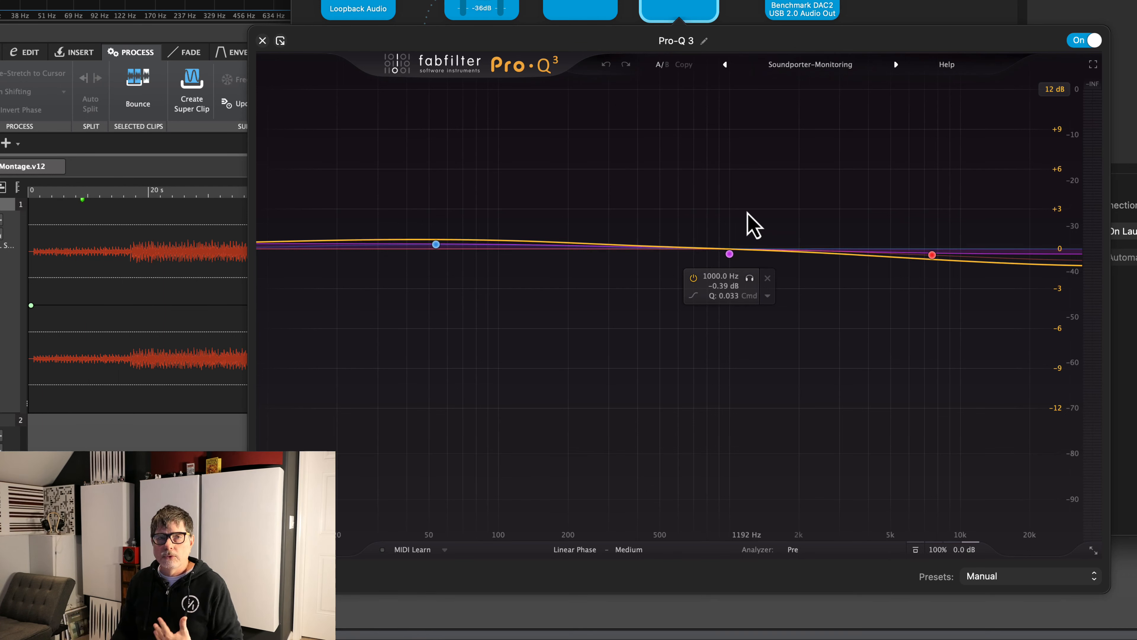
click(262, 41)
Examine the Output Device block's audio device and channel settings, then review the SoundID block once more and close it.
click(789, 4)
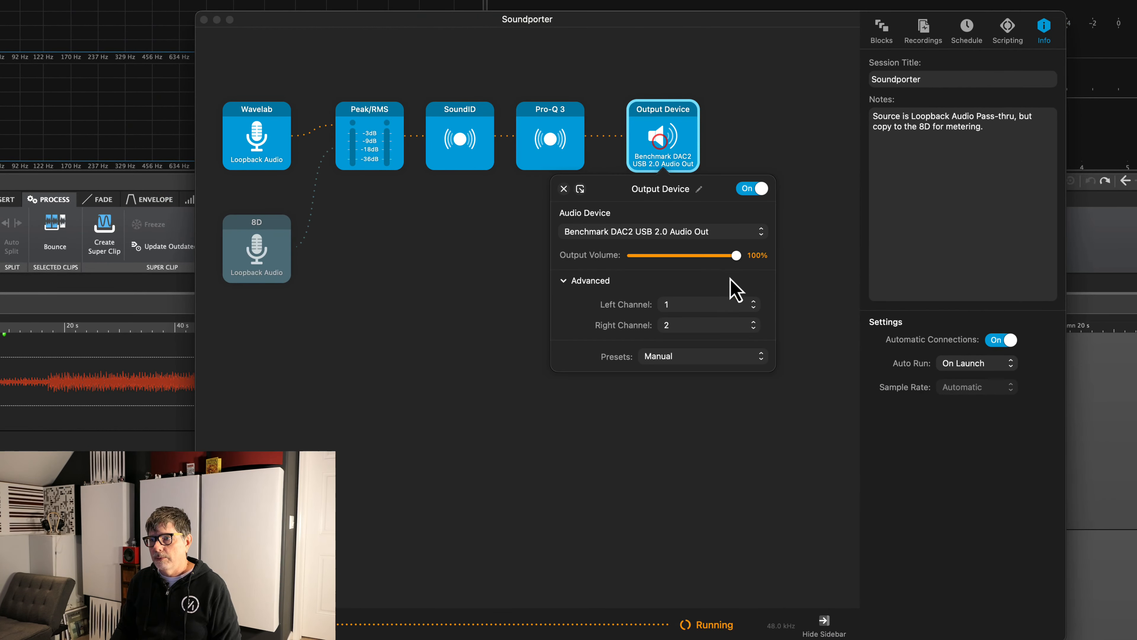
click(989, 221)
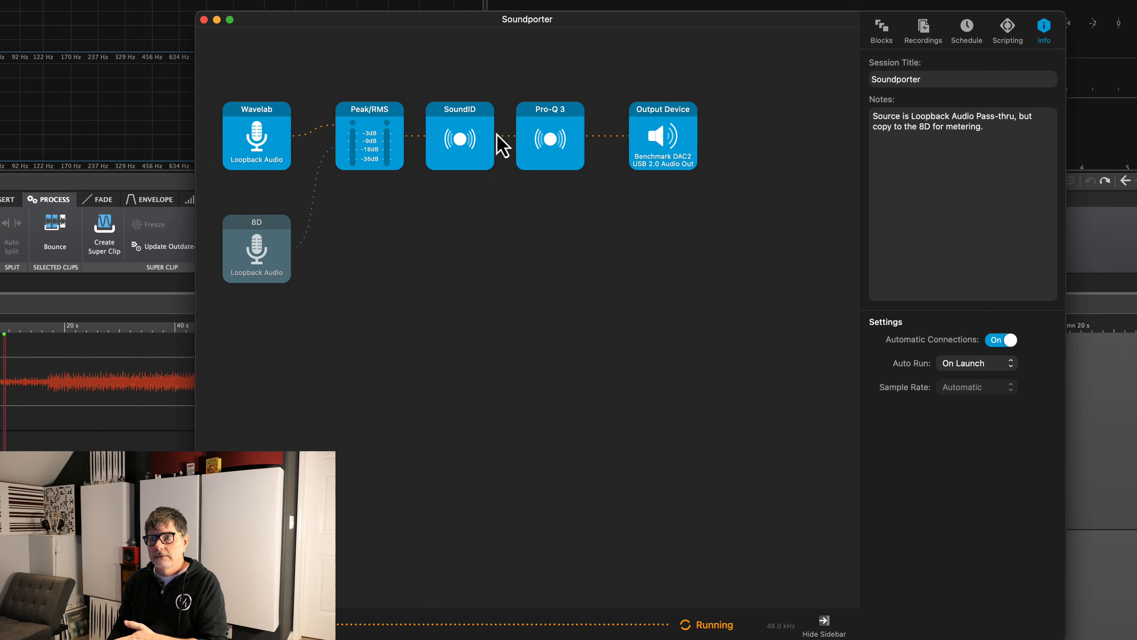
click(524, 157)
click(449, 148)
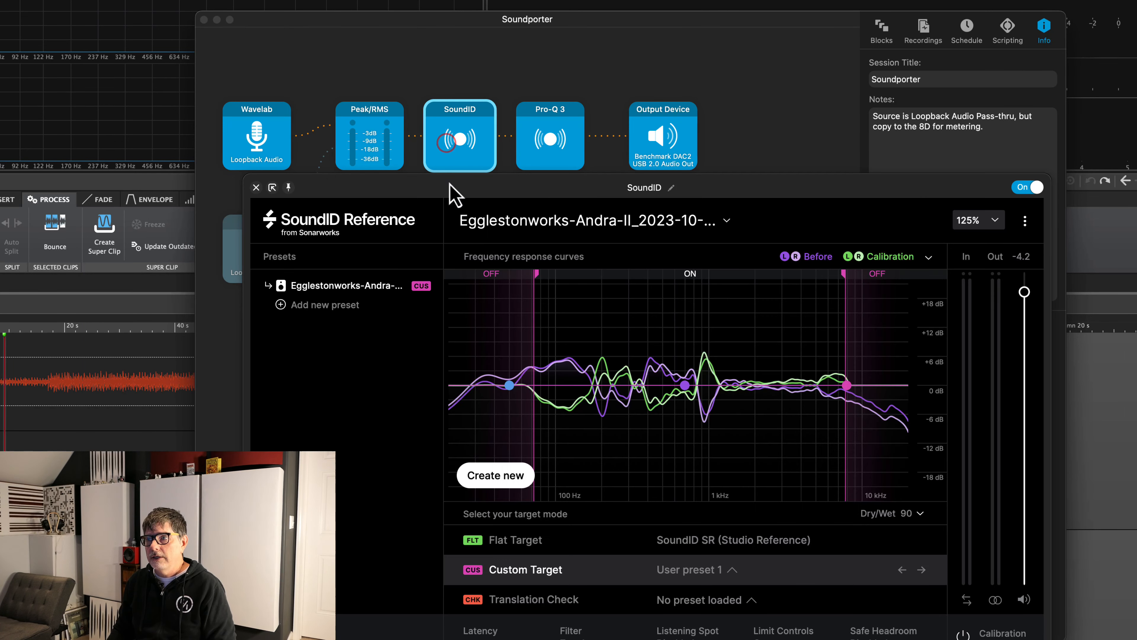
click(256, 187)
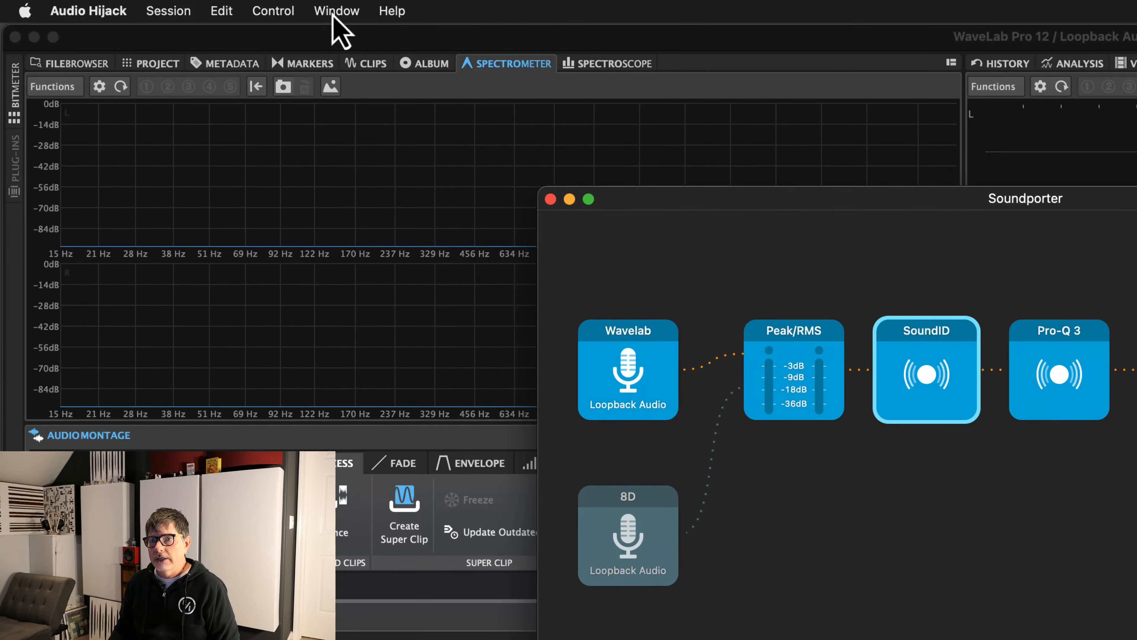
Open Audio Hijack's Script Library beside the session blocks and review the Disable SoundID-EQ, Enable SoundID-EQ and Switch to 8D input scripts.
click(164, 5)
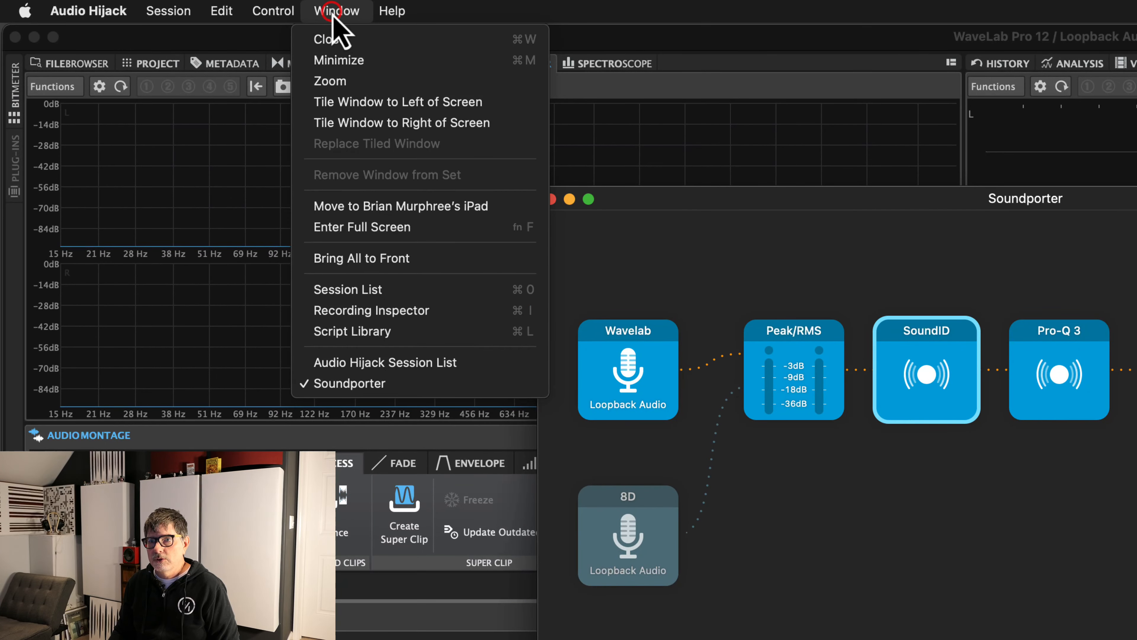
click(360, 332)
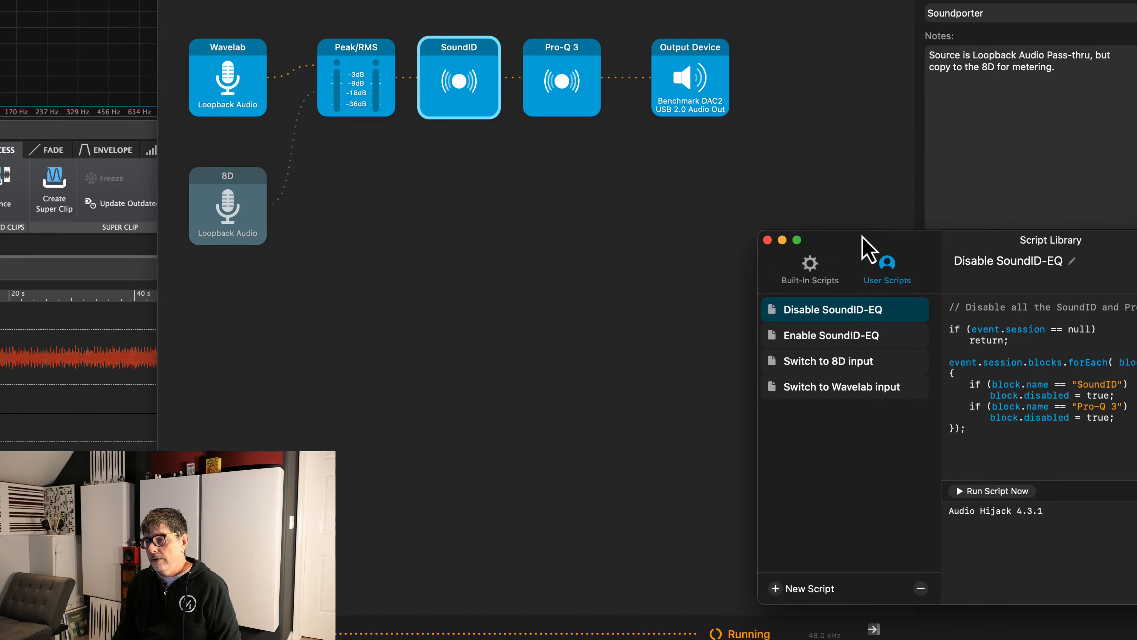
drag(861, 236, 503, 221)
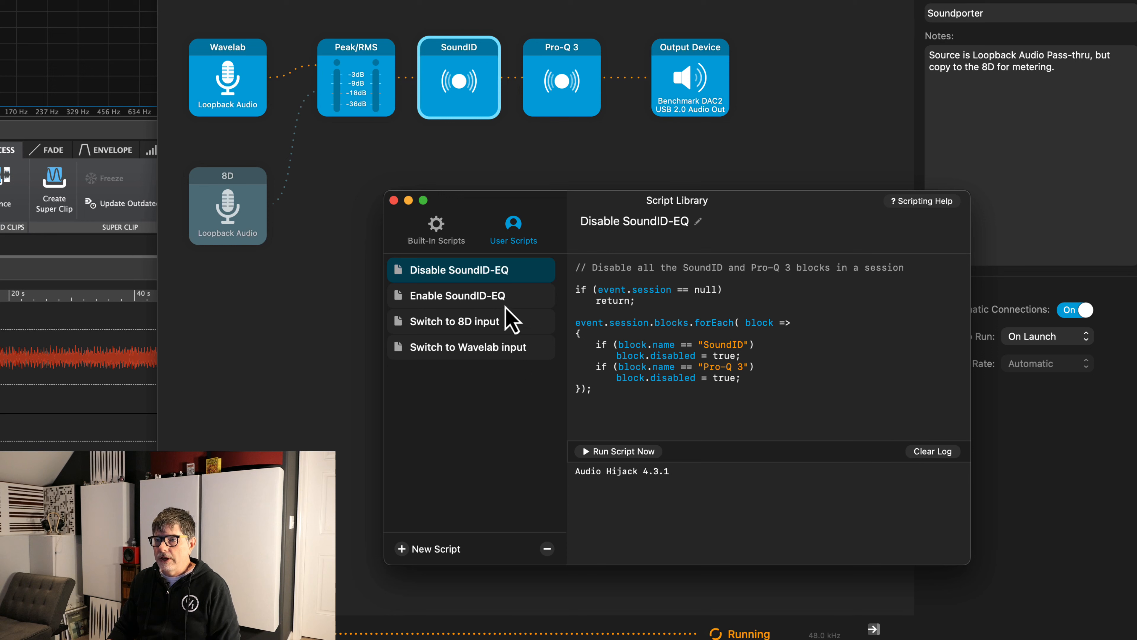
click(491, 296)
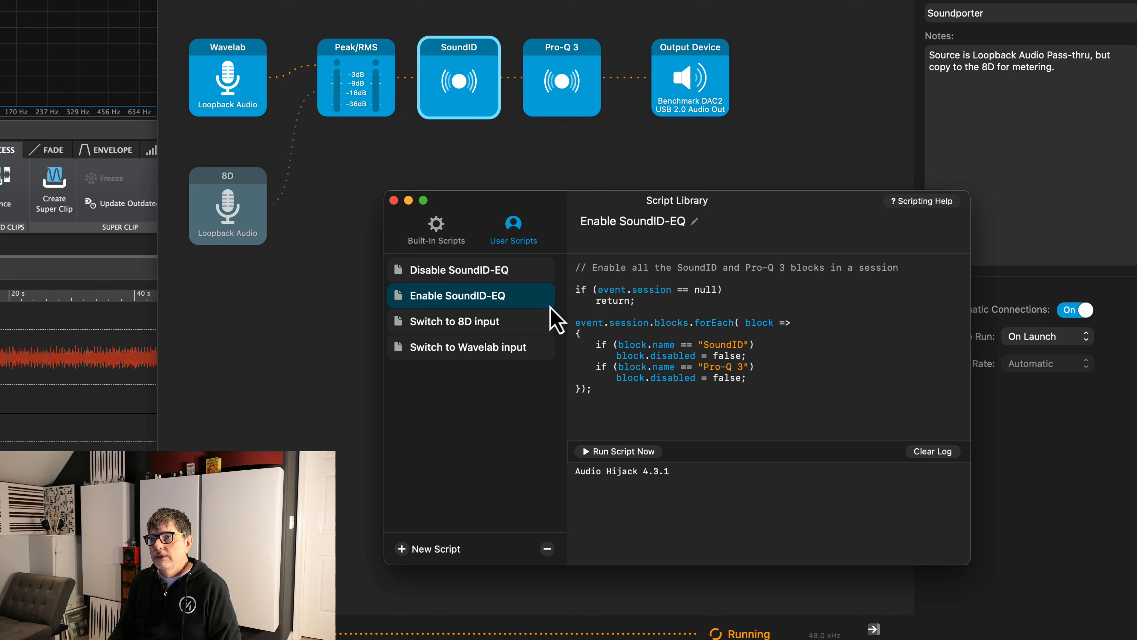
click(495, 321)
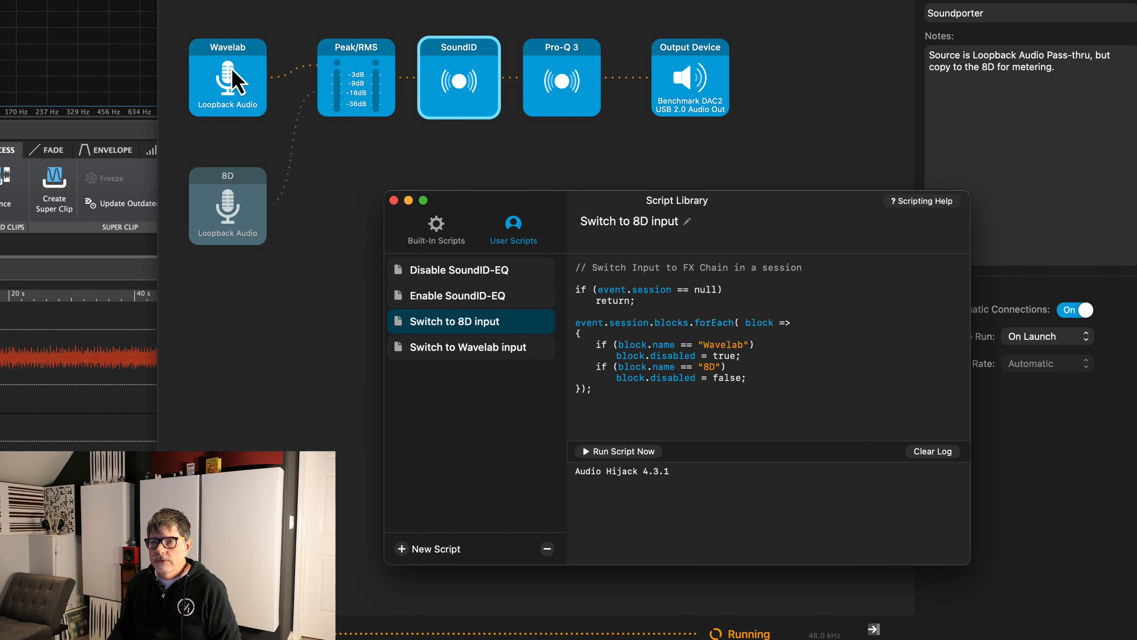
Bring the Script Library back to the front, review the Switch to Wavelab input script, and close the library.
click(231, 80)
click(574, 197)
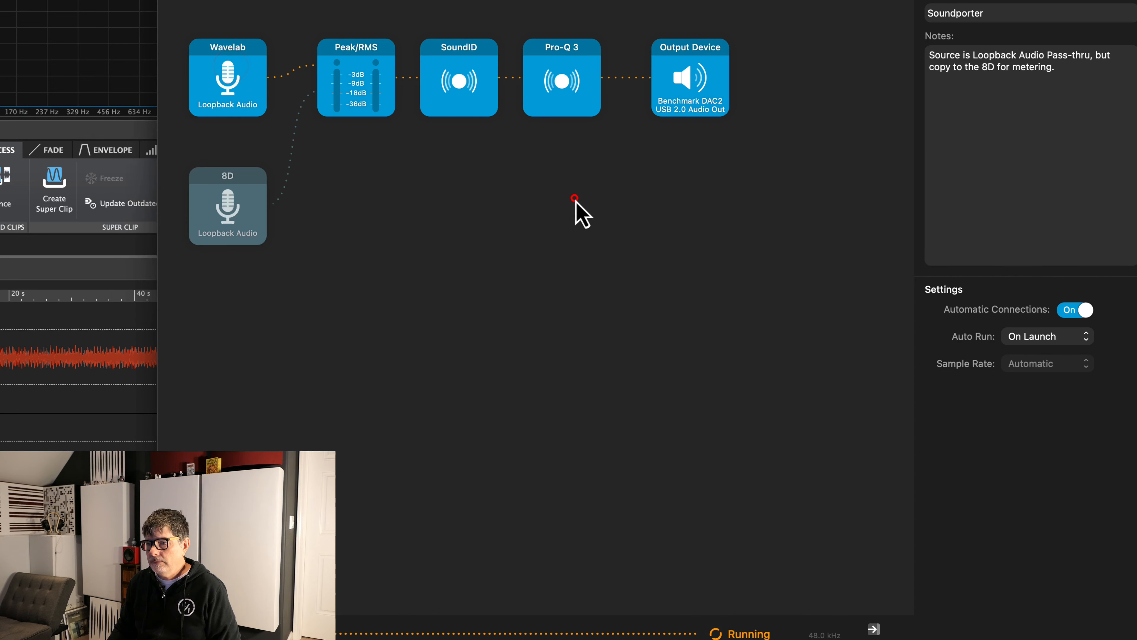
key(ctrl+Up)
click(979, 631)
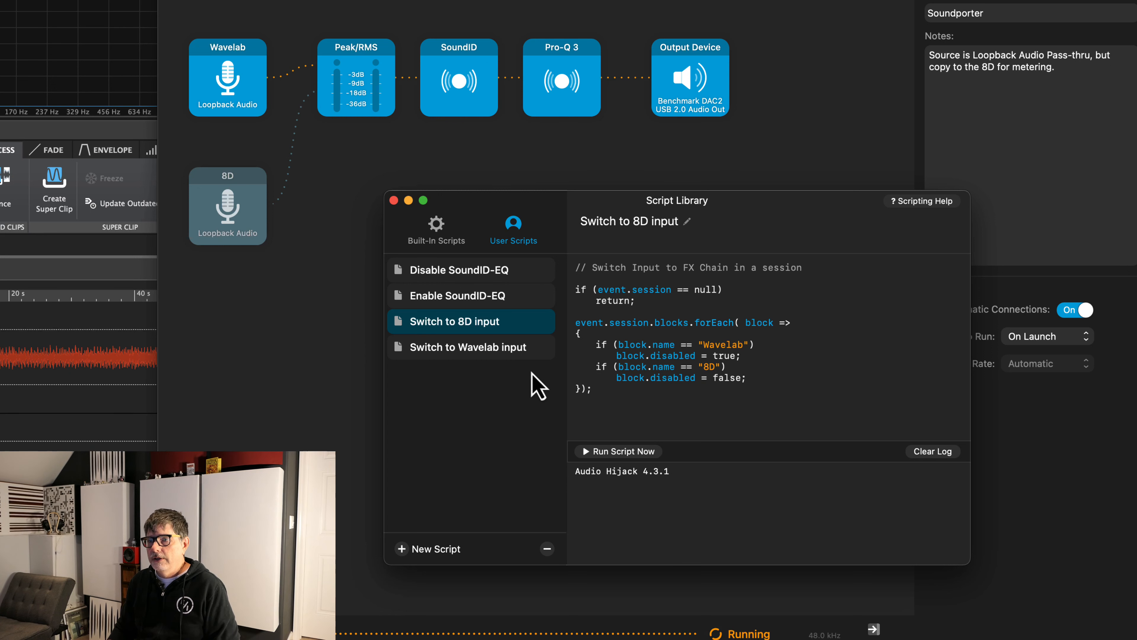
click(495, 352)
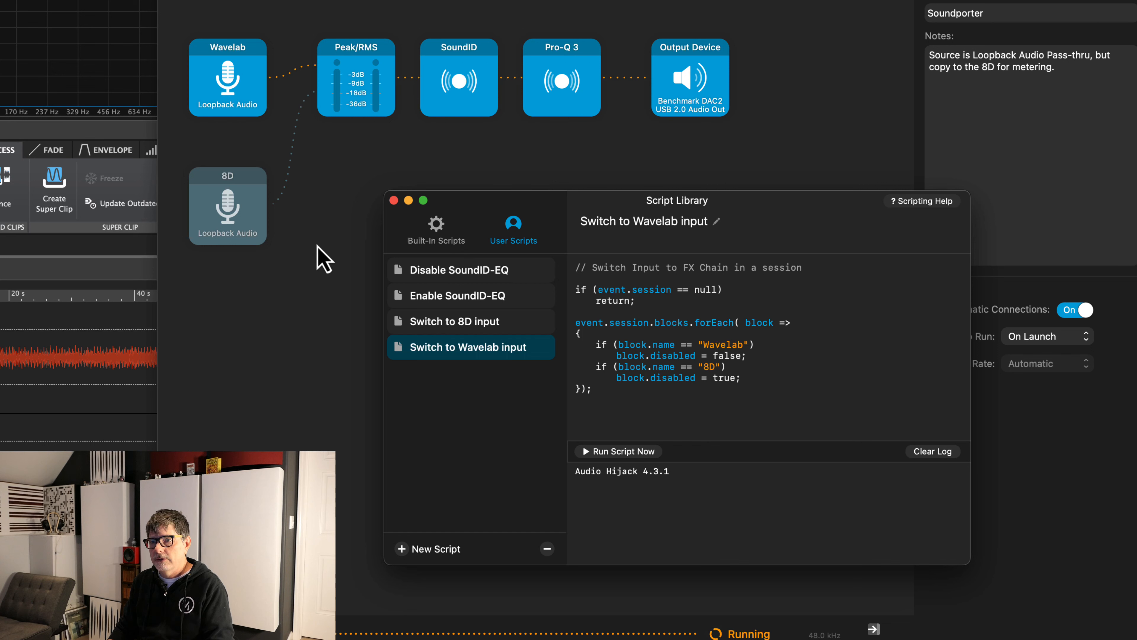
click(394, 200)
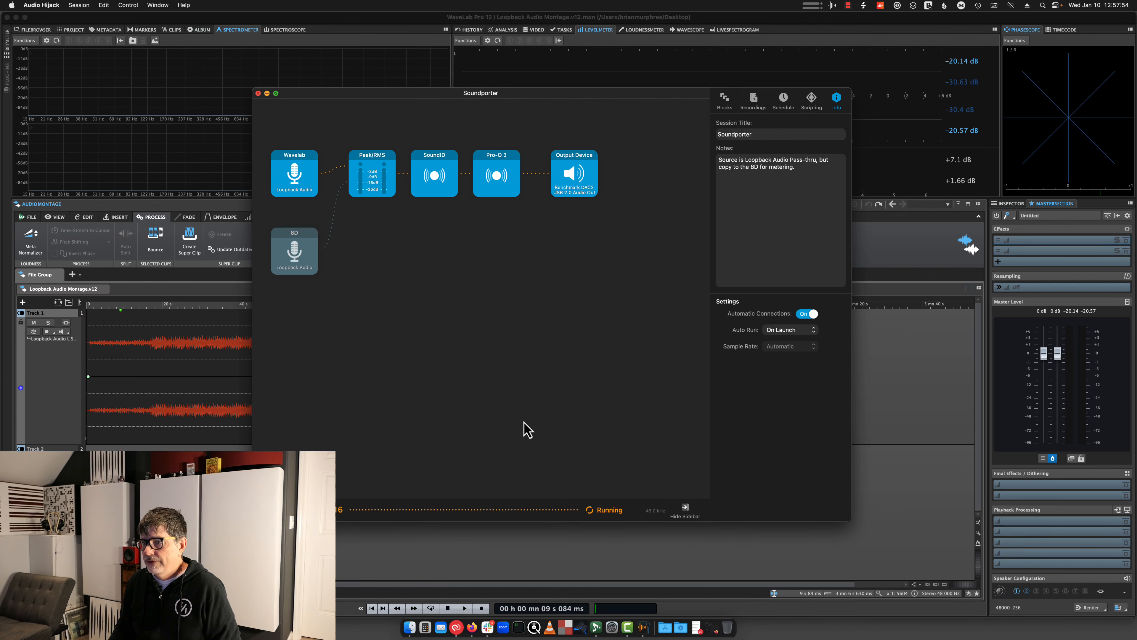
Launch Shortcuts from the Applications folder, place it below the session blocks, and inspect the Disable Room Calibration shortcut before closing its editor.
click(664, 627)
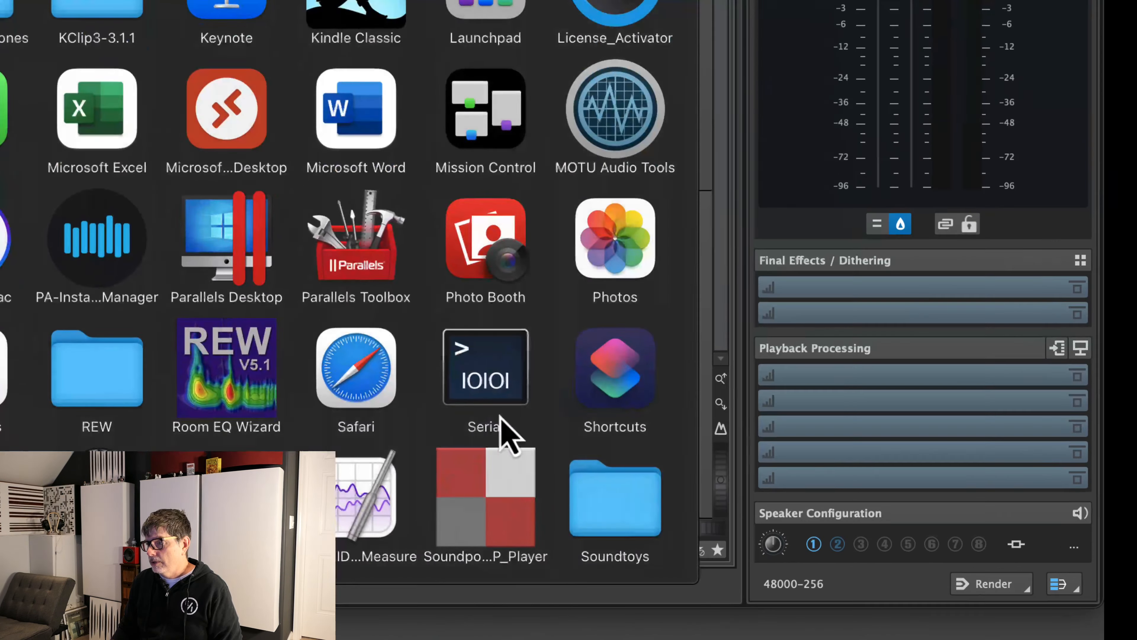
click(582, 405)
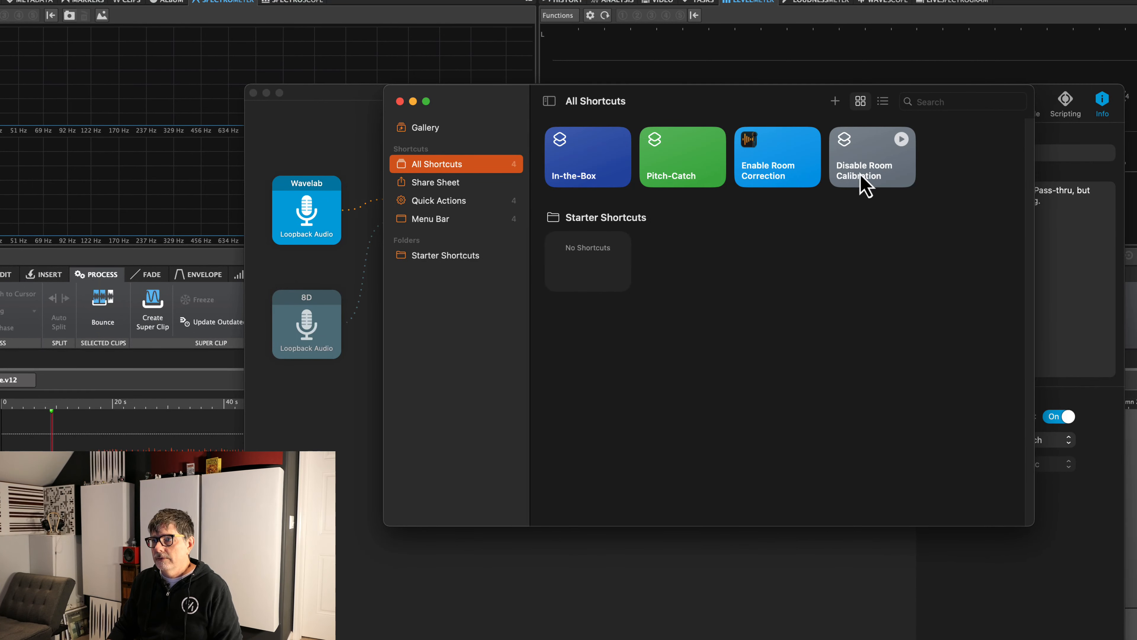
drag(753, 112, 985, 342)
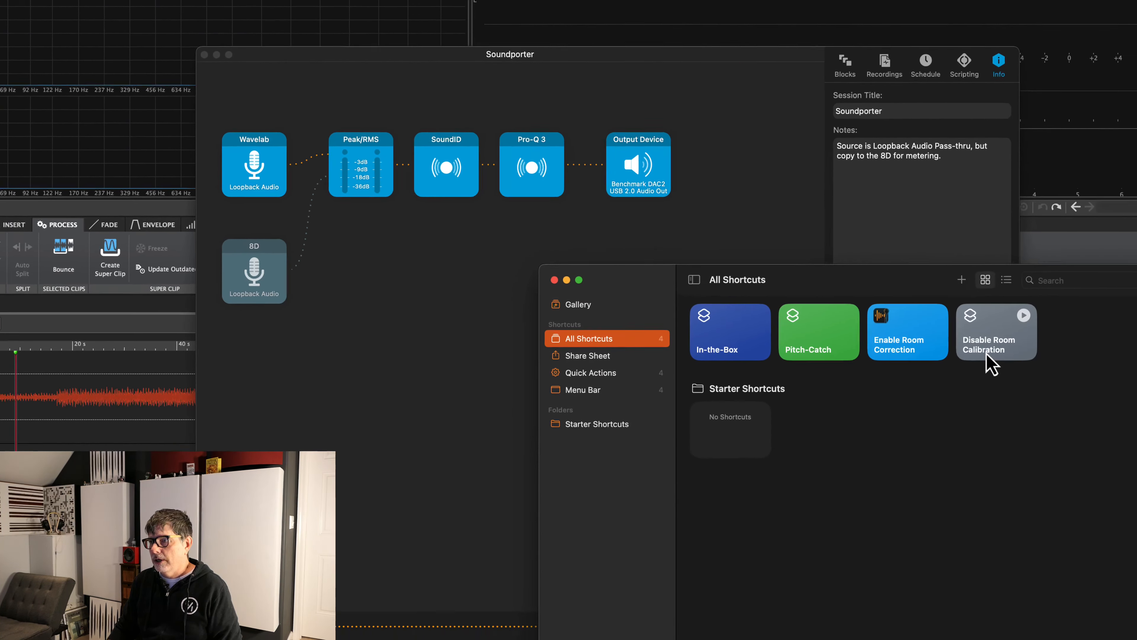
double_click(988, 355)
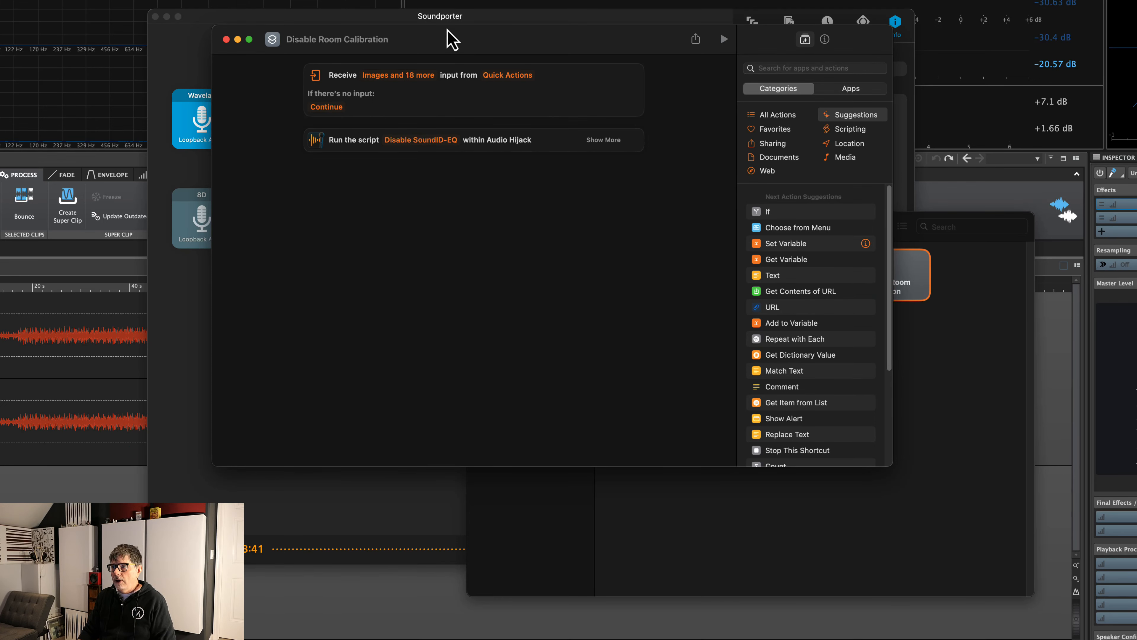
drag(448, 30, 531, 172)
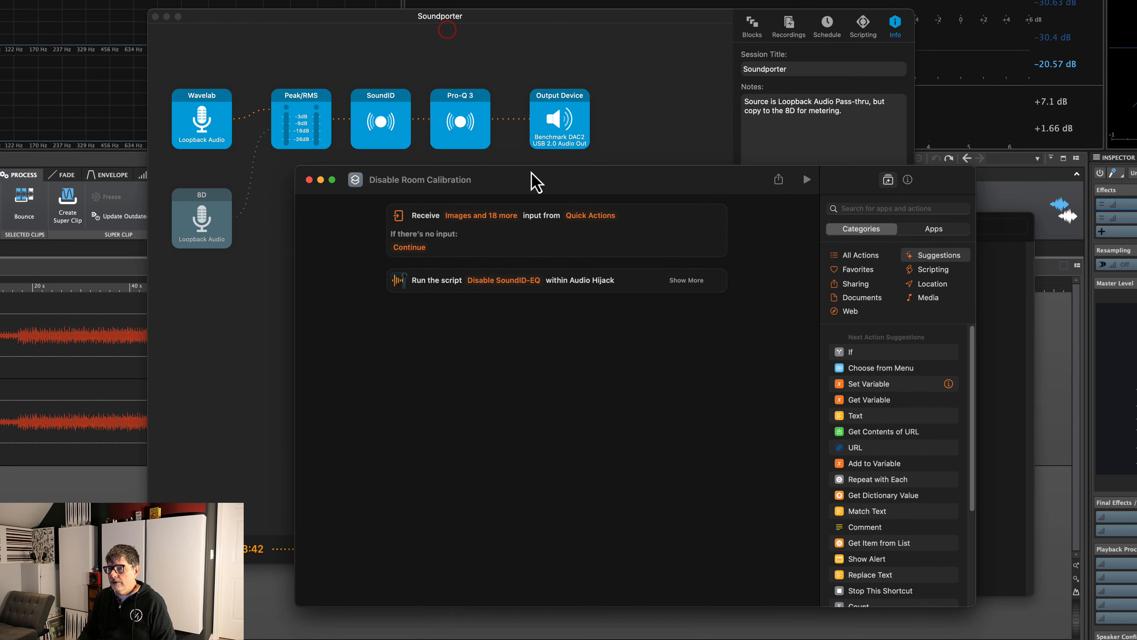
click(309, 180)
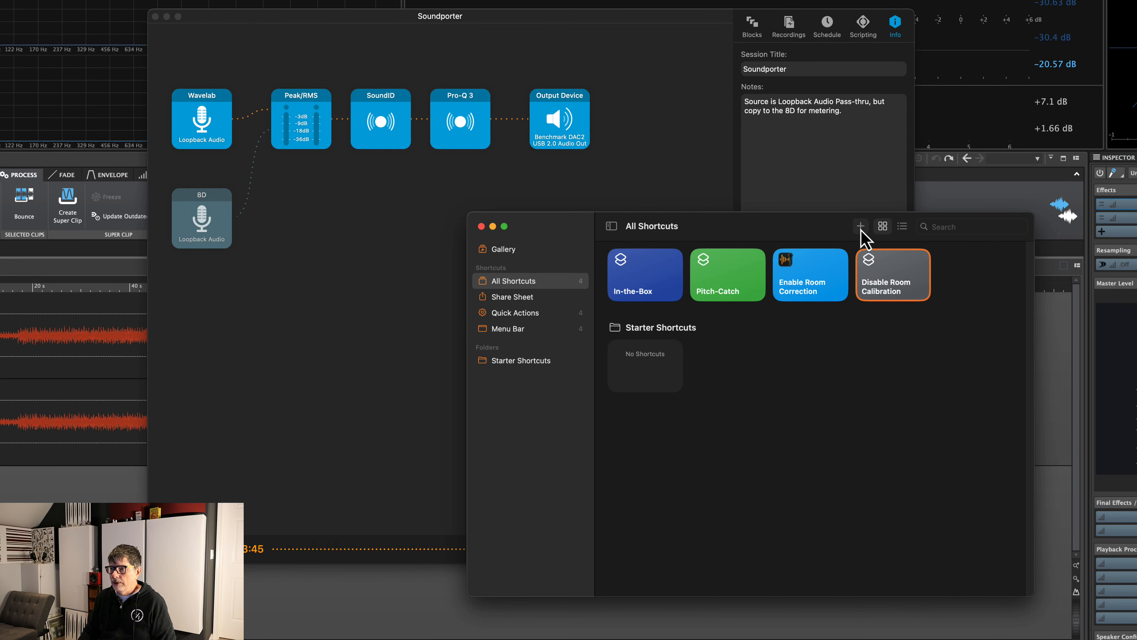
Reopen the Disable Room Calibration shortcut for editing and examine the Audio Hijack actions available, including Run a Script.
right_click(914, 279)
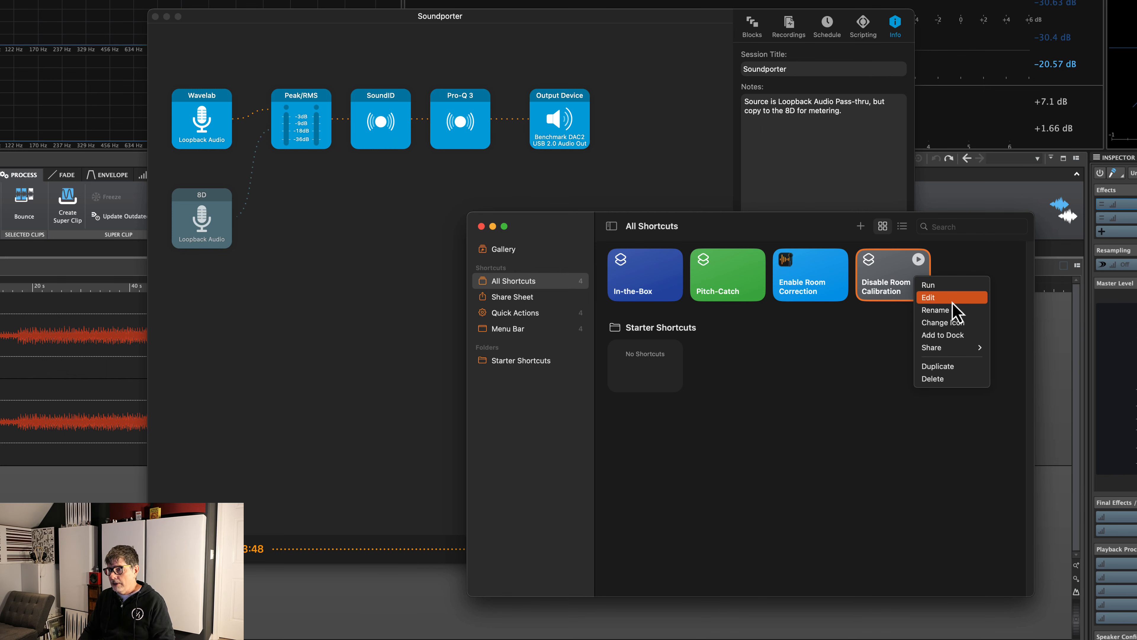
click(878, 386)
double_click(888, 291)
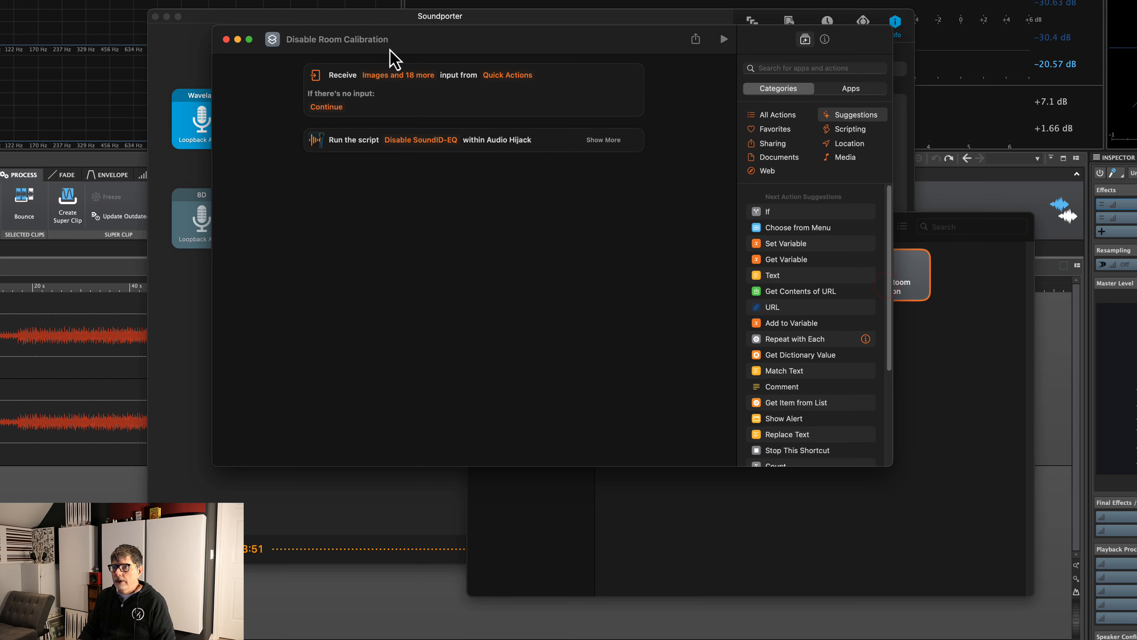
drag(391, 43, 492, 145)
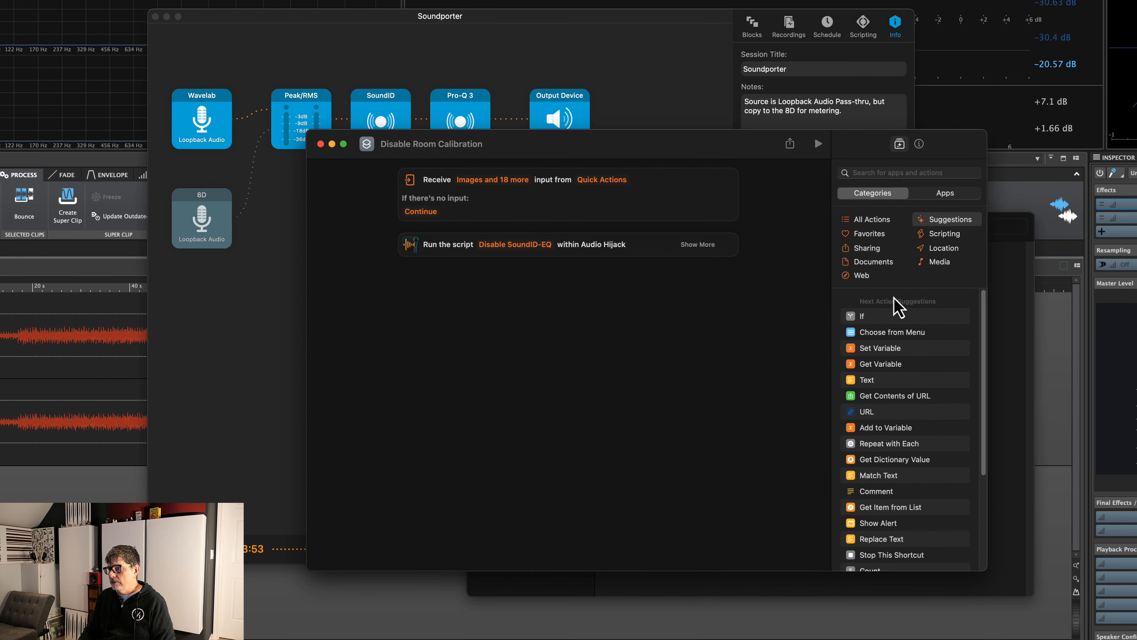
click(934, 195)
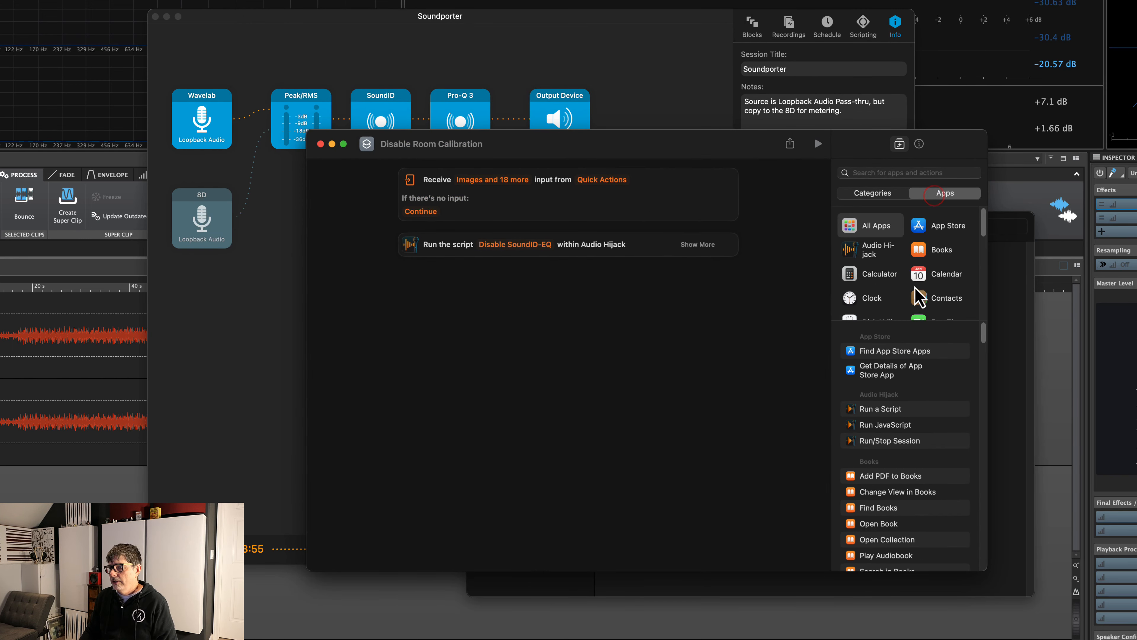
click(878, 254)
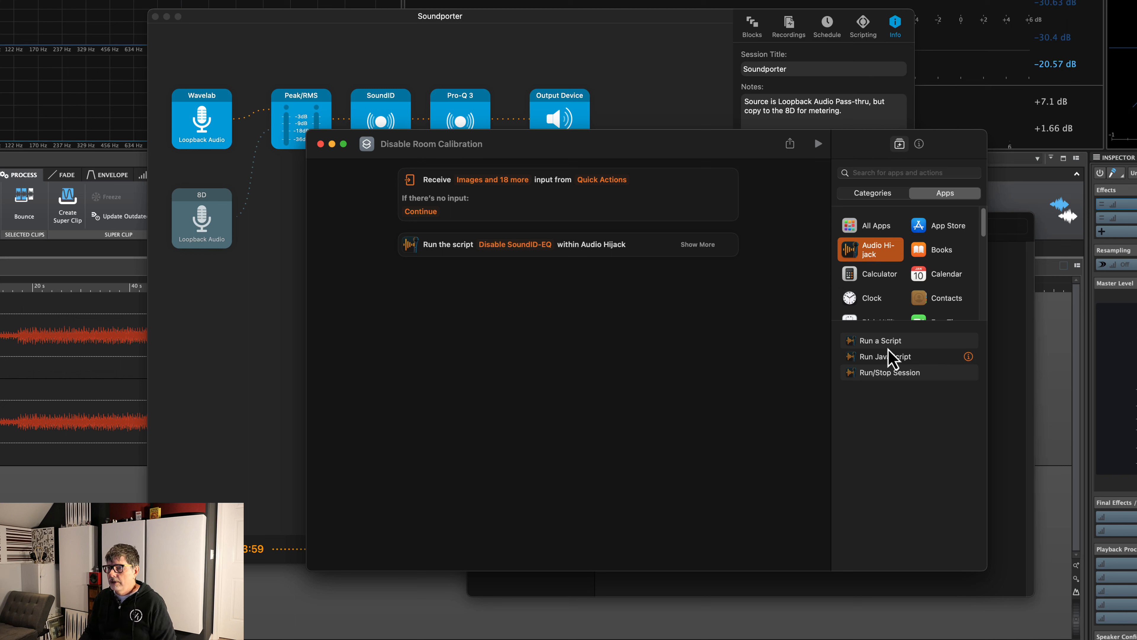
drag(887, 344, 917, 344)
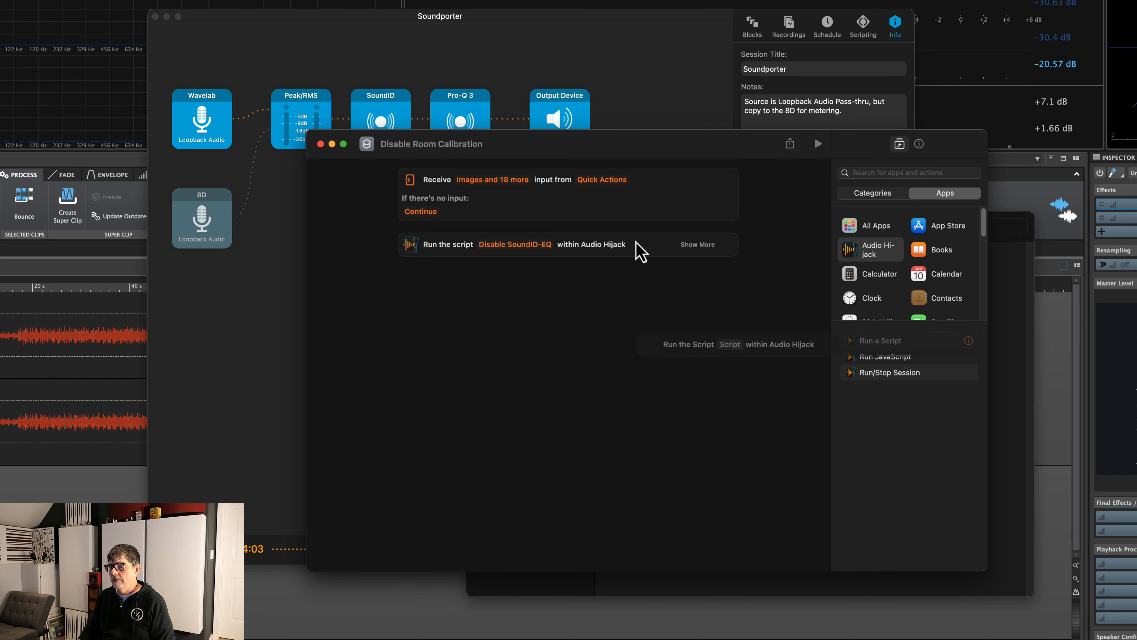
Review the shortcut's Disable SoundID-EQ script choice and Soundporter session setting, run the shortcut, and close its editor.
click(517, 245)
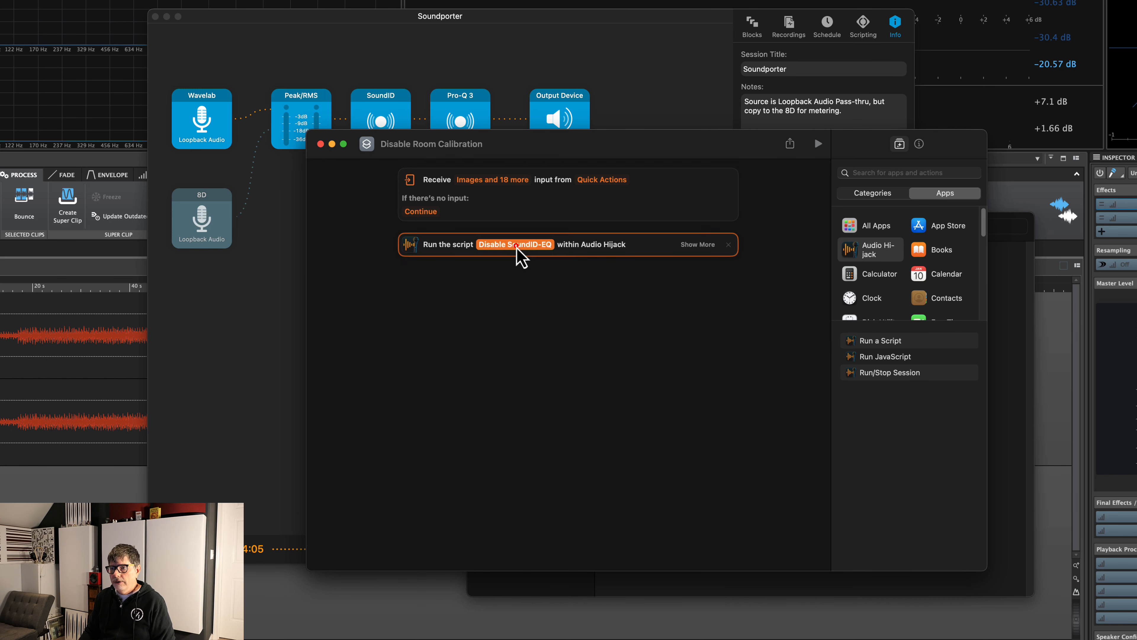
scroll(523, 321, down, 3)
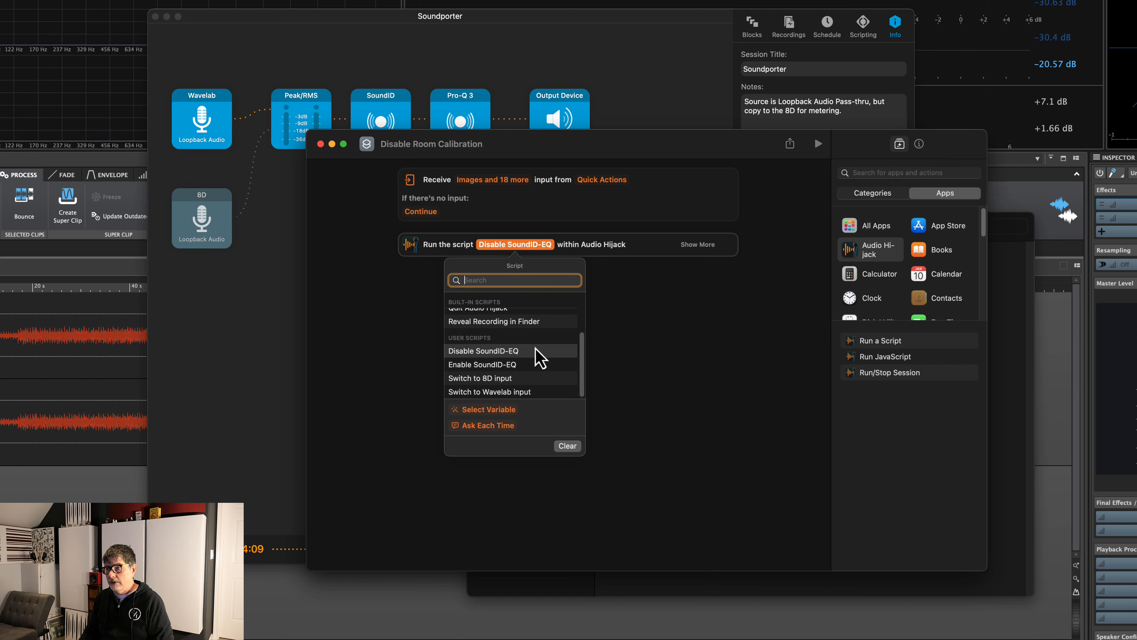
click(665, 339)
click(706, 246)
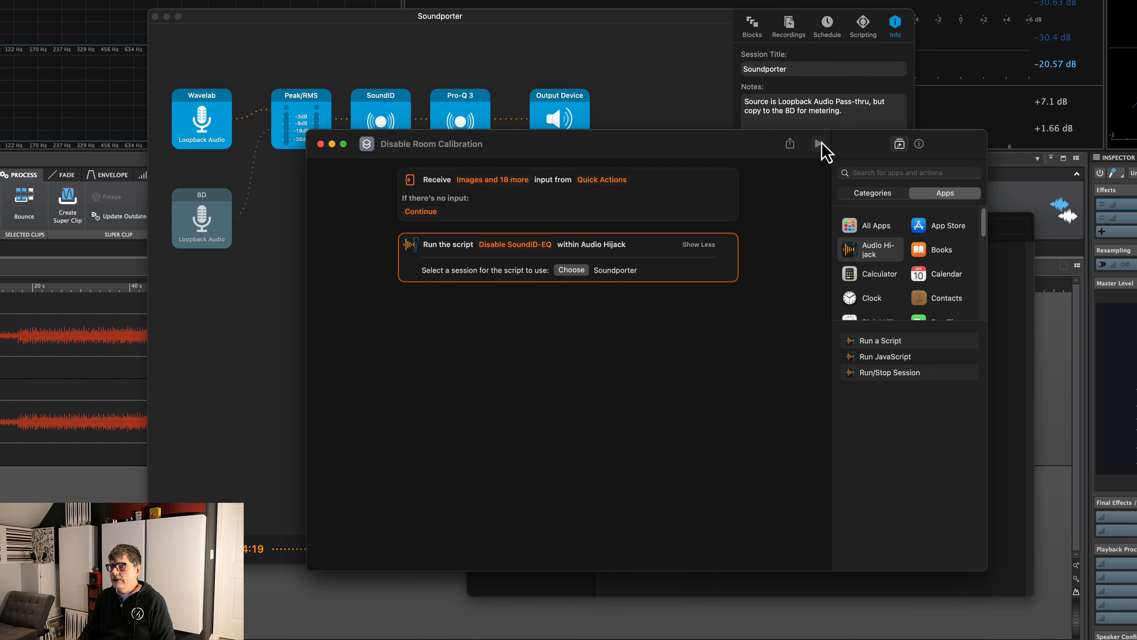
drag(823, 140, 806, 200)
click(815, 202)
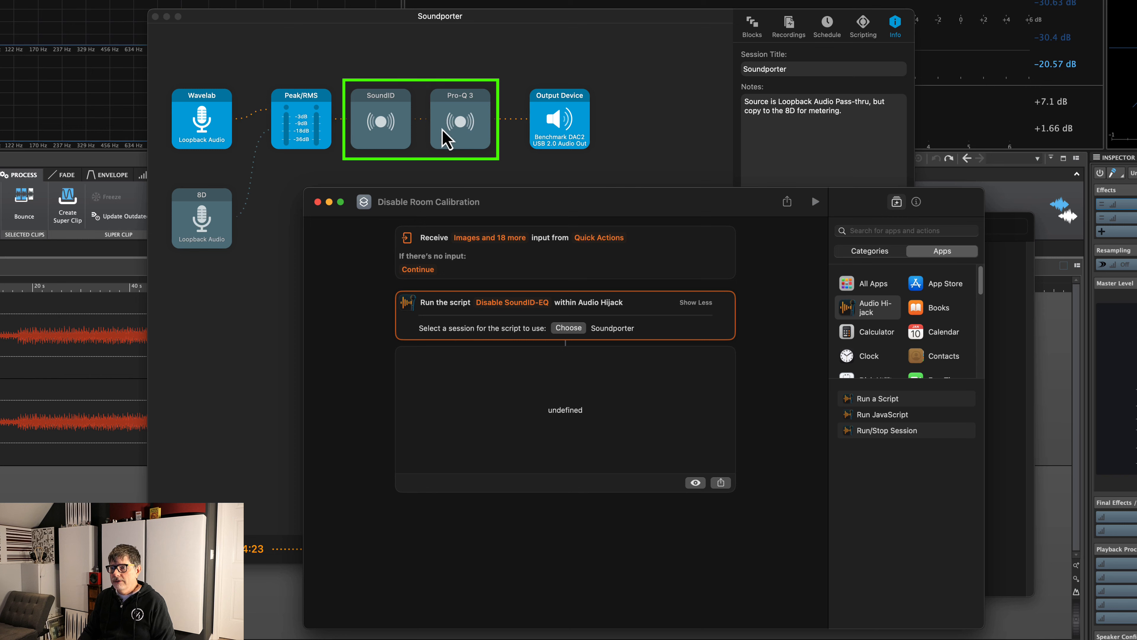
click(317, 202)
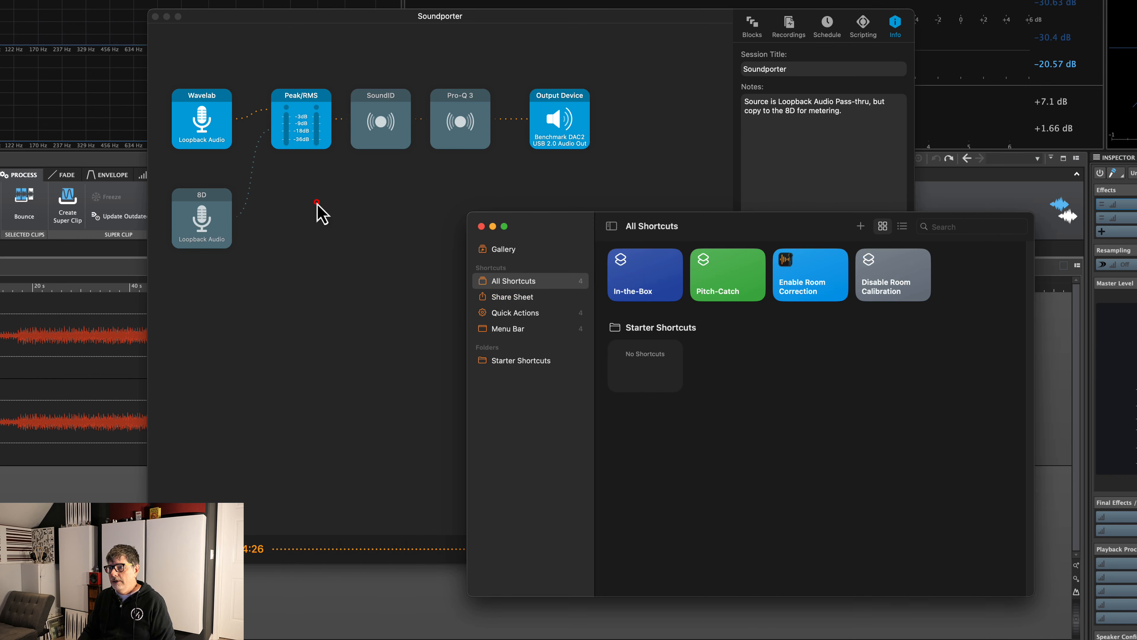
Open the Enable Room Correction shortcut, run it on the session's SoundID and Pro-Q 3 blocks, and close its editor.
double_click(787, 289)
drag(446, 63, 457, 297)
click(733, 273)
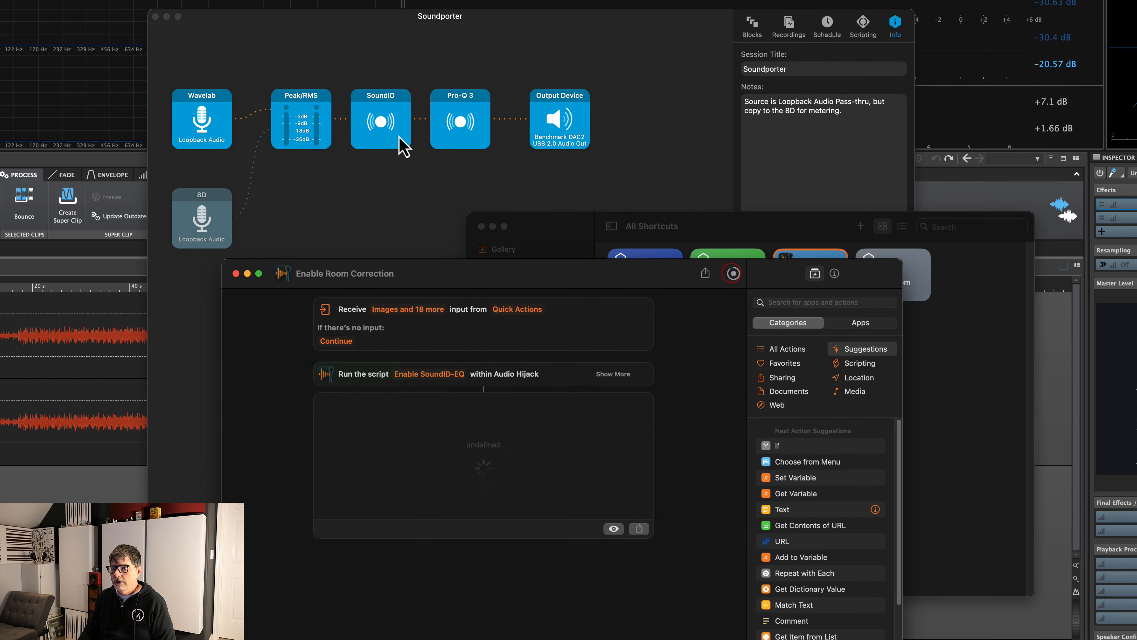
click(236, 273)
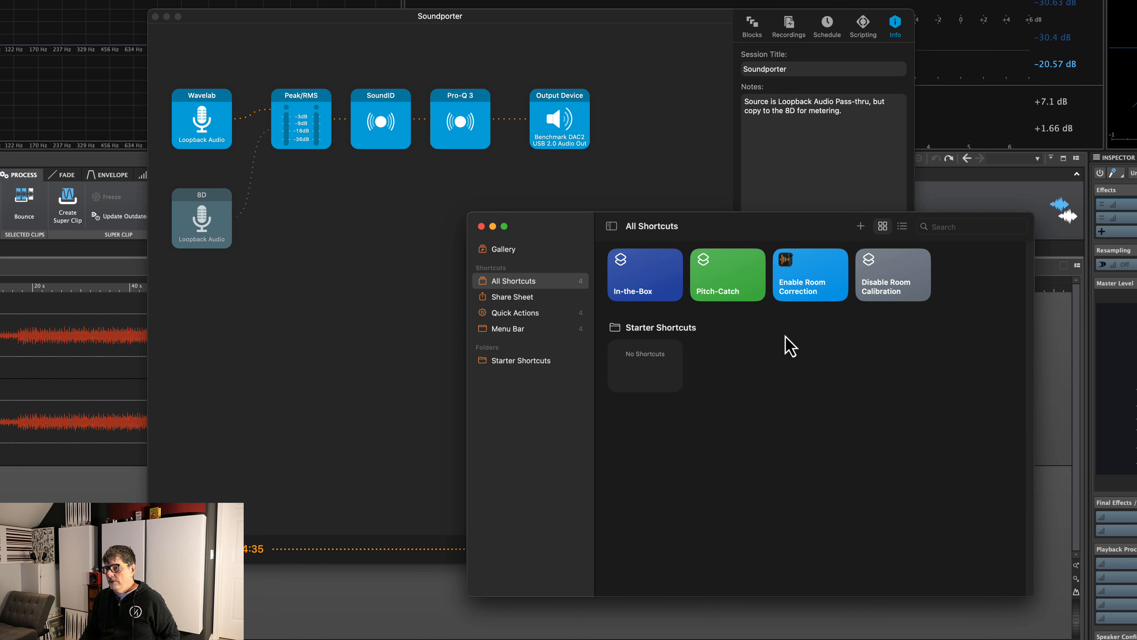
Review the Enable Room Correction shortcut's details and close its editor, and test disabling and re-enabling room correction with the assigned hotkeys.
double_click(800, 292)
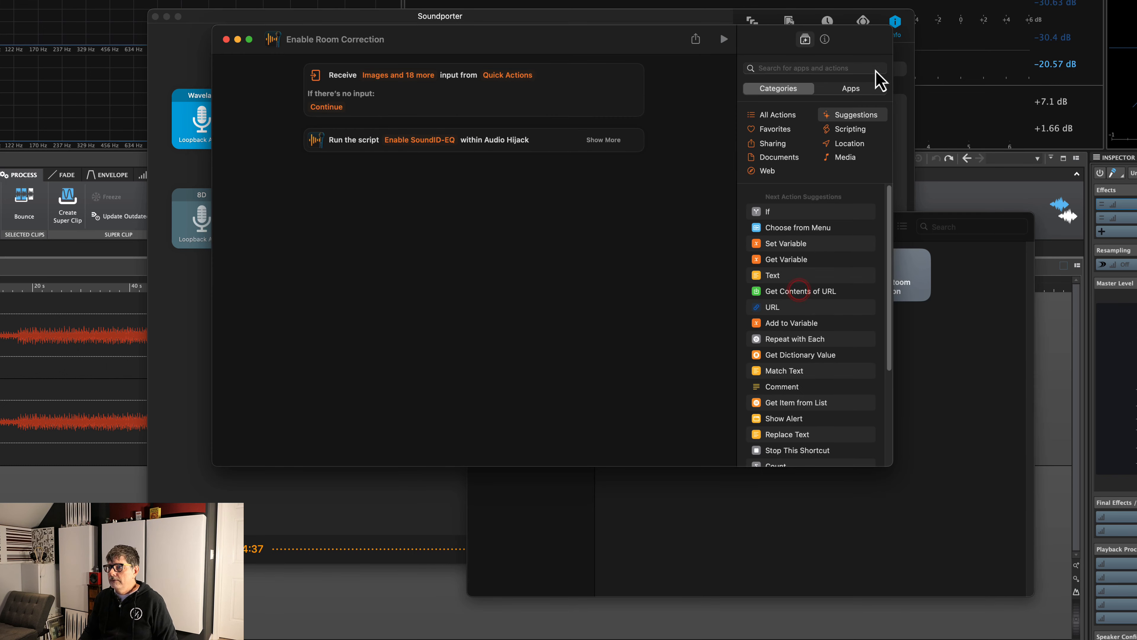
click(833, 138)
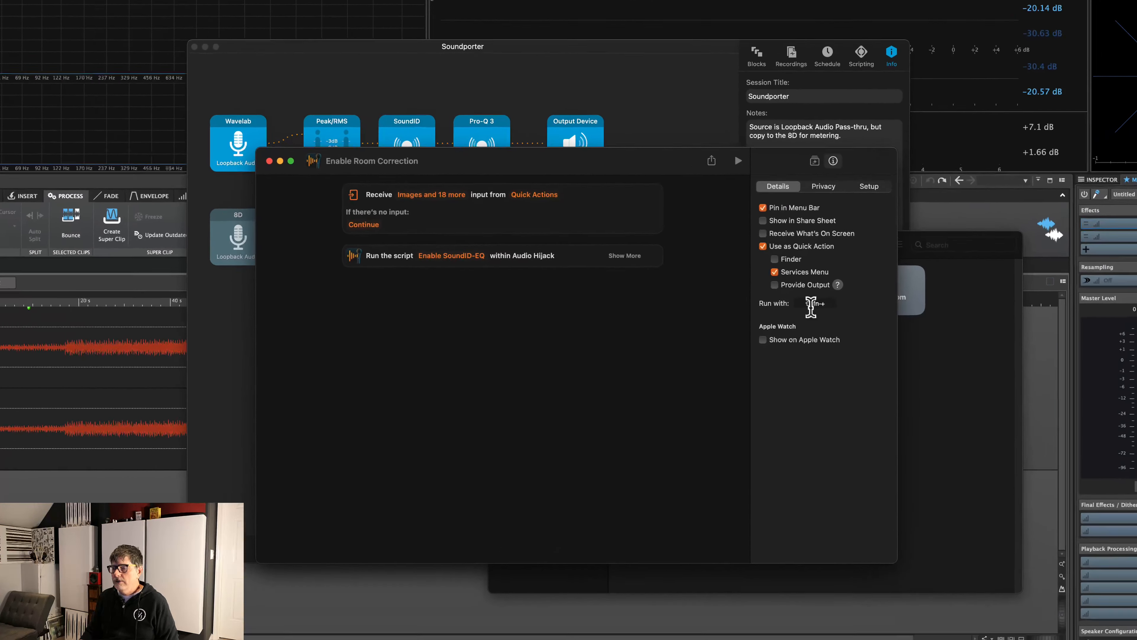
click(258, 155)
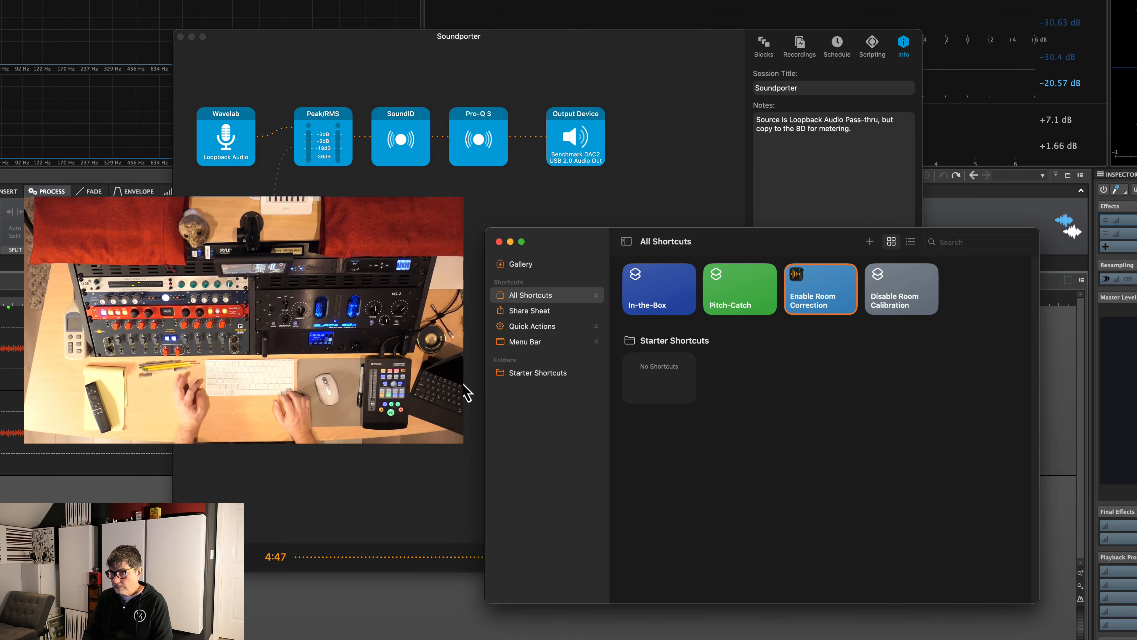
key(ctrl+alt+super+0)
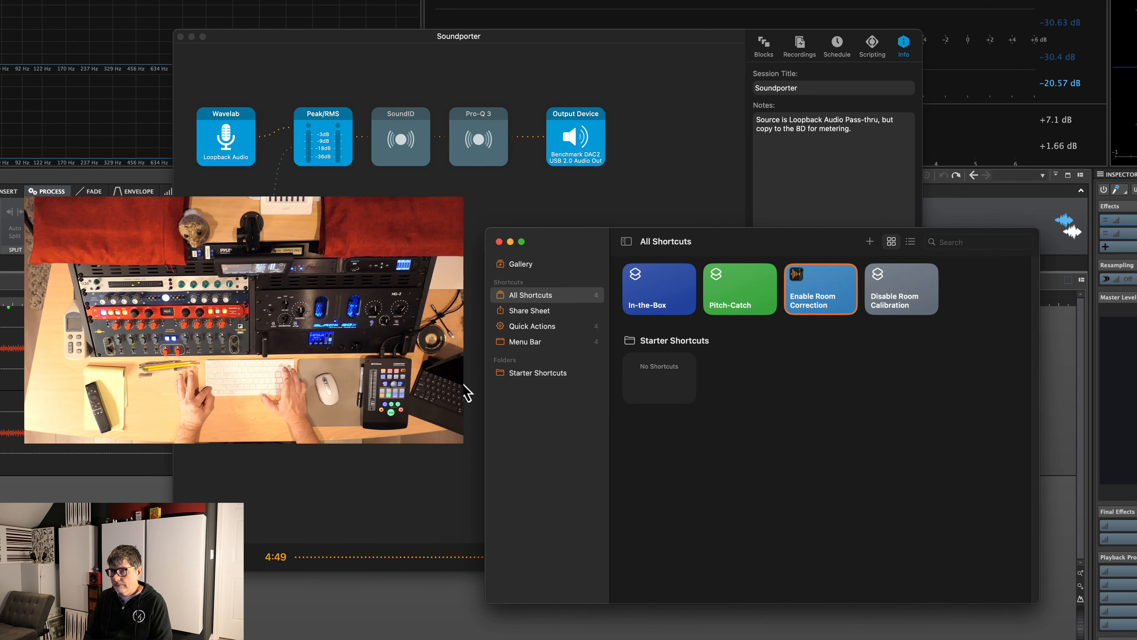
key(ctrl+alt+super+1)
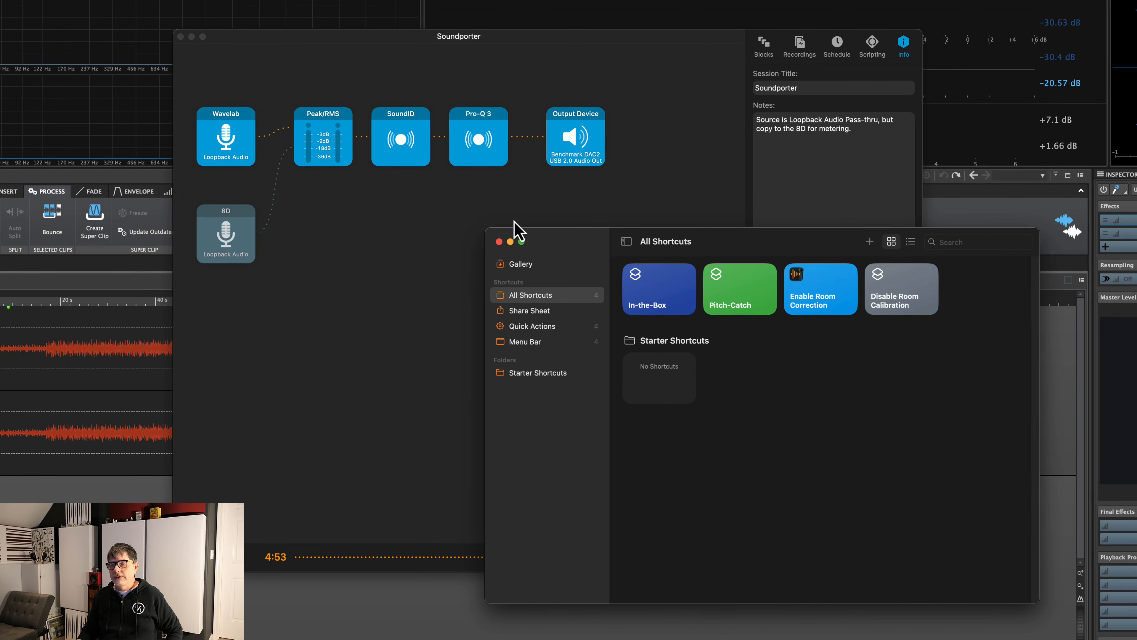
Open the Pitch-Catch shortcut and review its Switch to 8D input script choice and the session that the script uses.
mouse_move(734, 298)
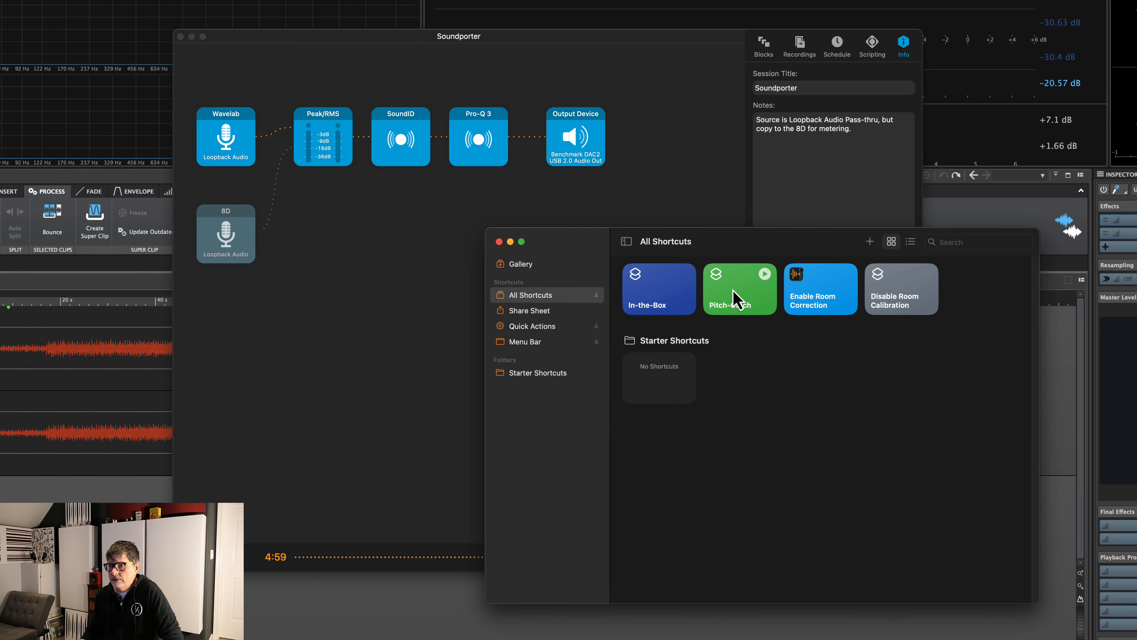
double_click(734, 298)
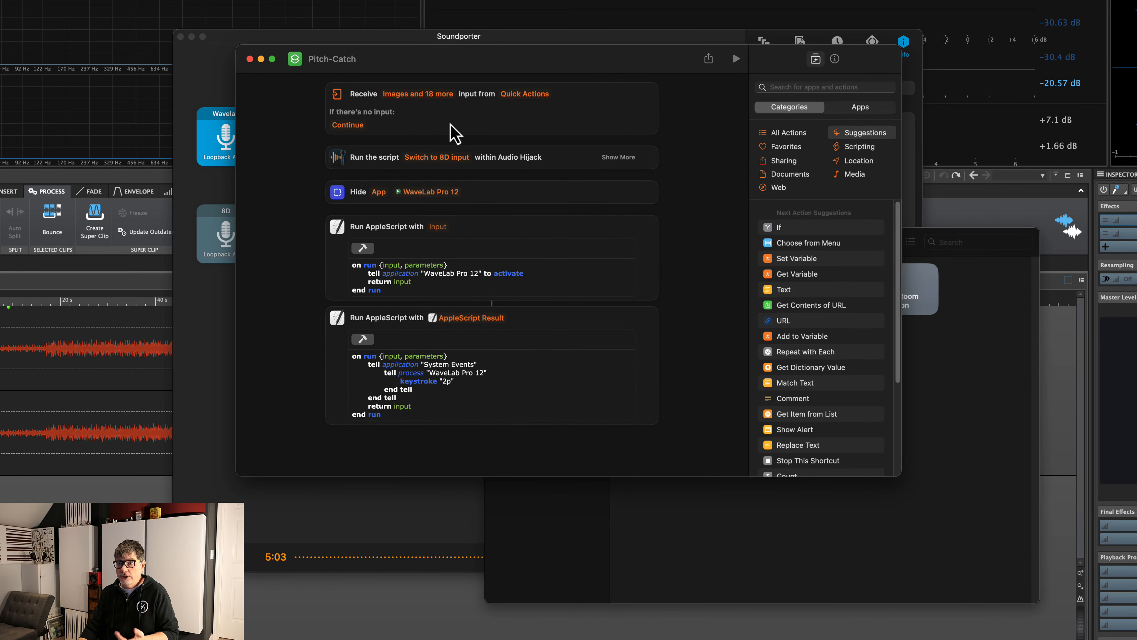
click(454, 158)
click(455, 159)
scroll(457, 272, down, 5)
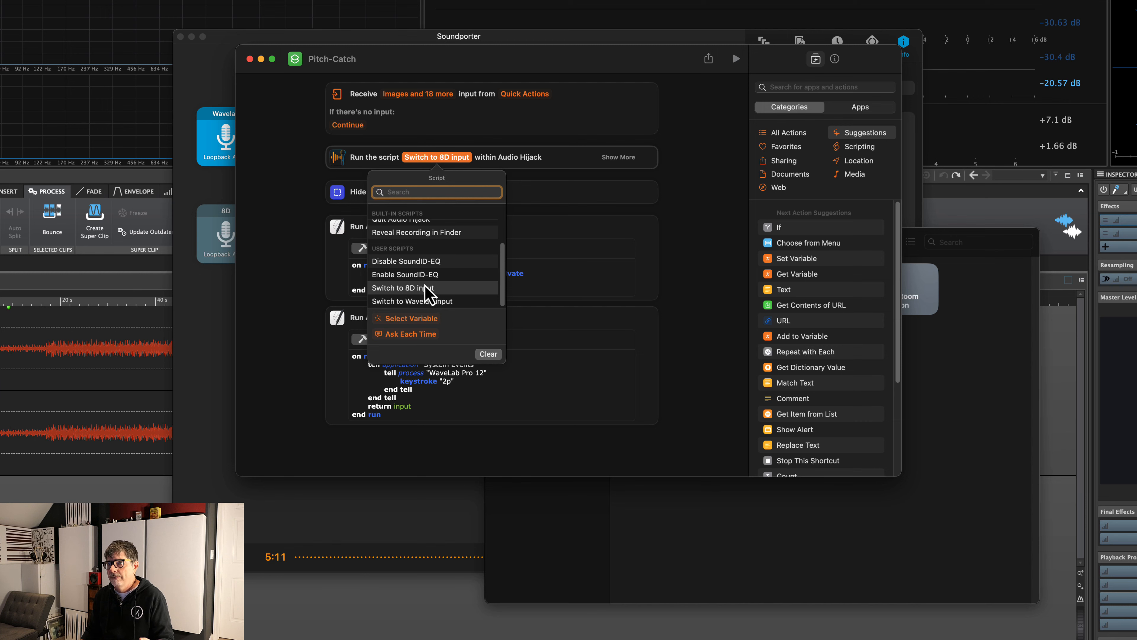
click(605, 158)
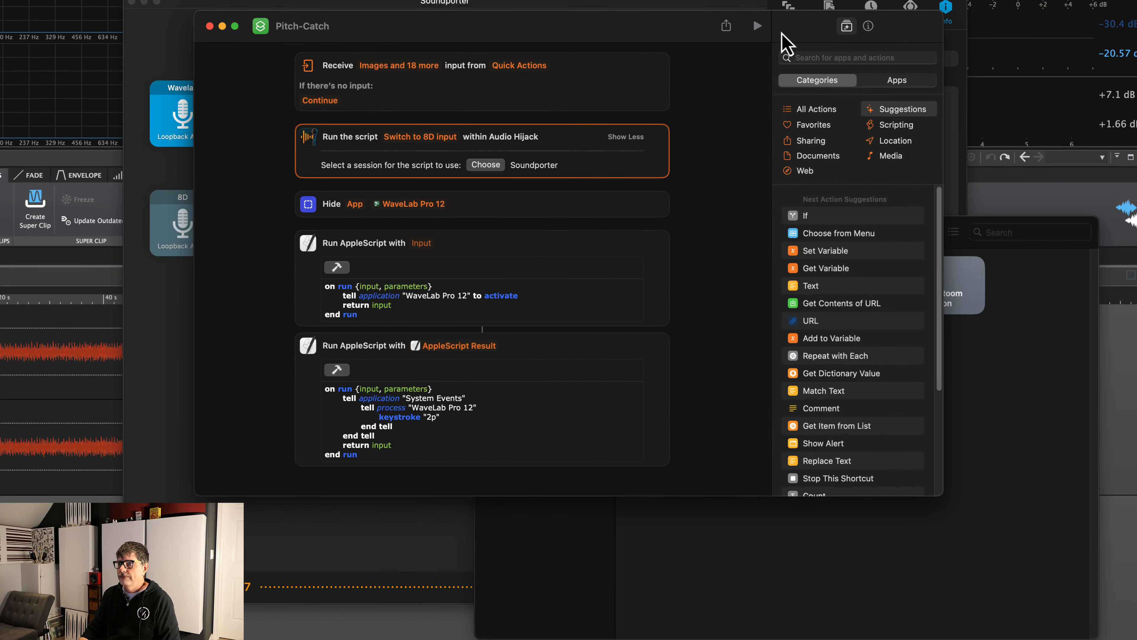
Run the Pitch-Catch shortcut, check the input switch in the Audio Hijack session, and close the shortcut's editor.
click(757, 27)
drag(609, 29, 788, 49)
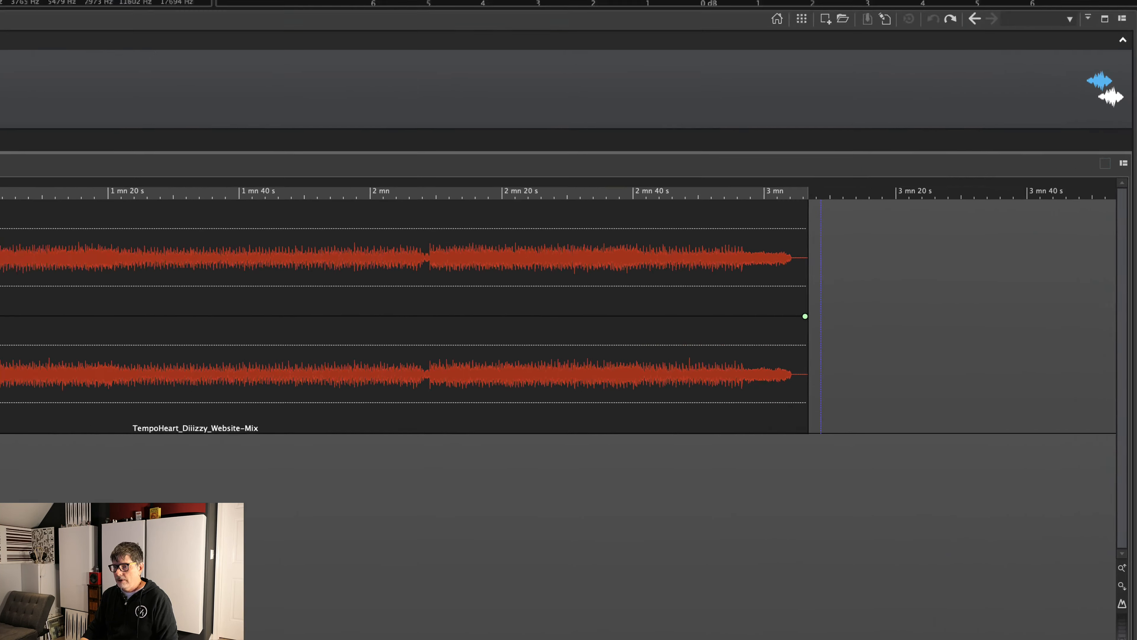
click(326, 620)
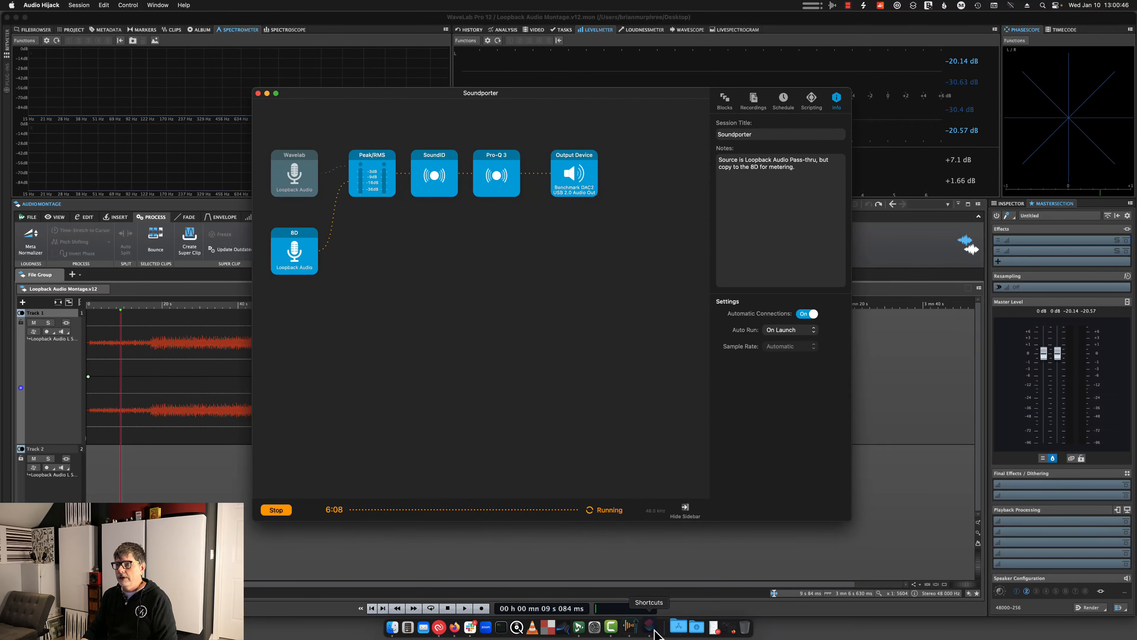
click(654, 629)
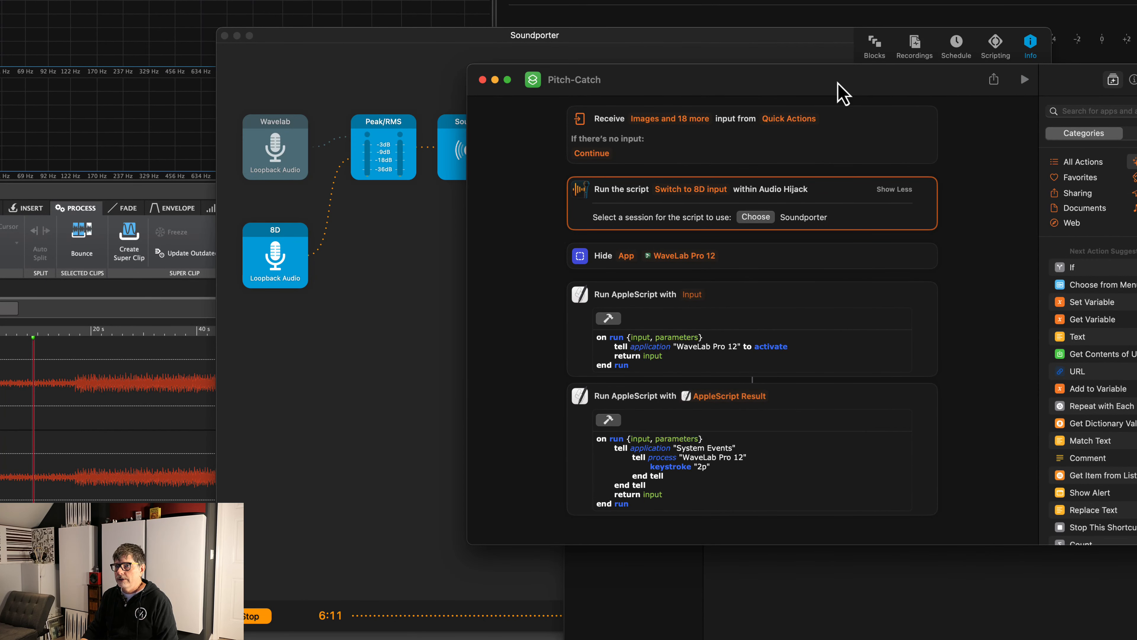
click(483, 80)
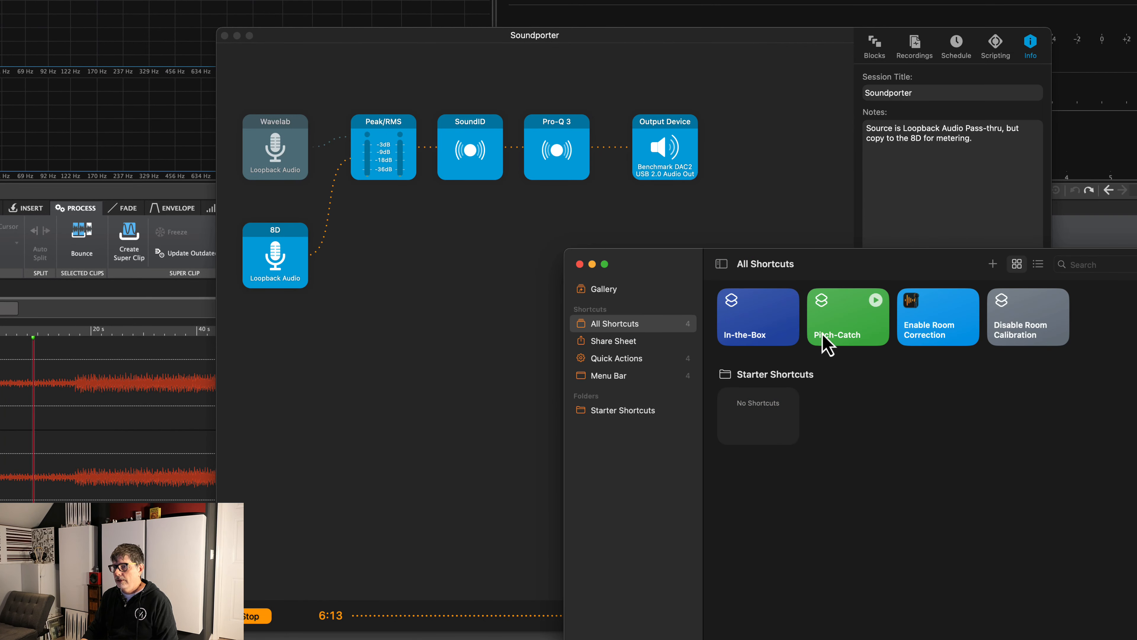
Open the In-the-Box shortcut and review the available user scripts for its Switch to Wavelab input action.
double_click(786, 342)
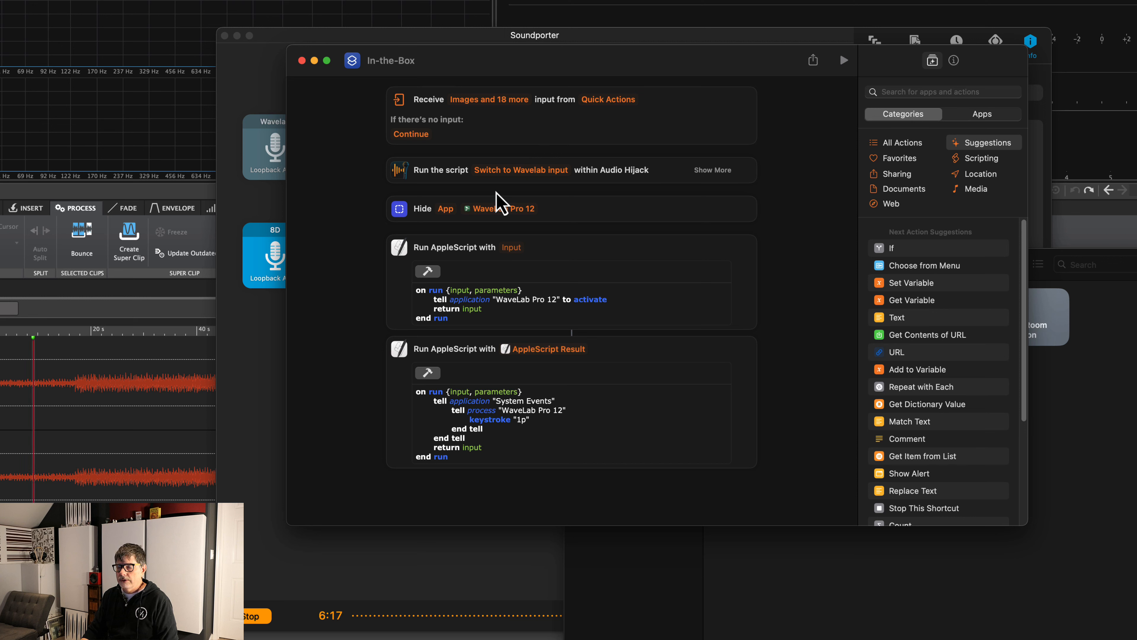
click(543, 173)
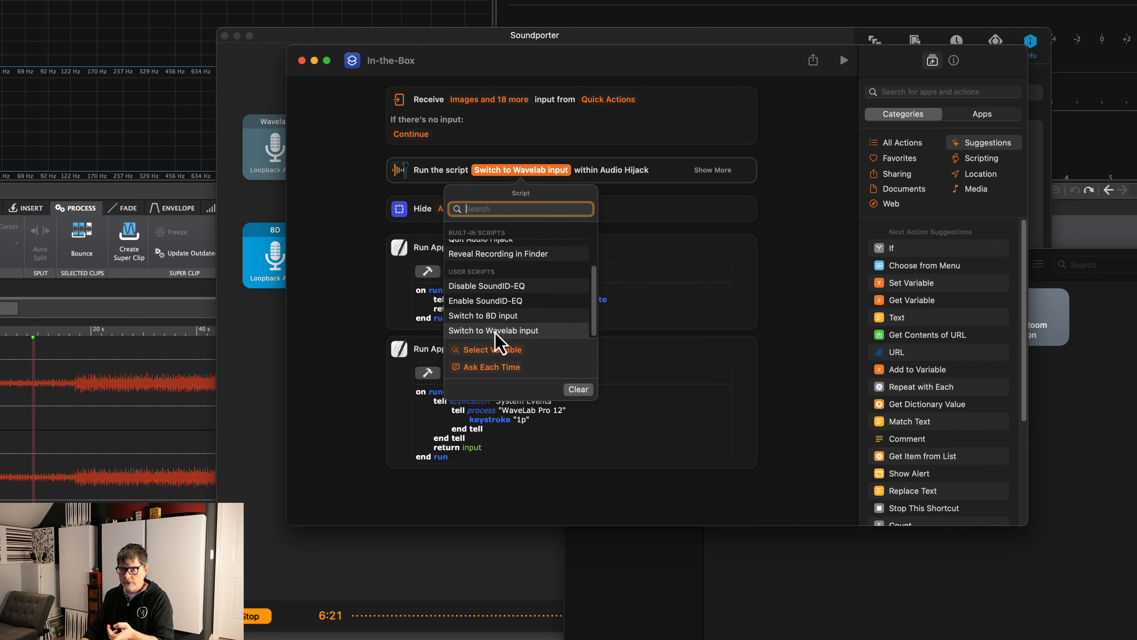
click(812, 362)
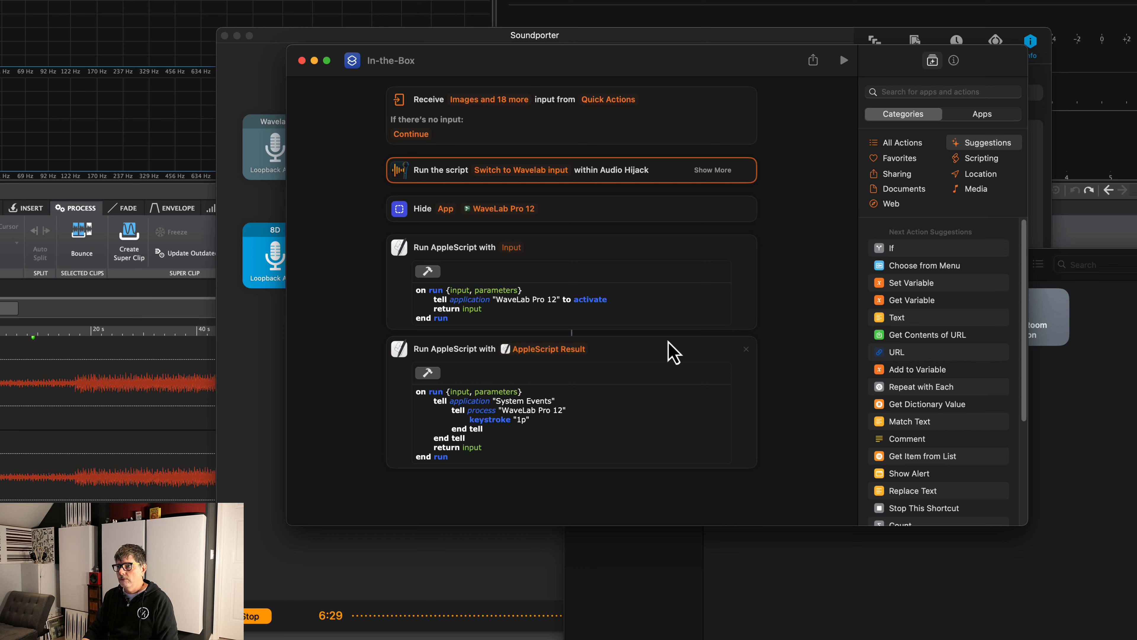
Run the In-the-Box shortcut, check the active input in the Audio Hijack session, and return to the shortcut's editor in Shortcuts.
click(844, 60)
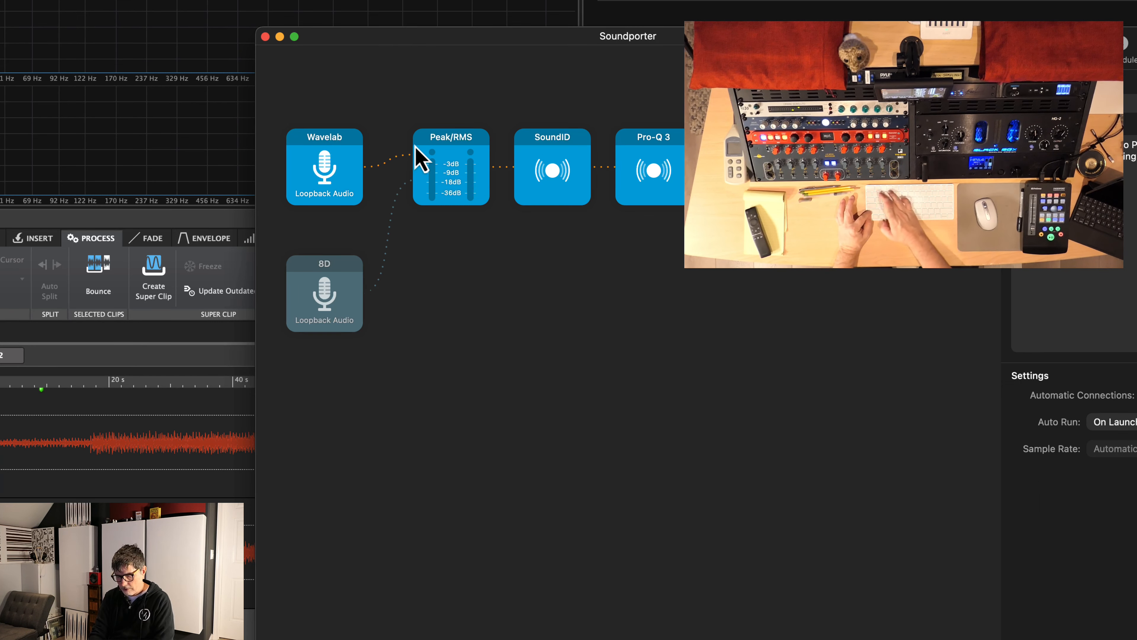
key(alt+super+h)
key(super+Tab)
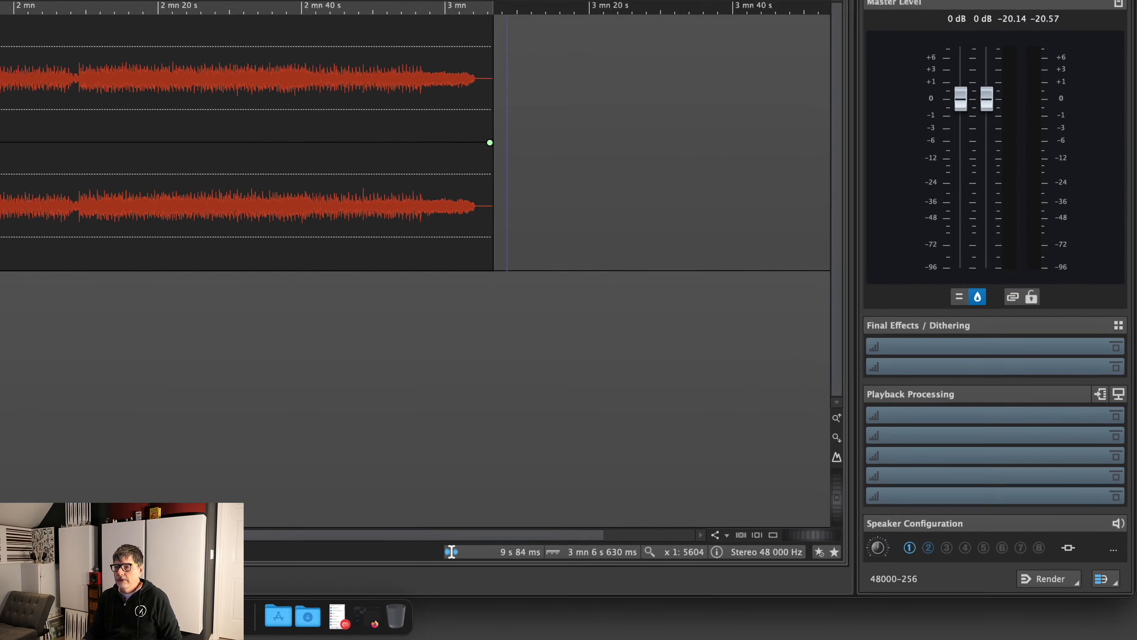
click(172, 616)
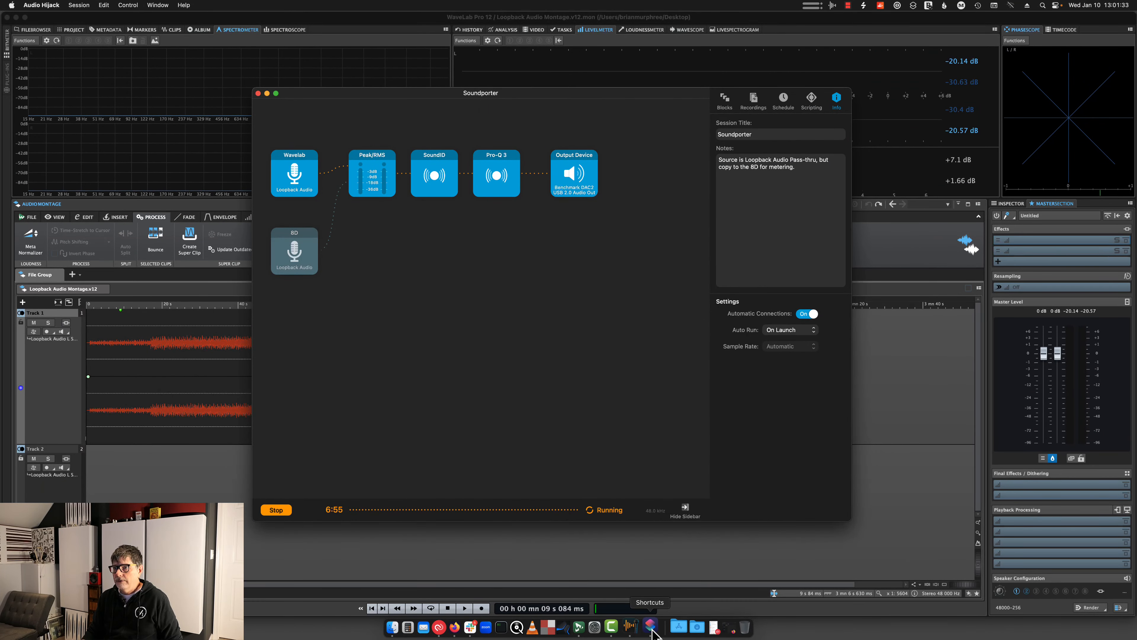
click(647, 627)
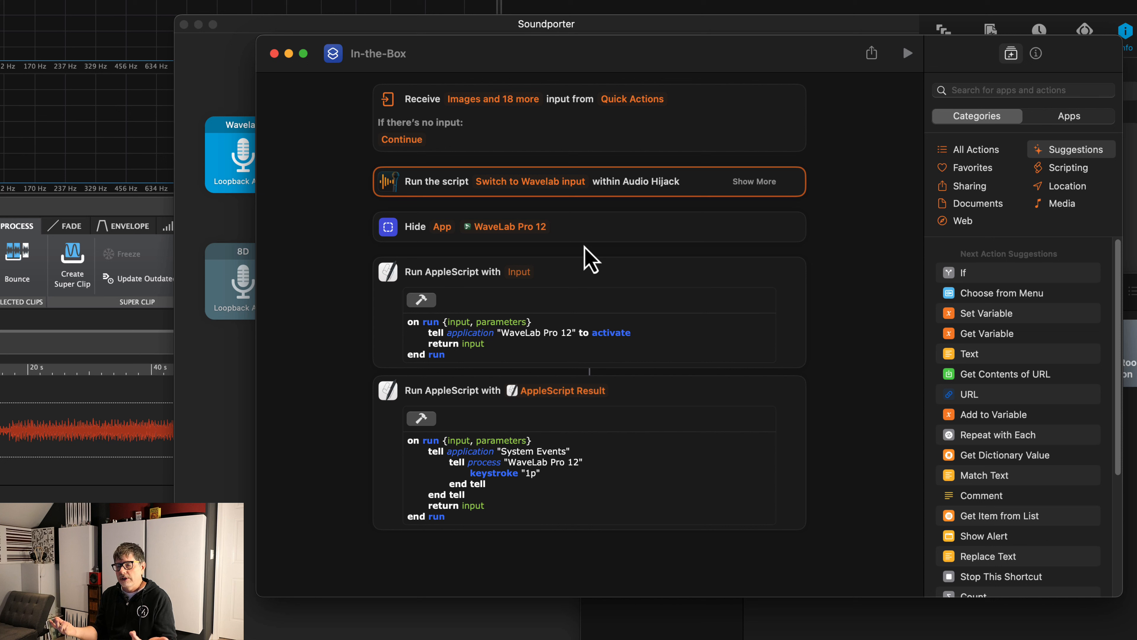
Inspect the Hide WaveLab Pro 12 action and the favorite actions, and close the In-the-Box editor.
click(609, 227)
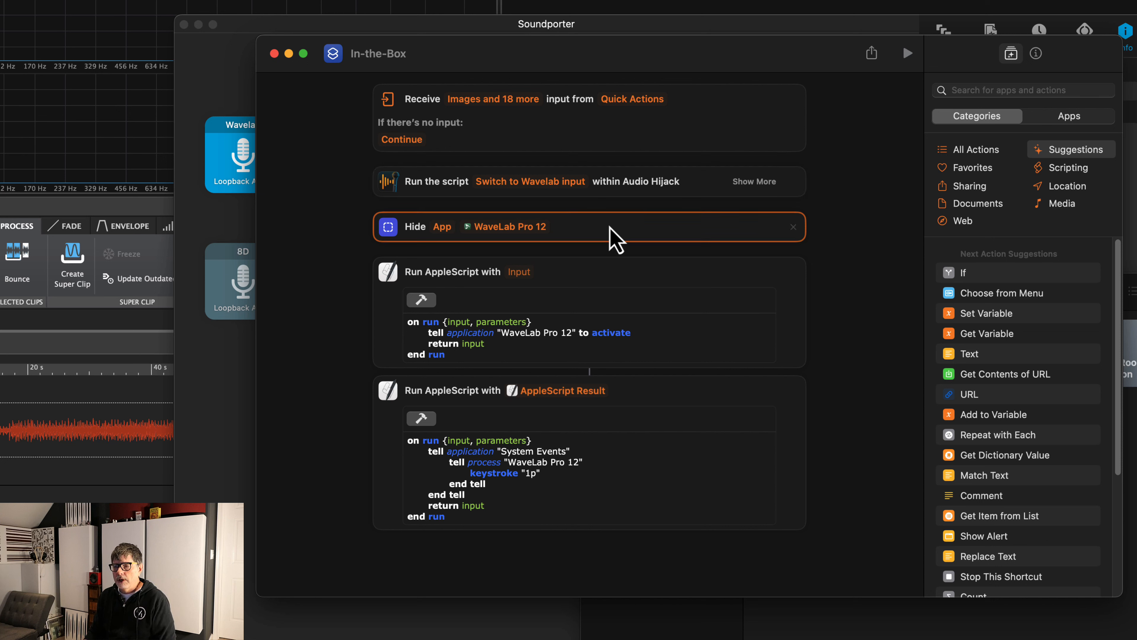
click(967, 168)
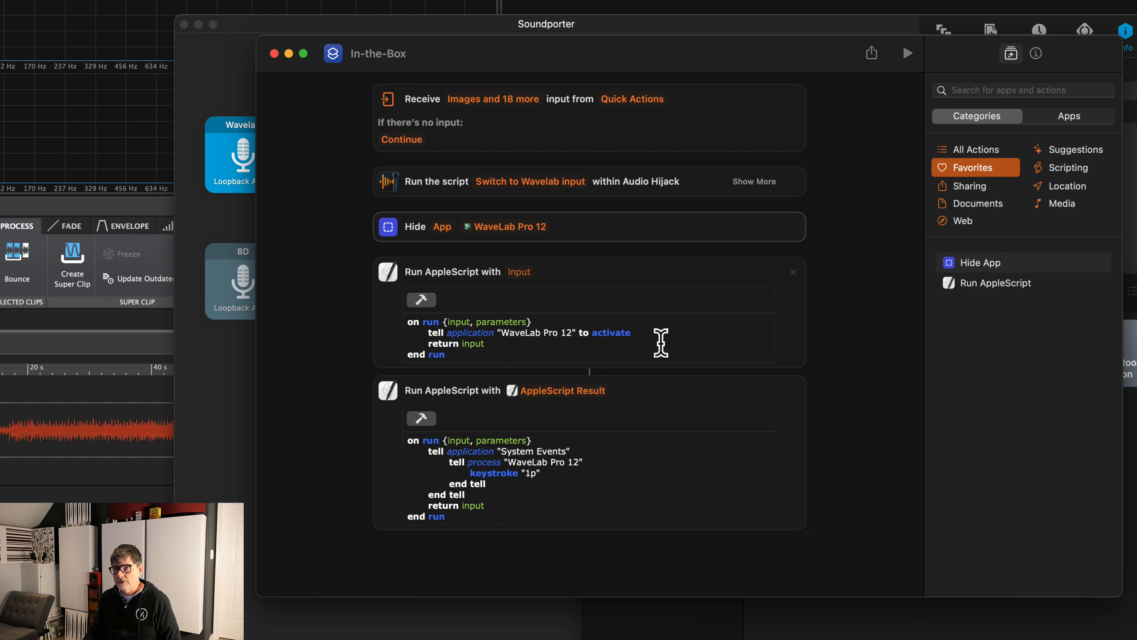
click(274, 53)
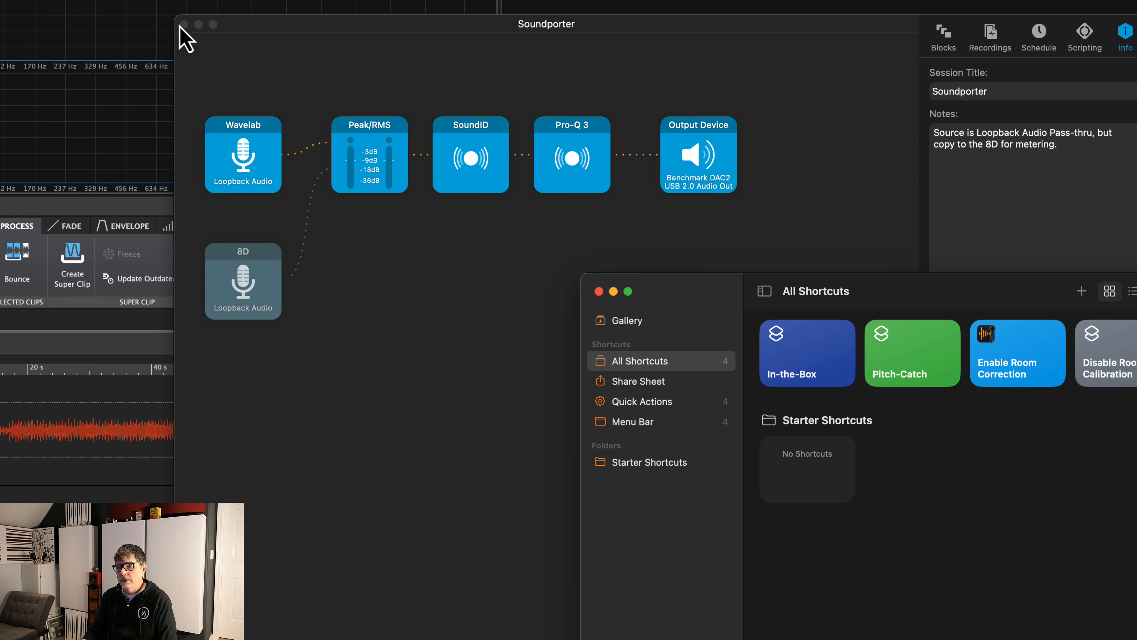
Close the Soundporter session, Shortcuts and Audio Hijack Session List windows, and display the list of pinned shortcuts.
click(183, 24)
click(598, 291)
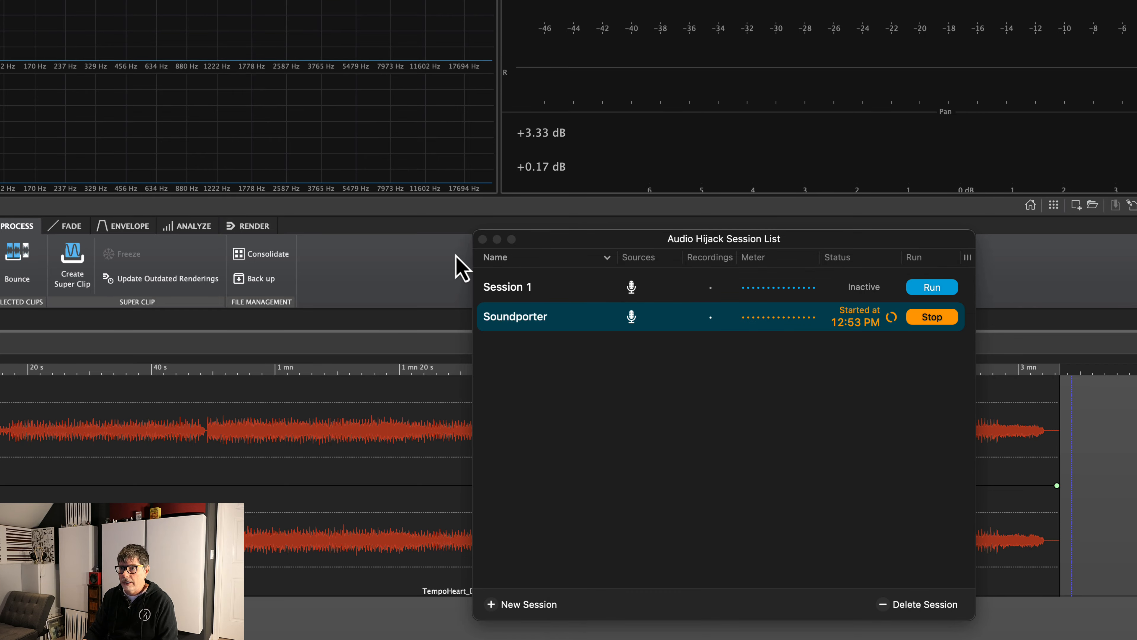
click(482, 239)
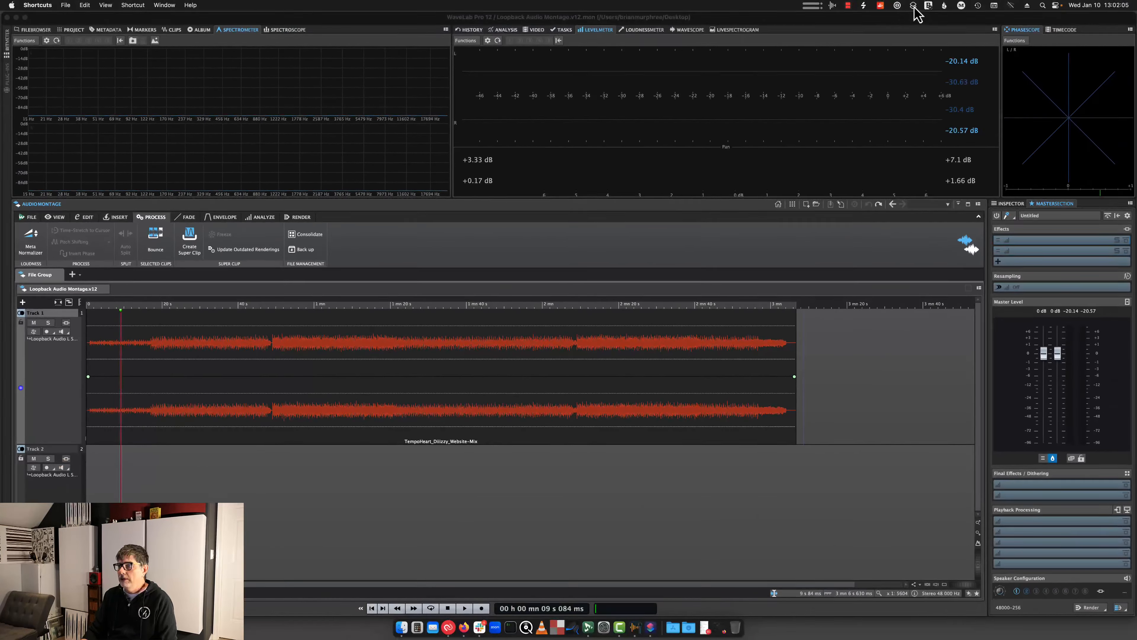
click(913, 7)
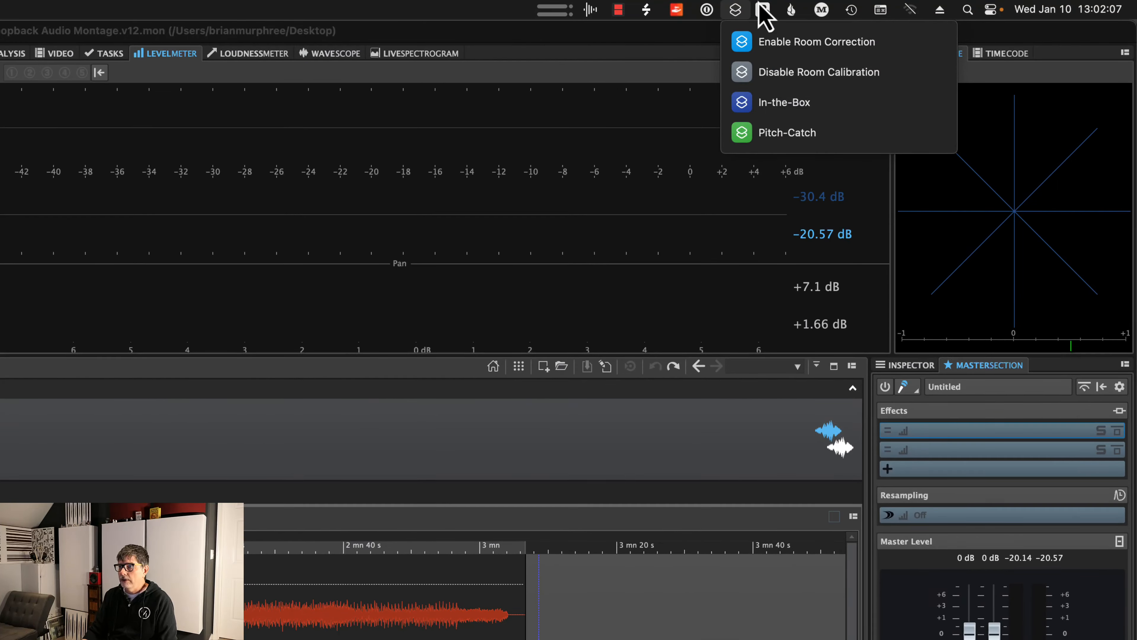